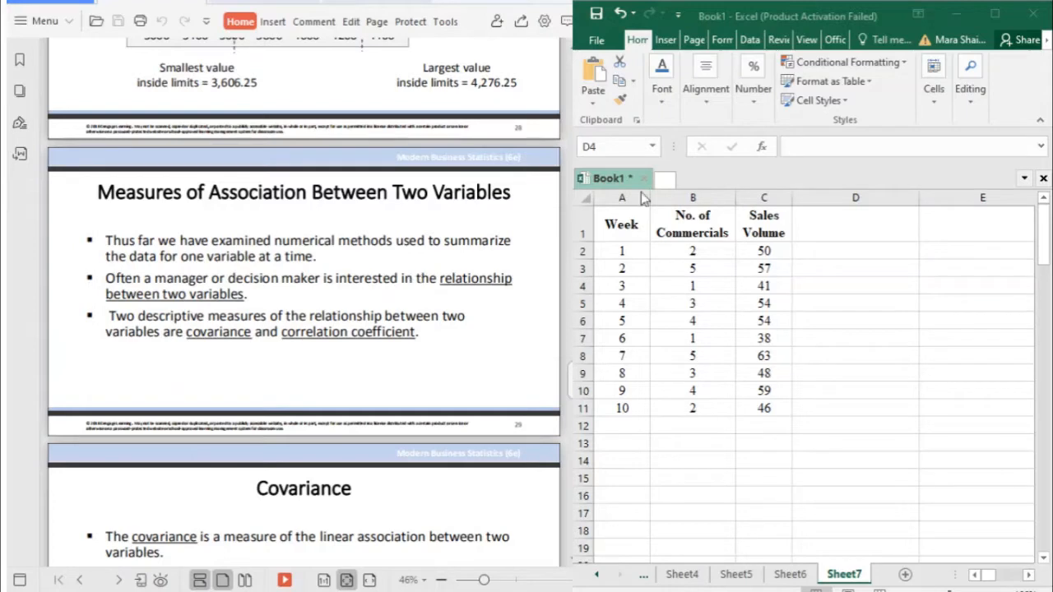
Read through the slides on measures of association and covariance, ending at the sample and population covariance formulas.
left_click(819, 355)
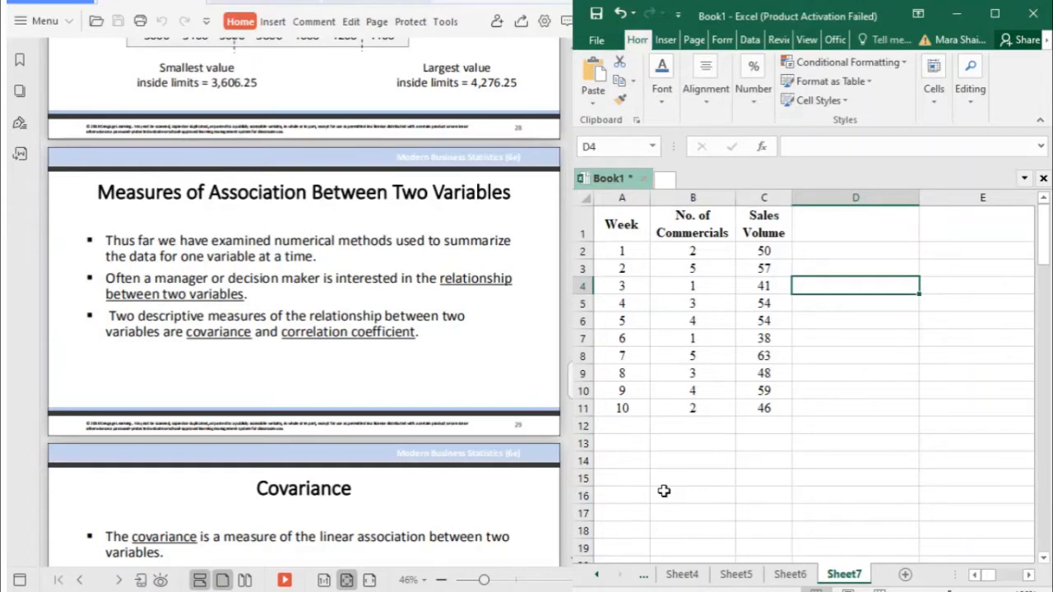
scroll(807, 370, "down", 2)
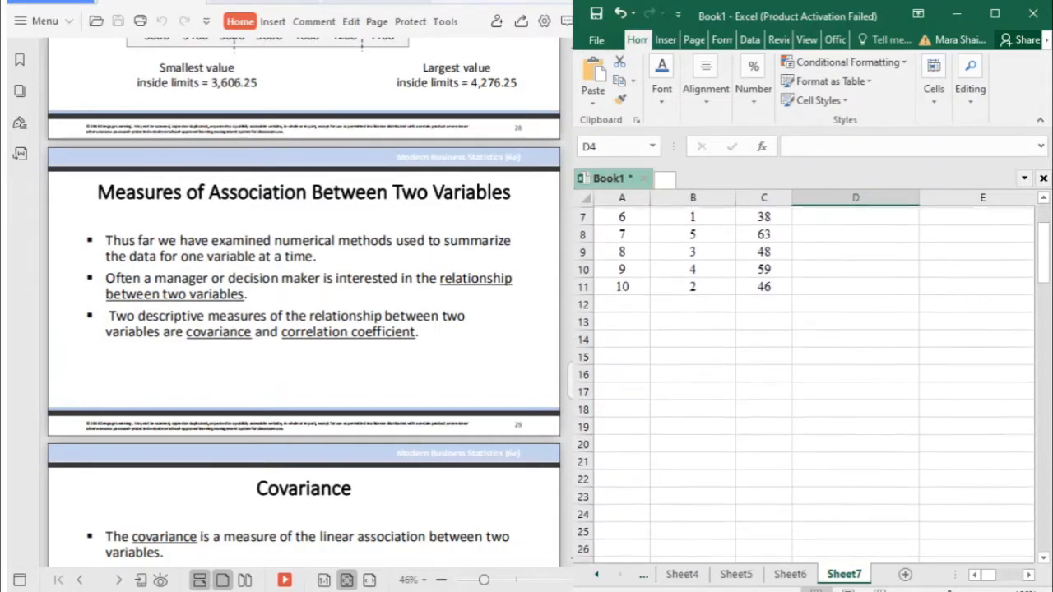
scroll(806, 370, "up", 2)
left_click(354, 340)
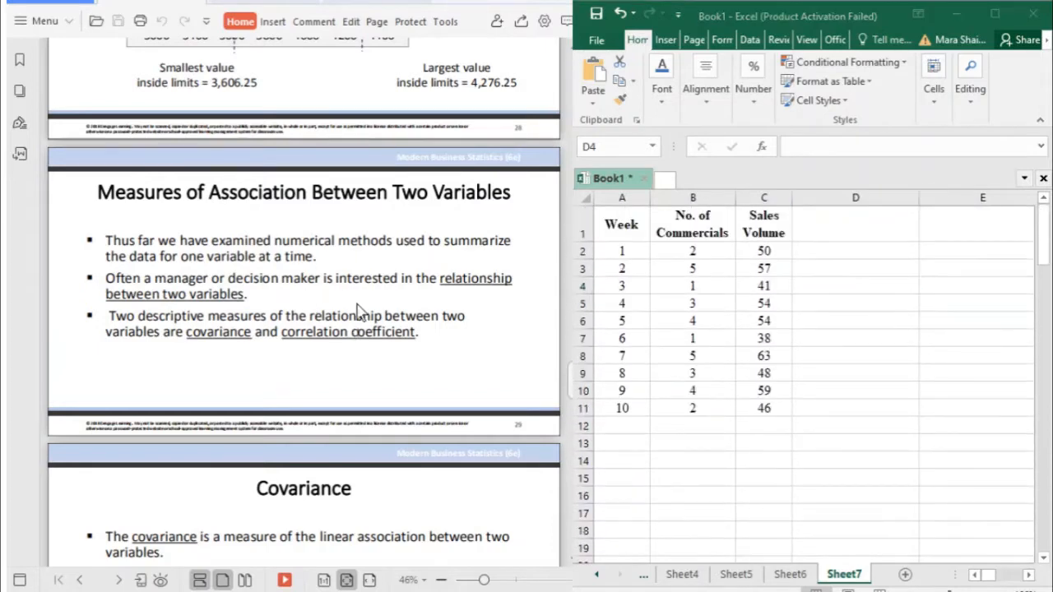
scroll(354, 333, "down", 4)
scroll(355, 325, "down", 2)
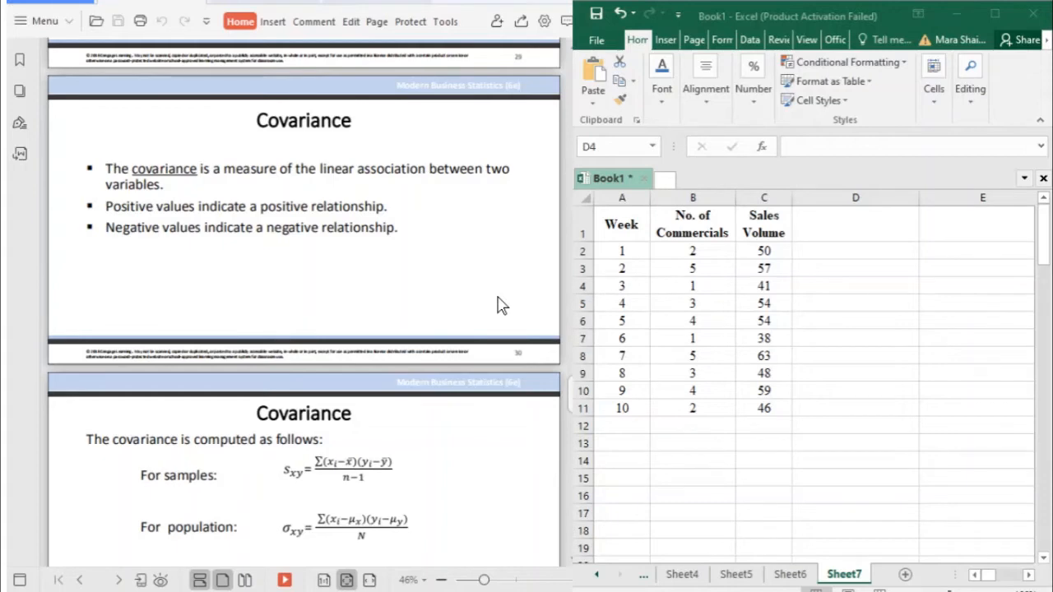
scroll(451, 284, "down", 3)
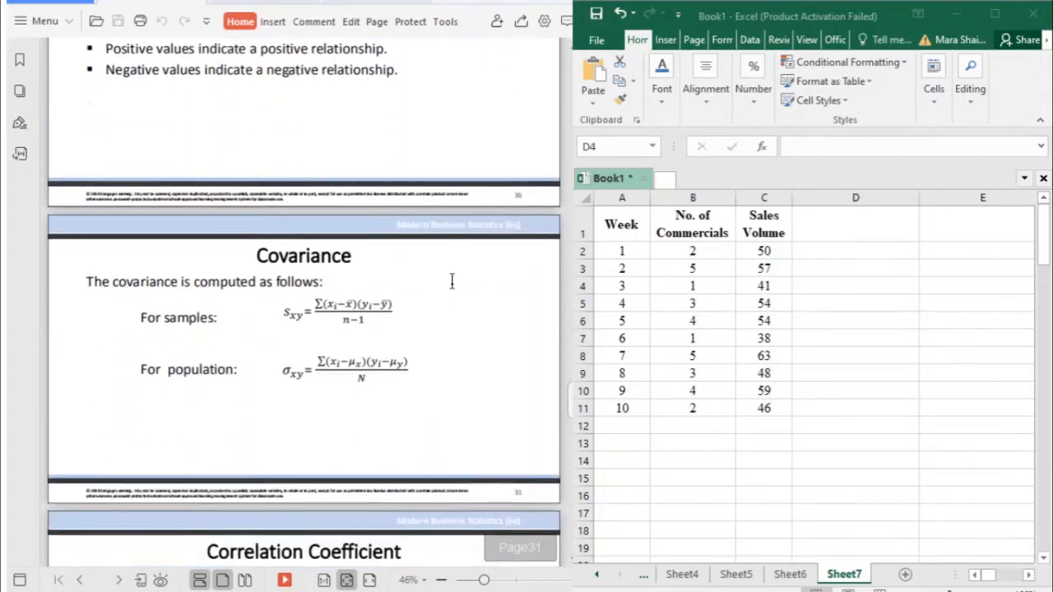
scroll(453, 287, "down", 2)
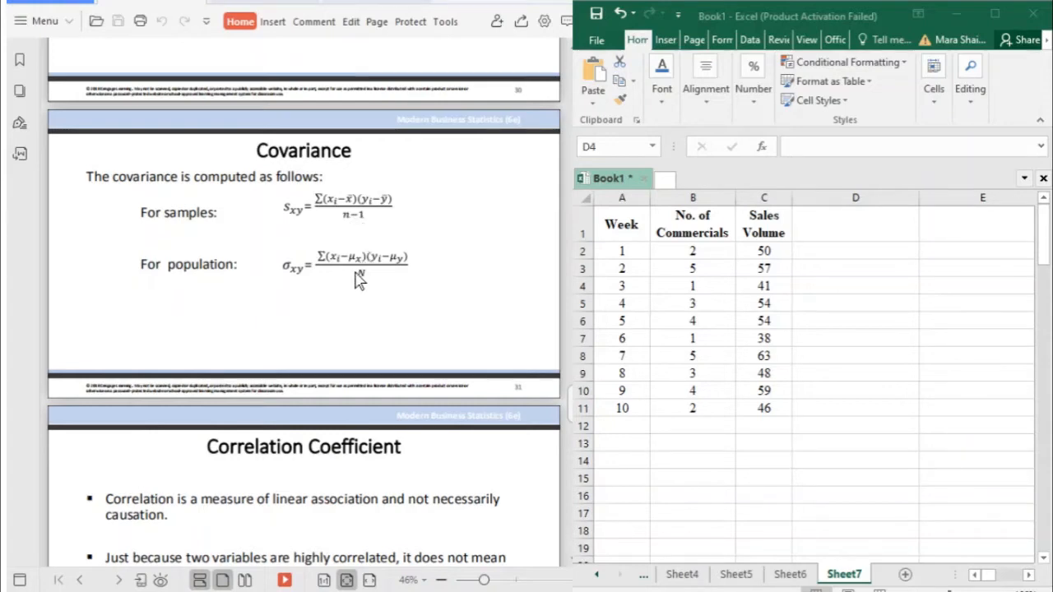
scroll(378, 259, "up", 1)
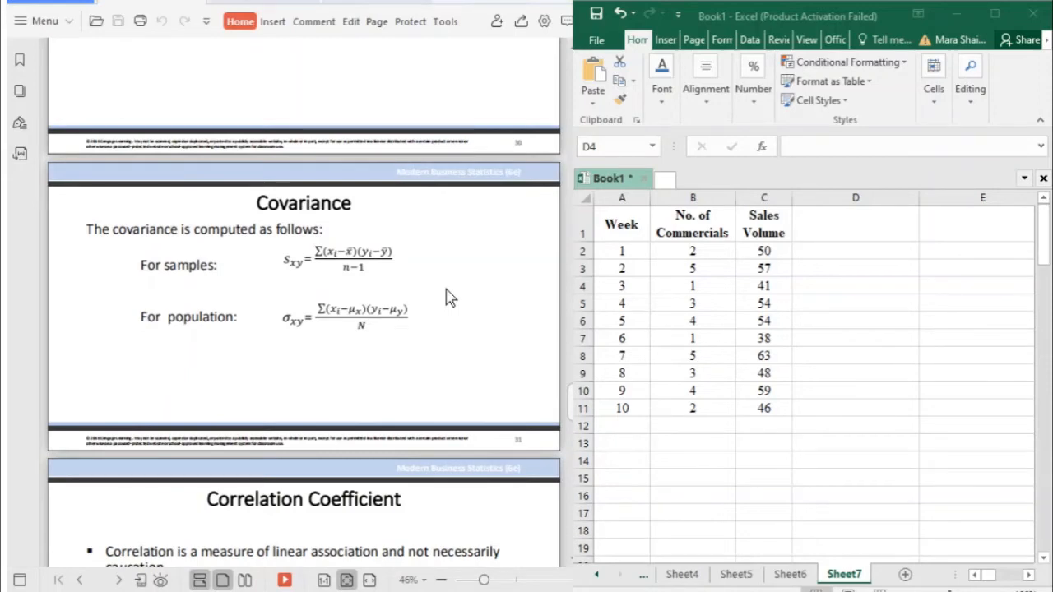
Narrow the empty columns D and E beside the Sales Volume data.
left_click(743, 250)
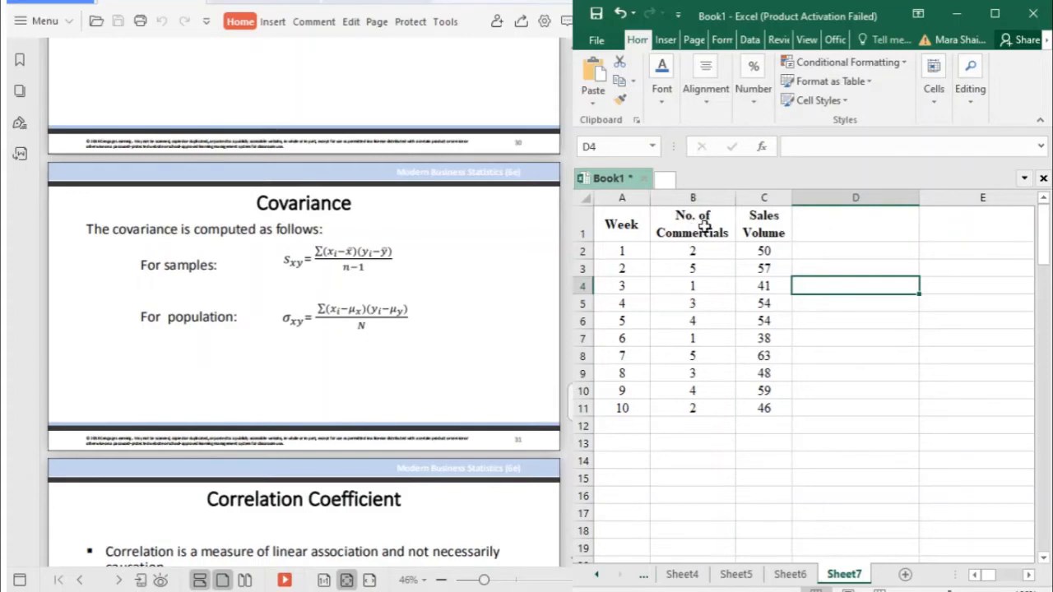
left_click(764, 221)
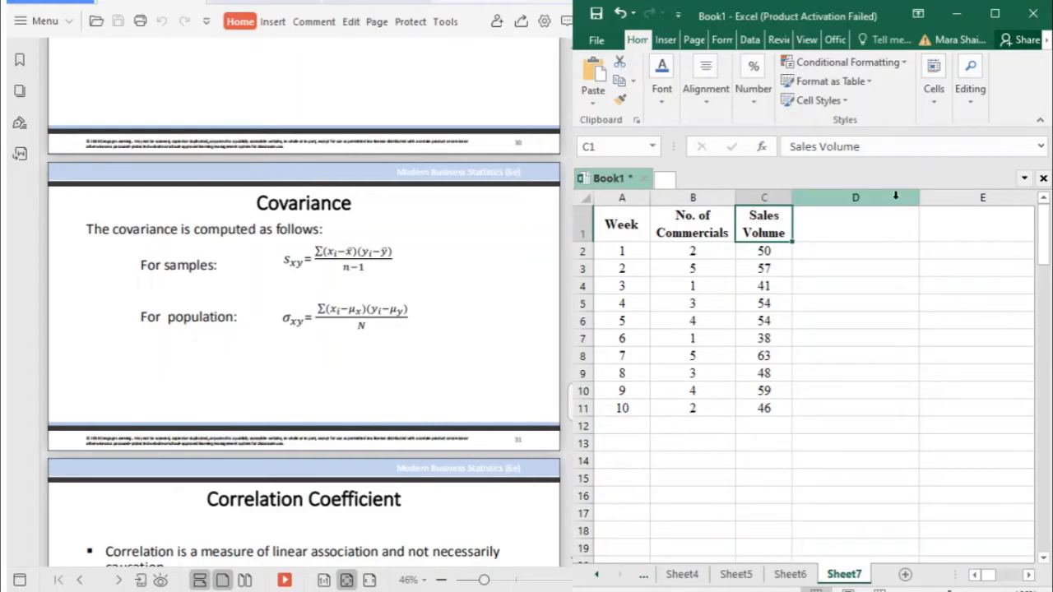
left_click_drag(918, 200, 878, 201)
left_click_drag(1005, 200, 961, 208)
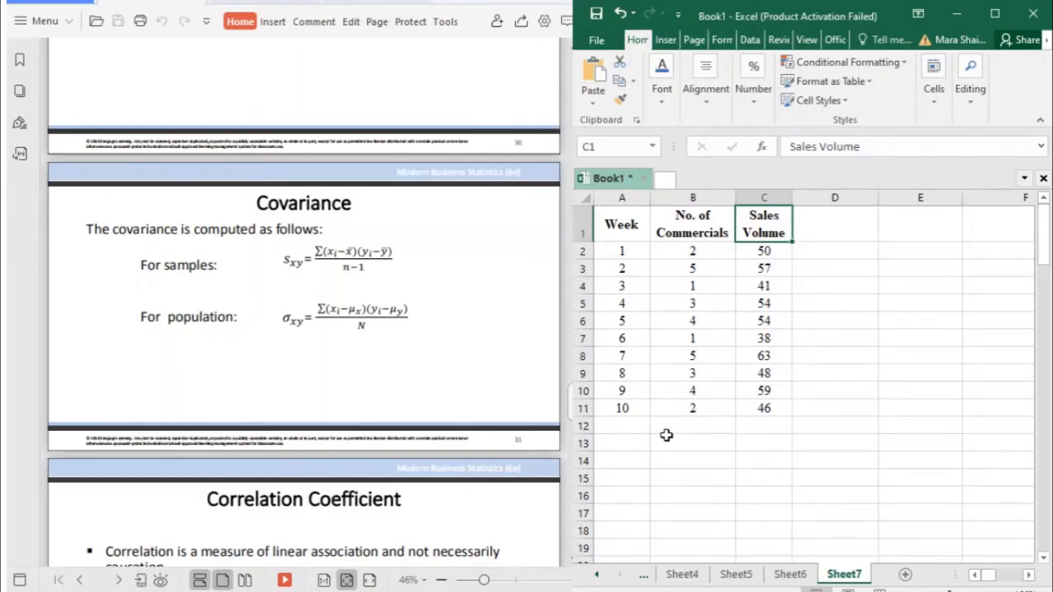
Label A13 as MEAN and calculate the mean number of commercials in B13 with =AVERAGE(B2:B11).
left_click(629, 442)
type("MEAN")
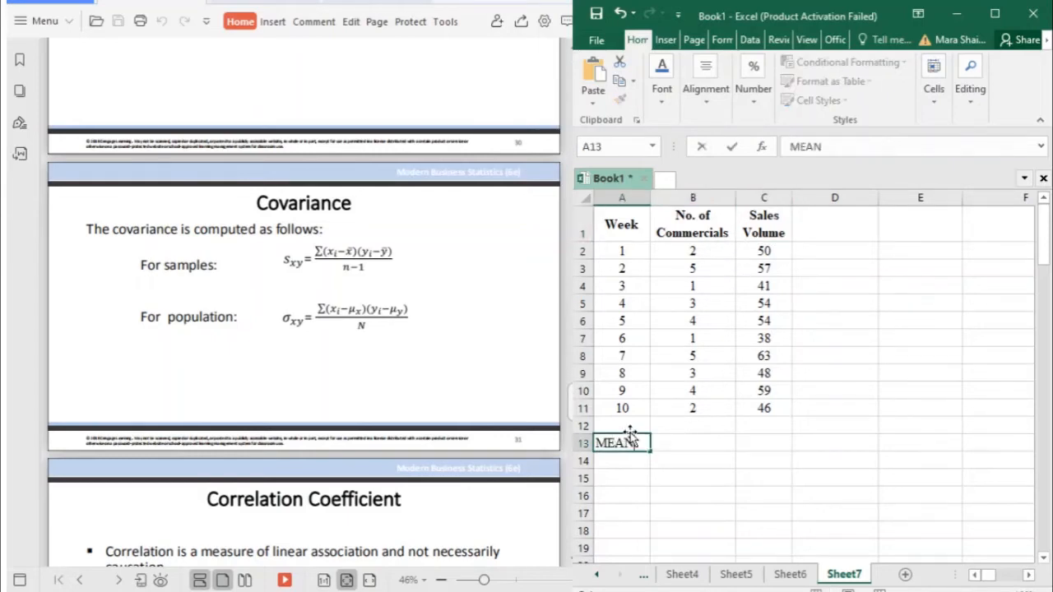
left_click(695, 443)
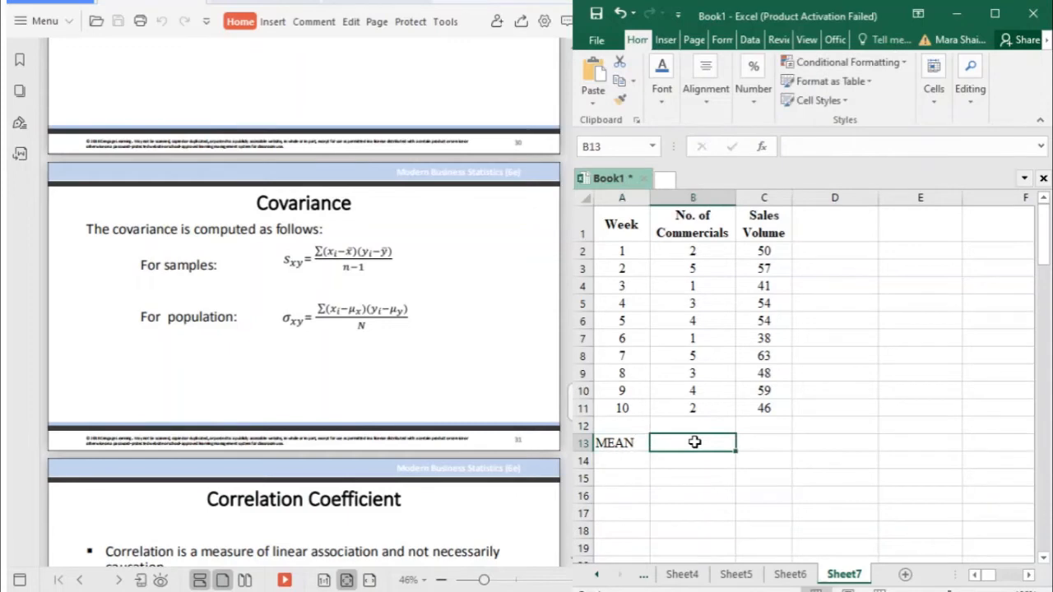
type("=AVERAGE")
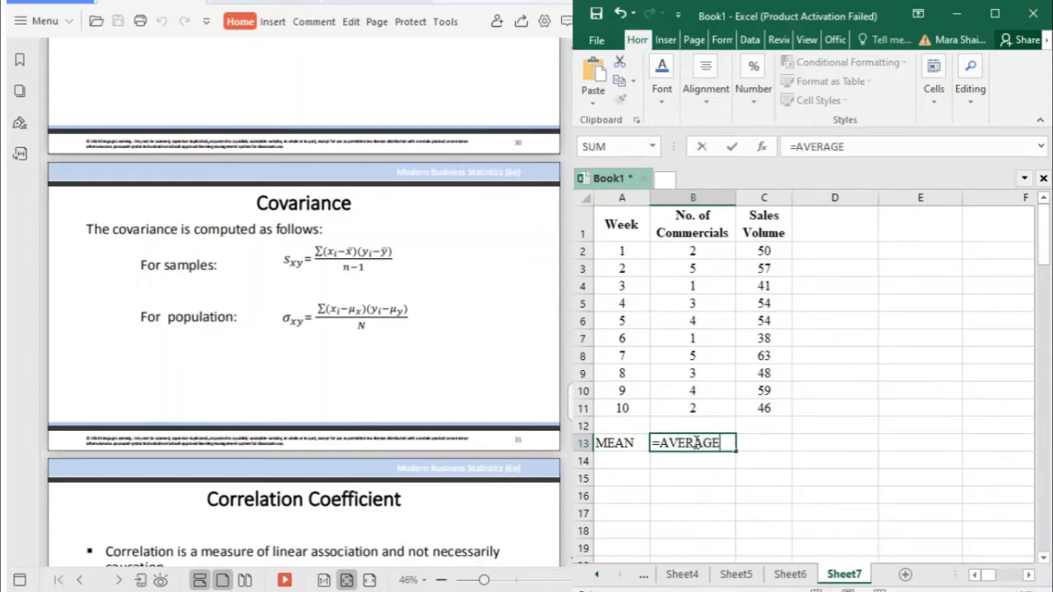
type("(")
left_click_drag(695, 251, 698, 411)
key("Return")
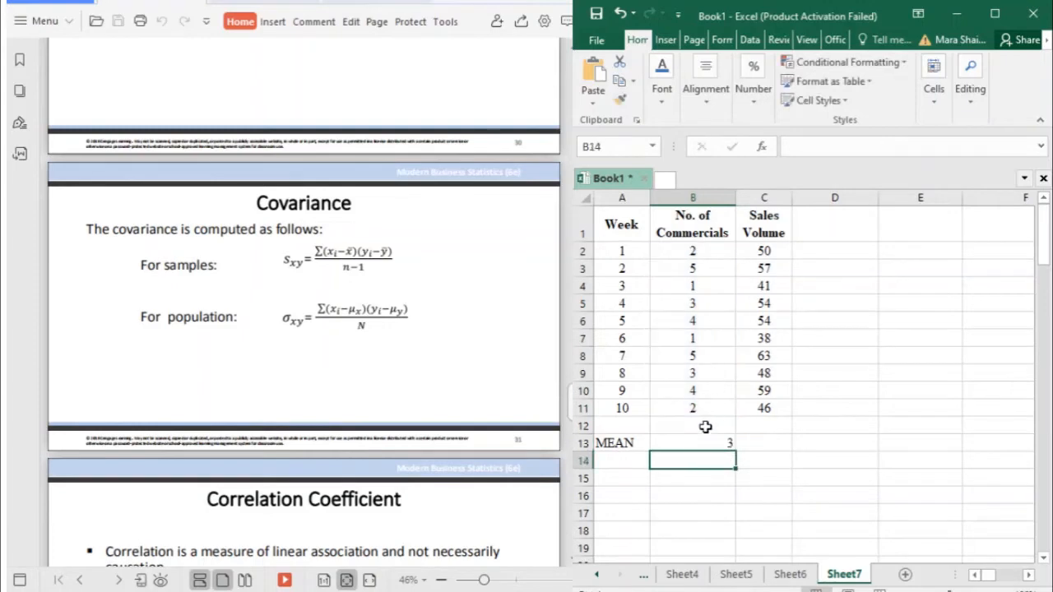
Copy the mean formula across to C13 for Sales Volume and centre both means.
left_click(707, 444)
left_click_drag(738, 453, 790, 448)
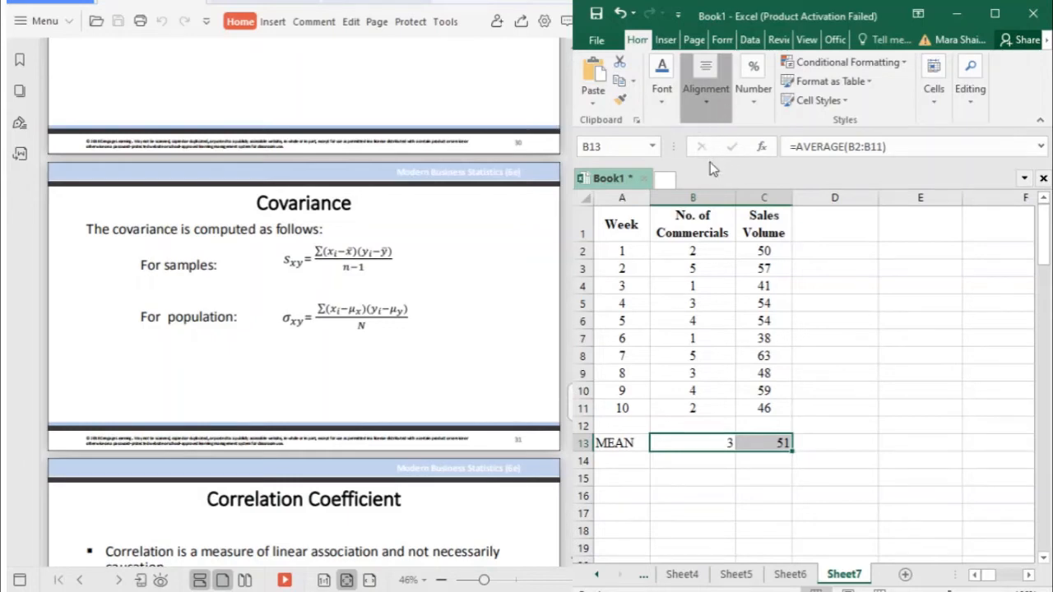
left_click(728, 442)
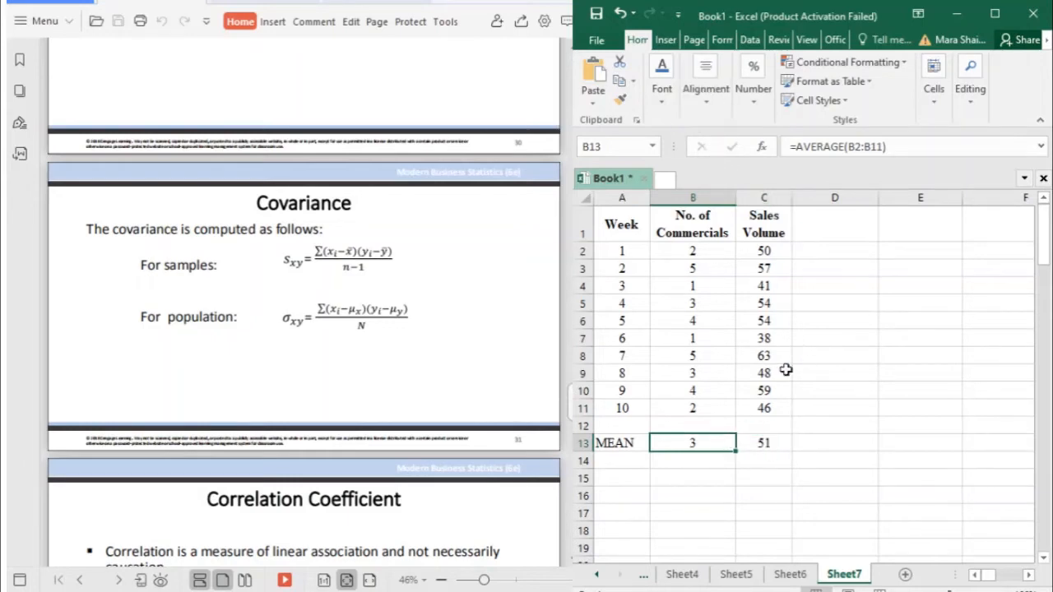
Enter the column headings X-MEAN in D1 and Y-MEAN in E1.
left_click(820, 224)
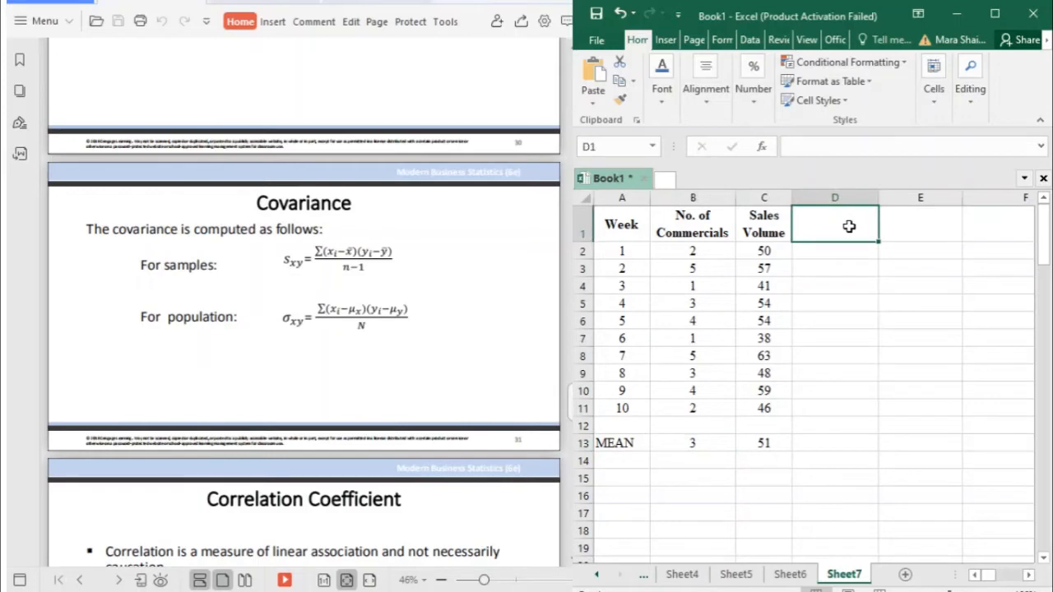
type("X")
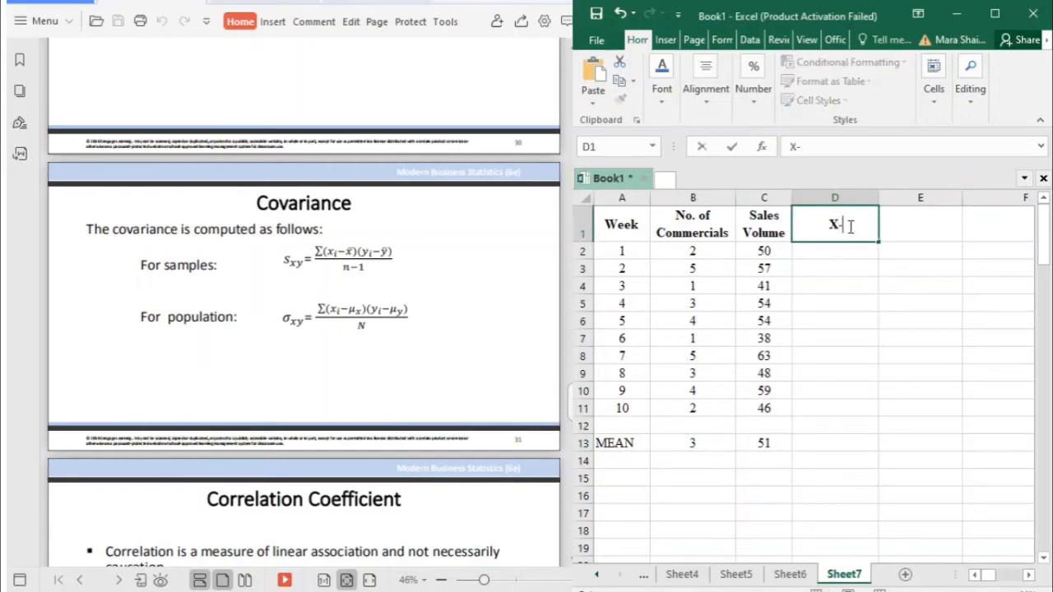
type("-MEAN")
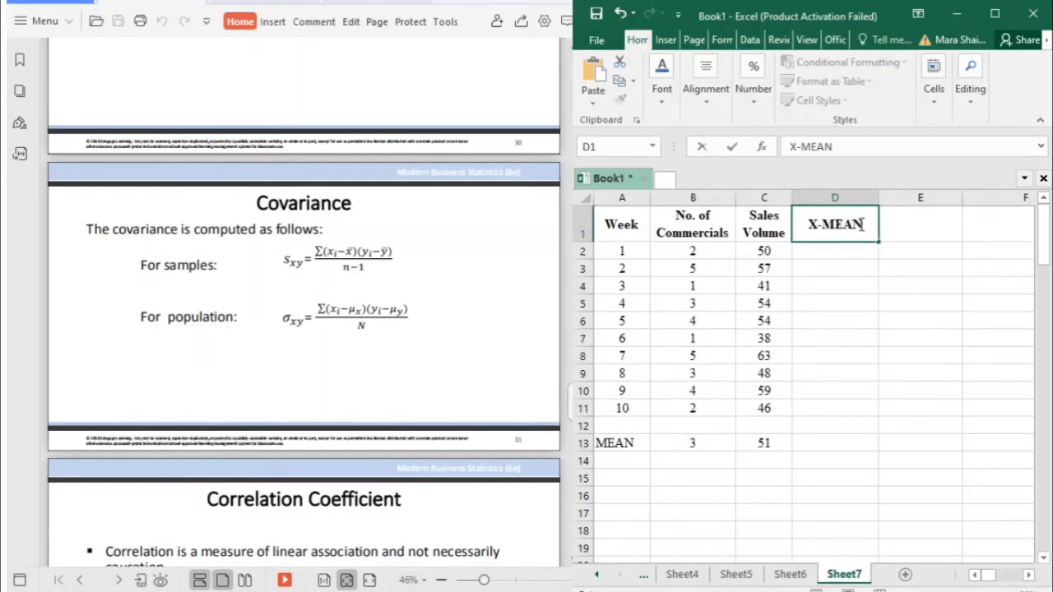
left_click(895, 226)
type("Y-")
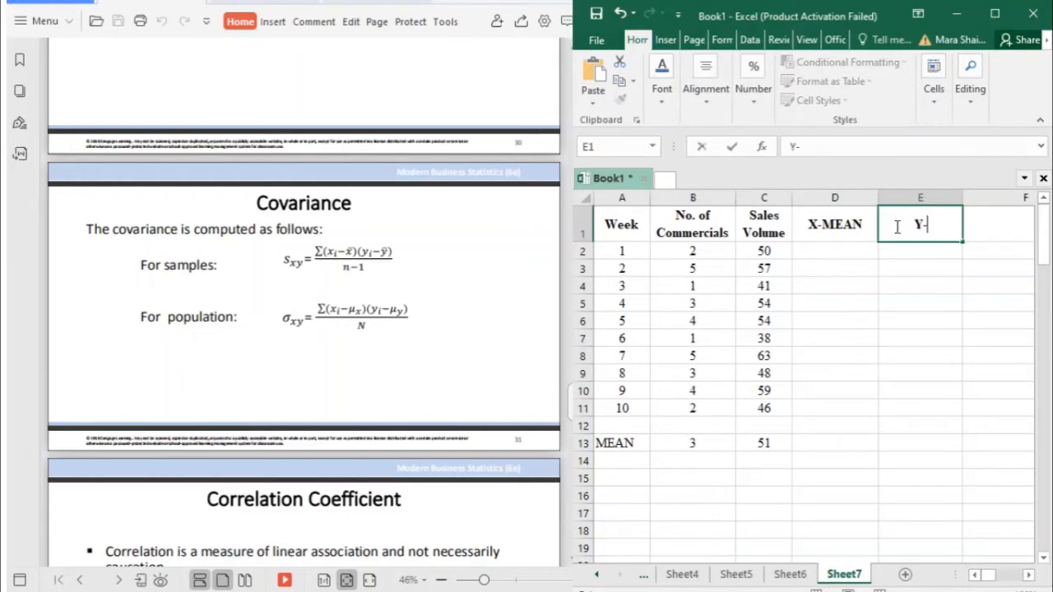
type("MEAN")
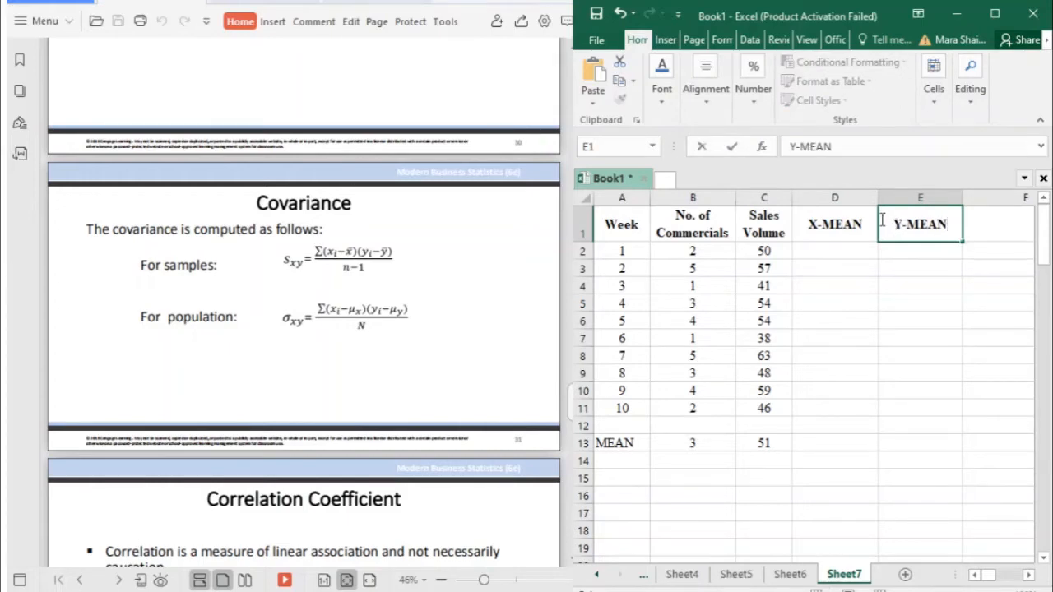
left_click(842, 269)
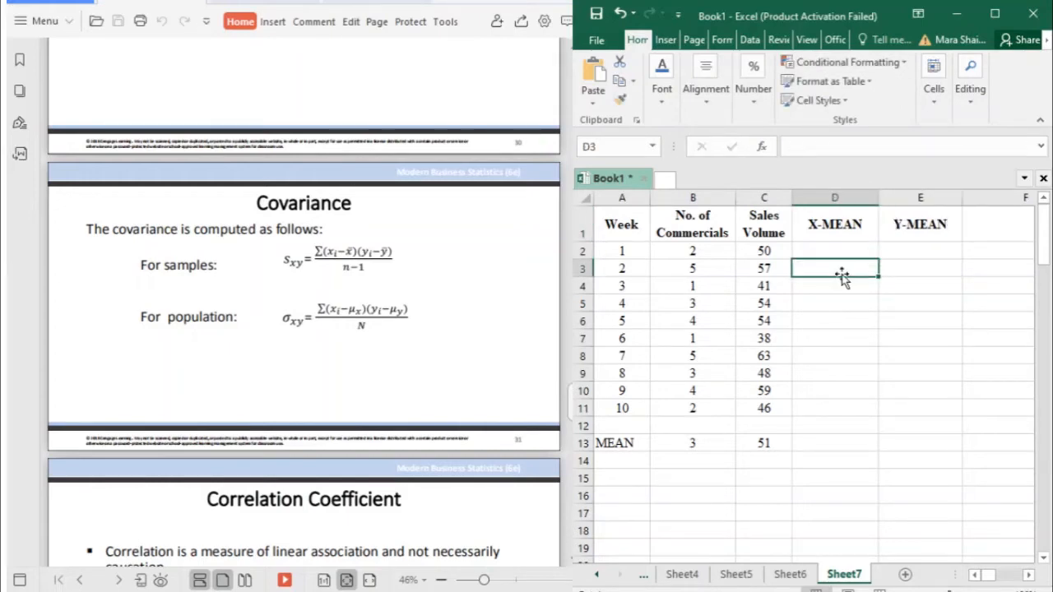
Change the two deviation headings to X-XMEAN in D1 and Y-YMEAN in E1.
left_click(833, 235)
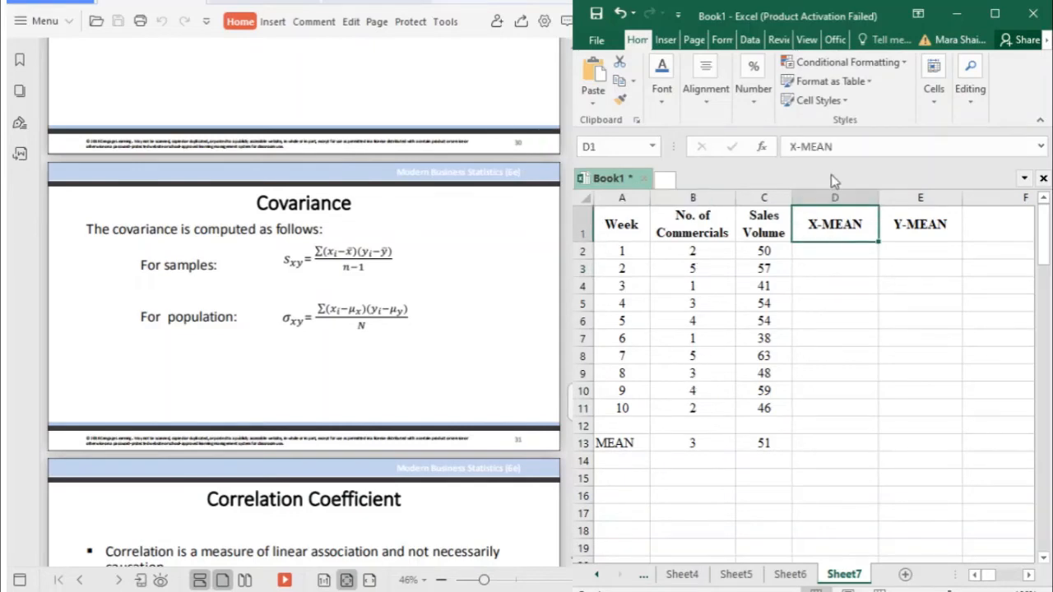
left_click(802, 147)
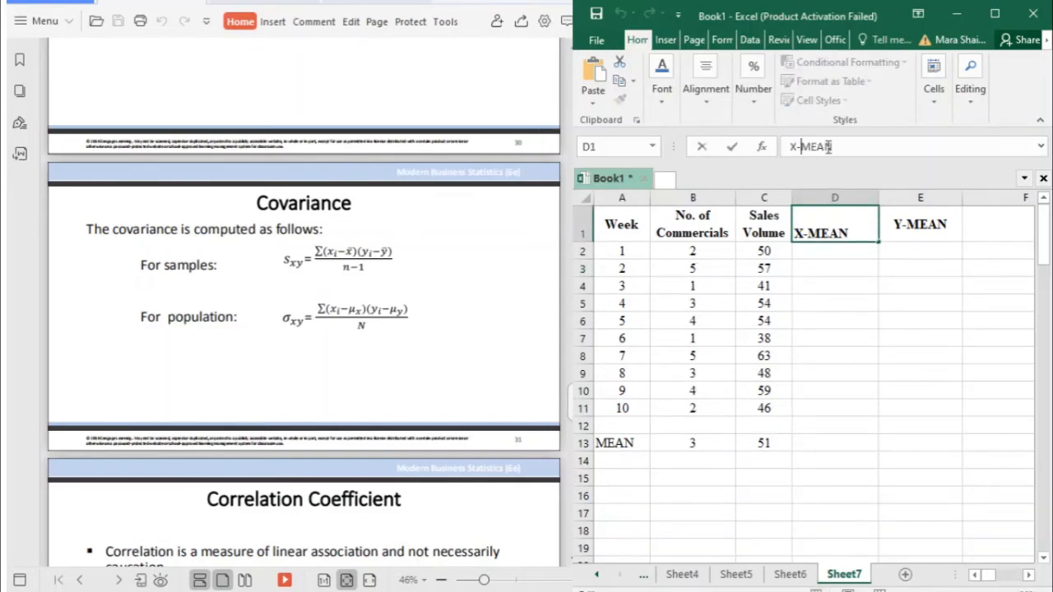
type("X")
left_click(904, 228)
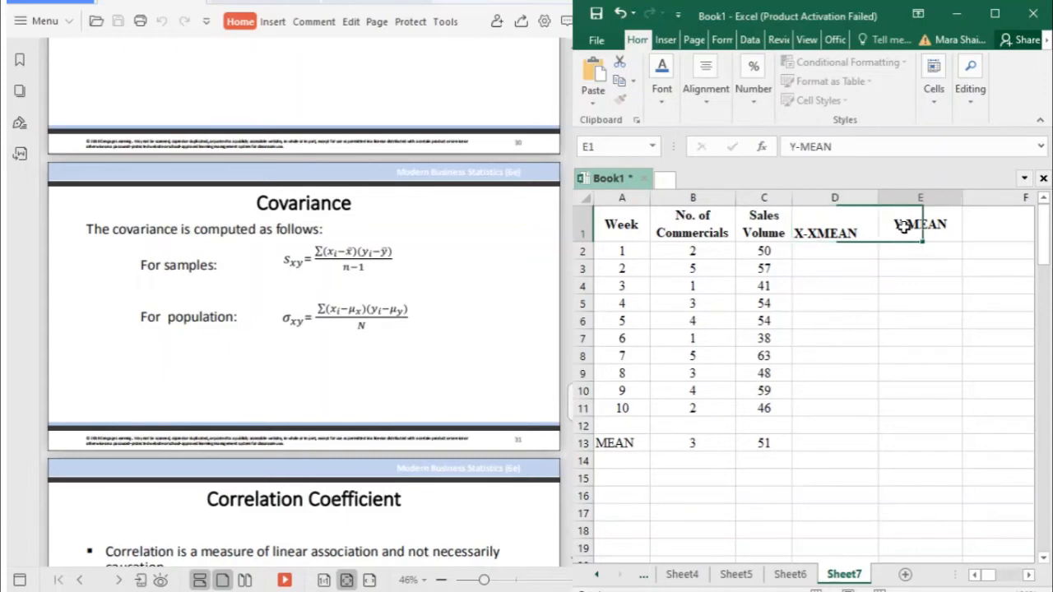
left_click(804, 146)
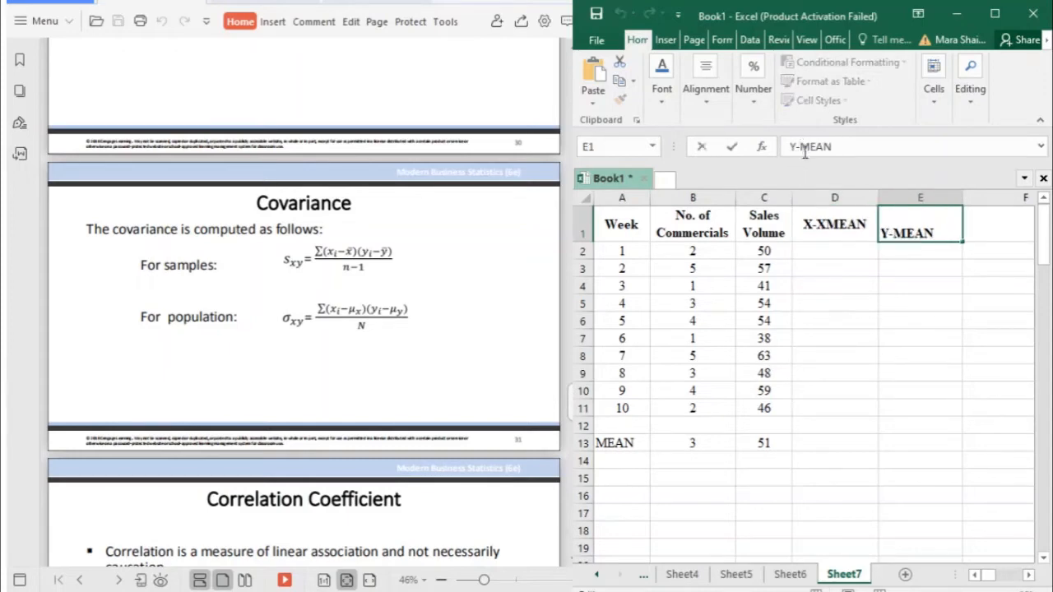
type("Y")
left_click(823, 286)
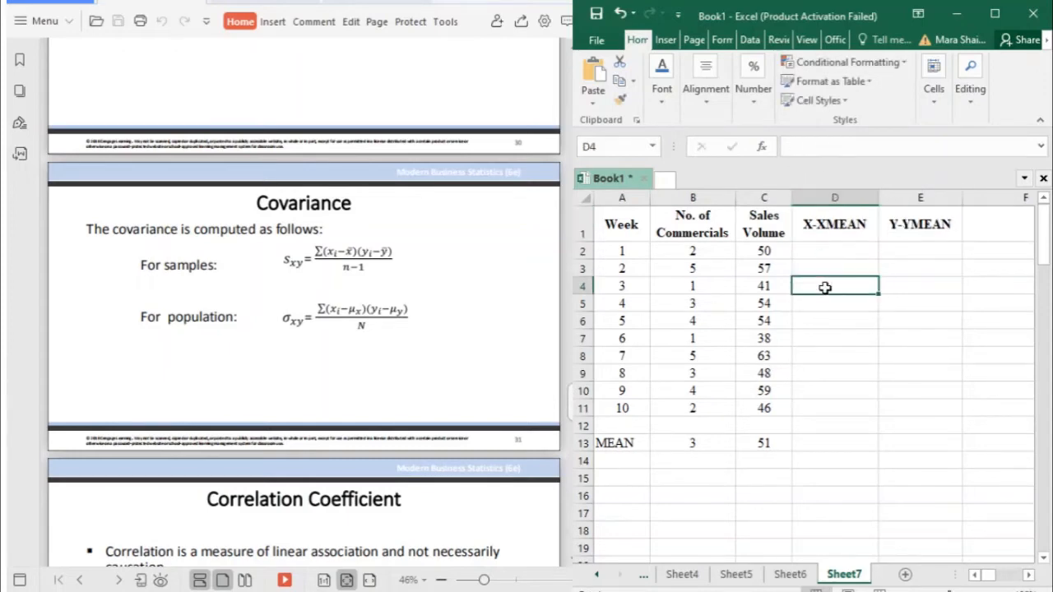
Enter the formula =B2-$B$13 in D2 to get the first deviation from the mean number of commercials.
left_click(844, 249)
type("=")
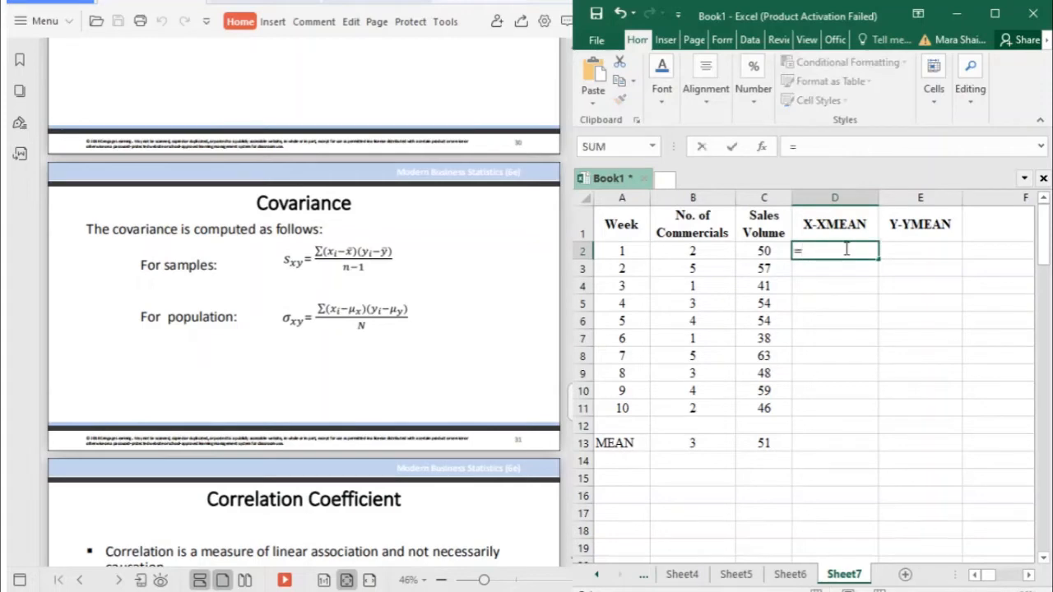
left_click(676, 258)
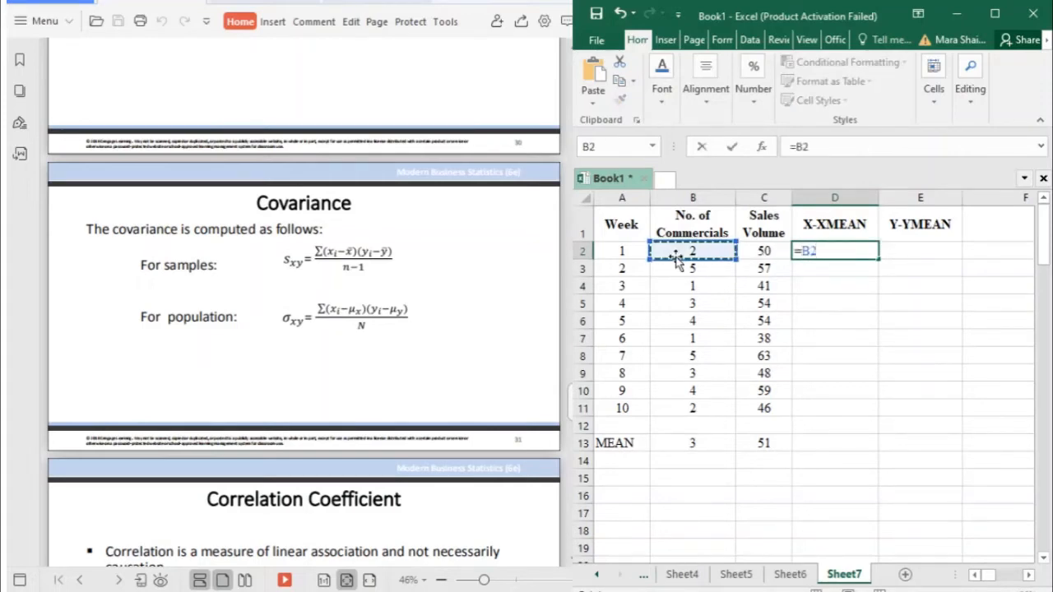
type("-")
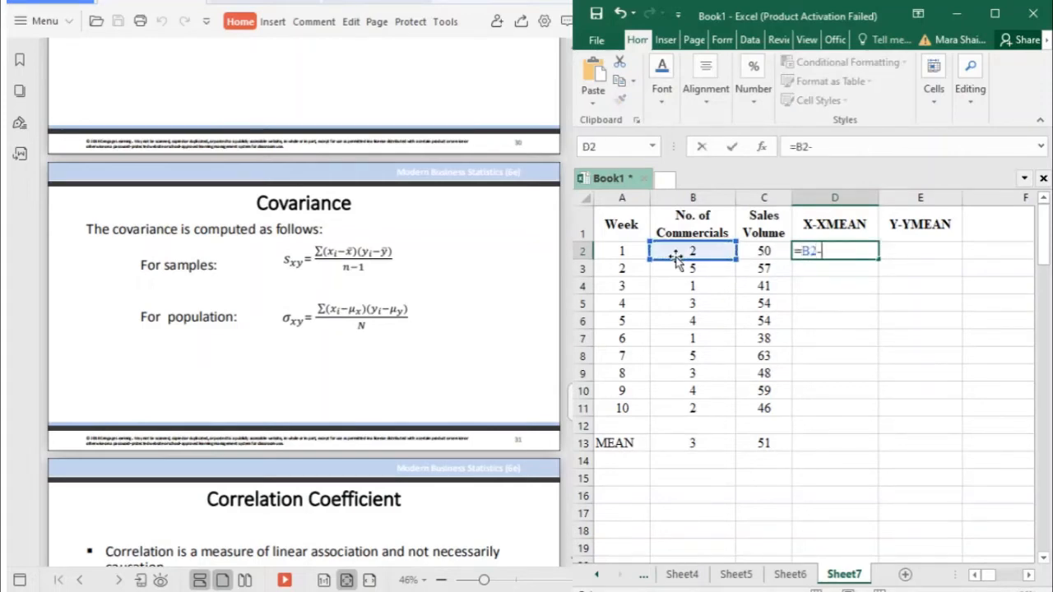
left_click(683, 444)
left_click(816, 145)
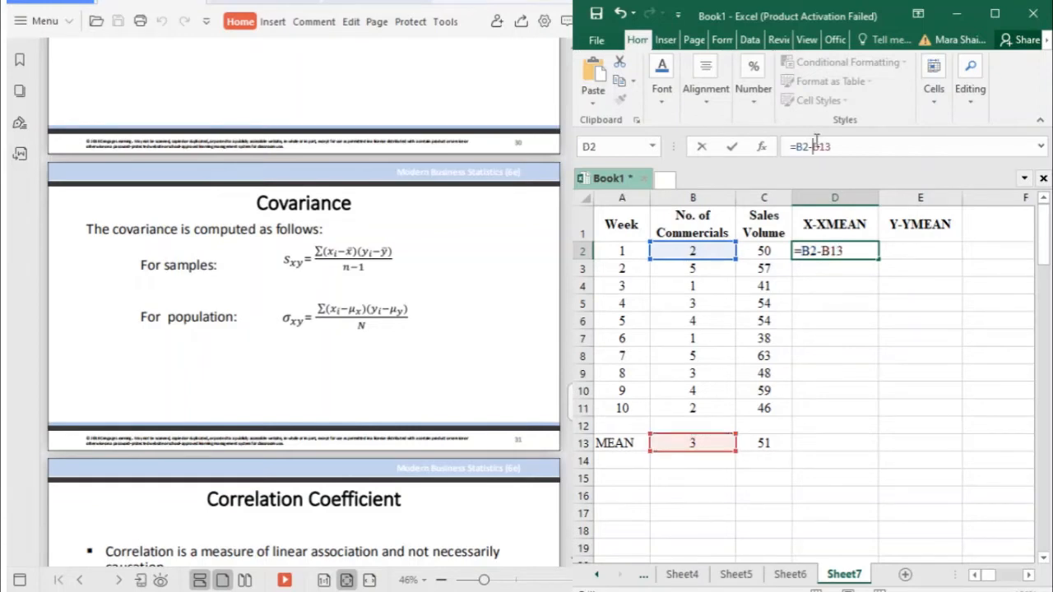
type("$")
left_click(826, 146)
type("$")
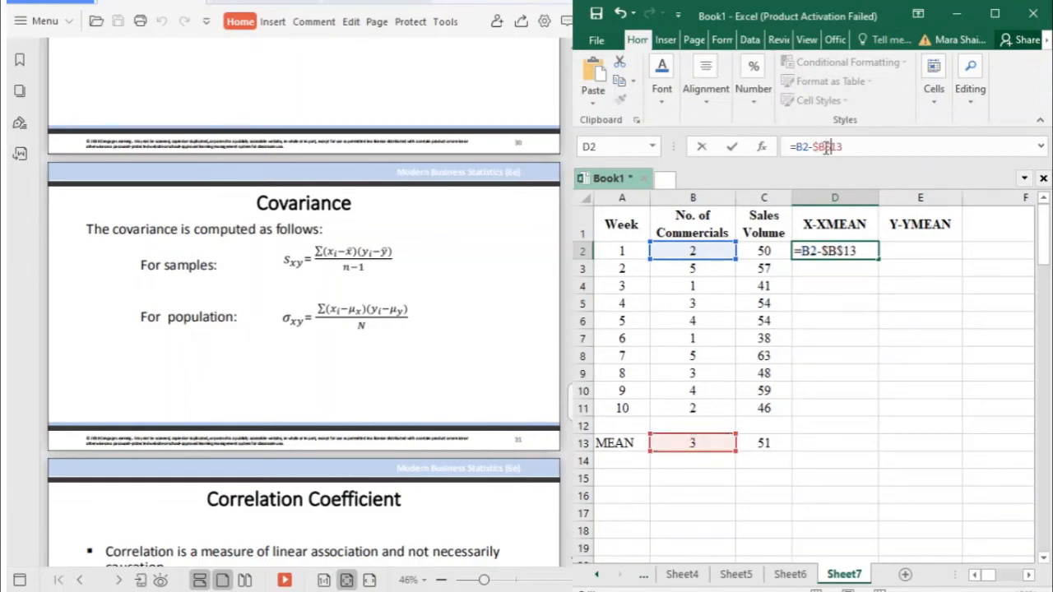
key("Return")
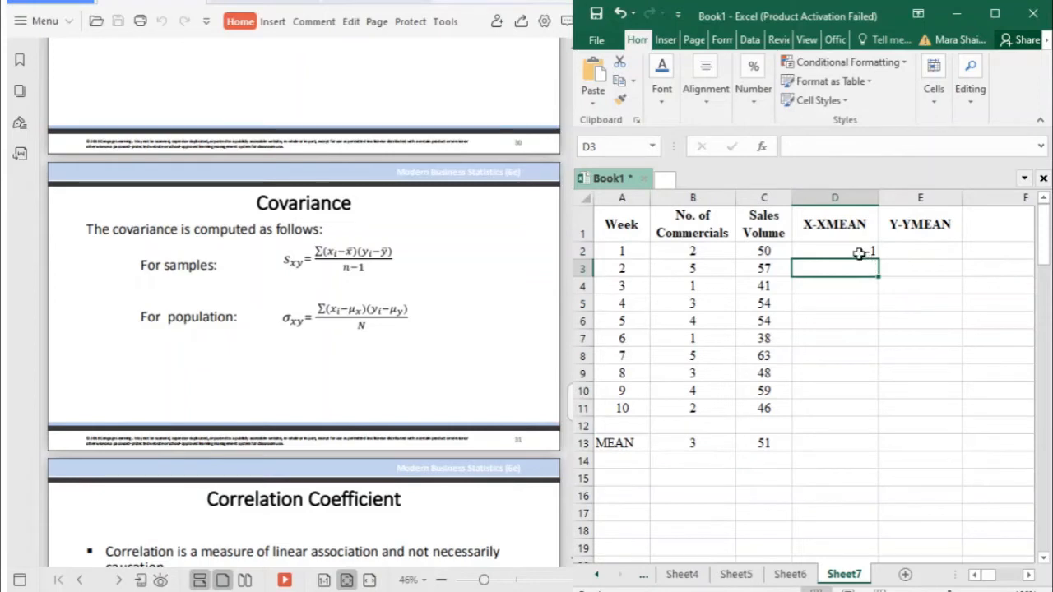
Centre the contents of columns D and E and fill the deviation formula from D2 down to D11.
left_click_drag(848, 195, 910, 198)
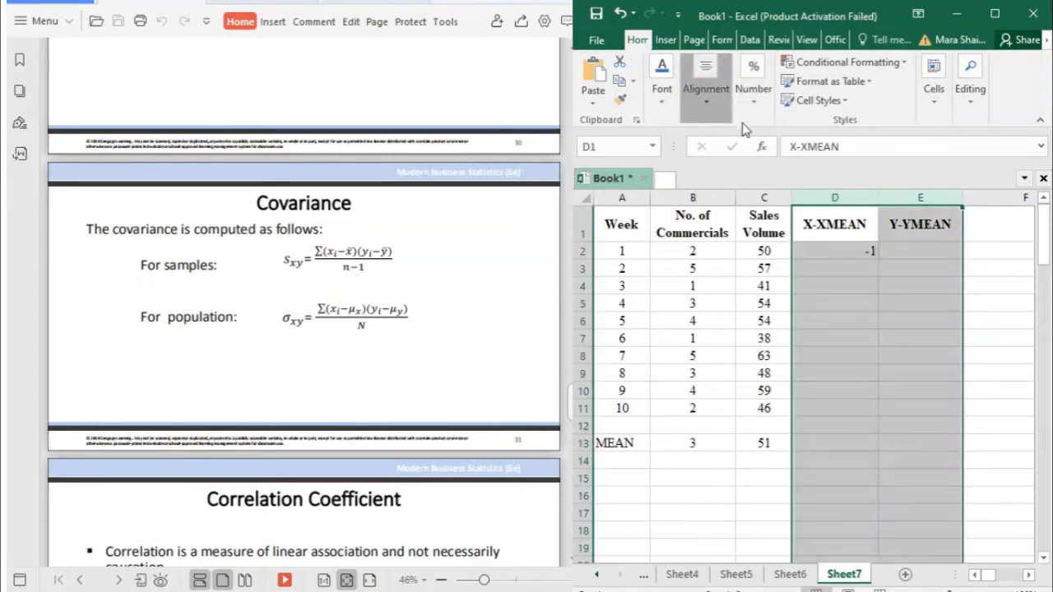
left_click(709, 171)
left_click(873, 258)
left_click_drag(879, 260, 877, 409)
Enter the formula =C2-$C$13 in E2 to get the first deviation from the mean sales volume.
left_click(913, 251)
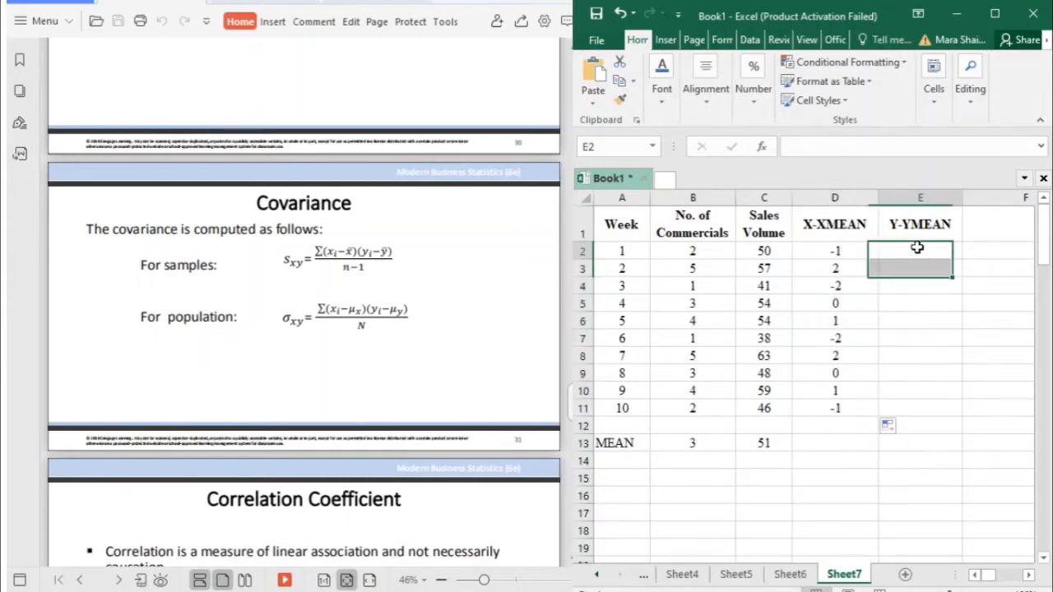
type("=")
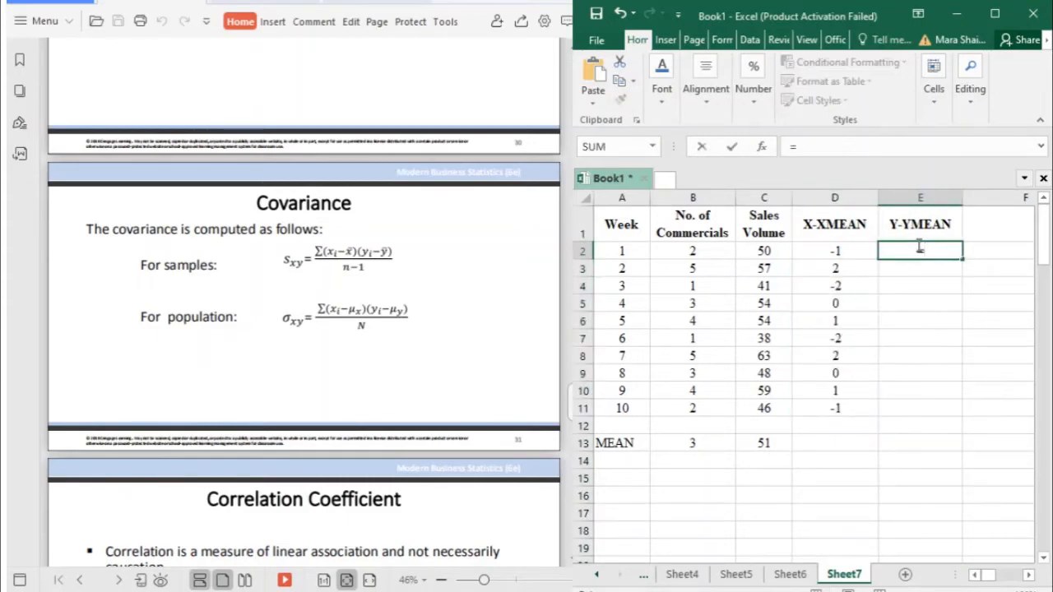
left_click(770, 252)
type("-")
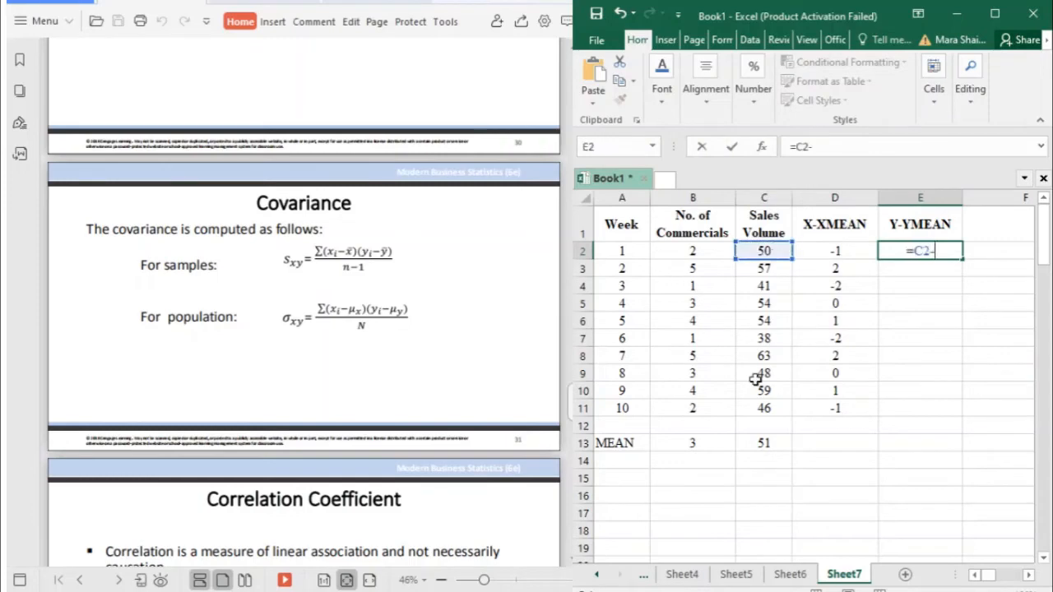
left_click(765, 444)
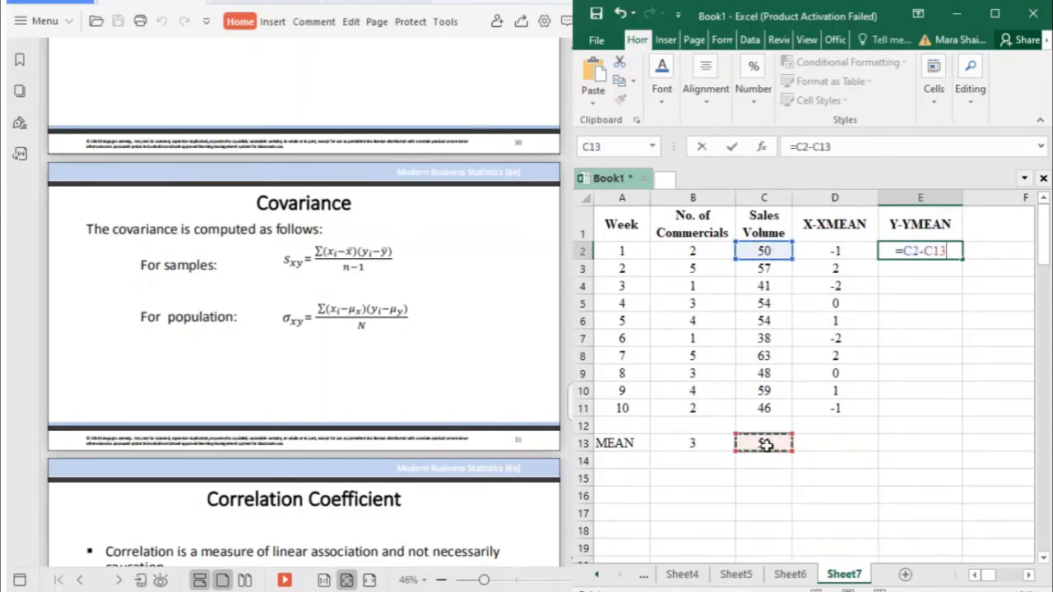
left_click(815, 147)
type("$")
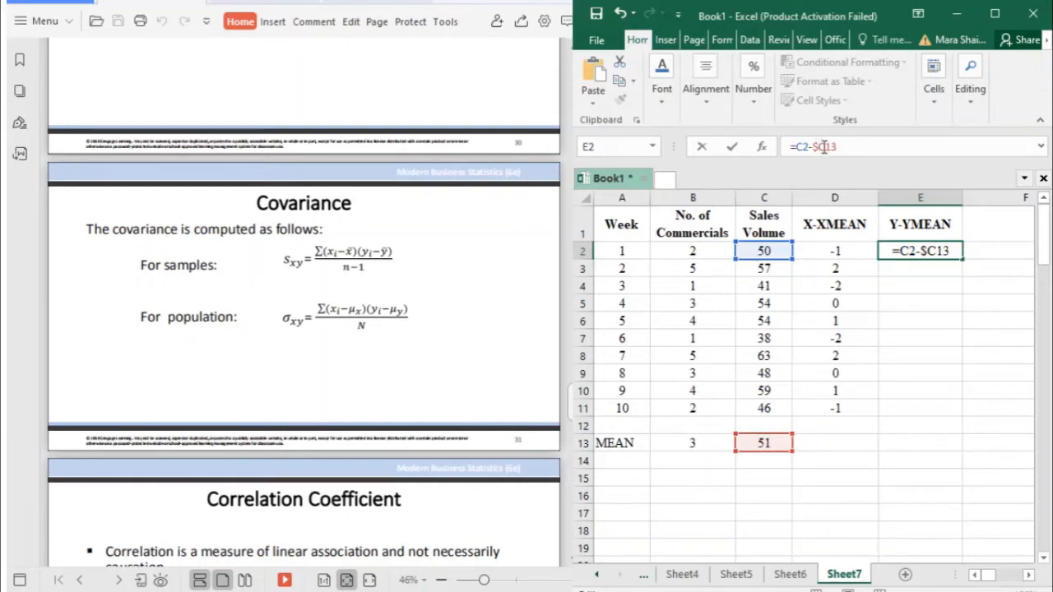
left_click(825, 146)
type("$")
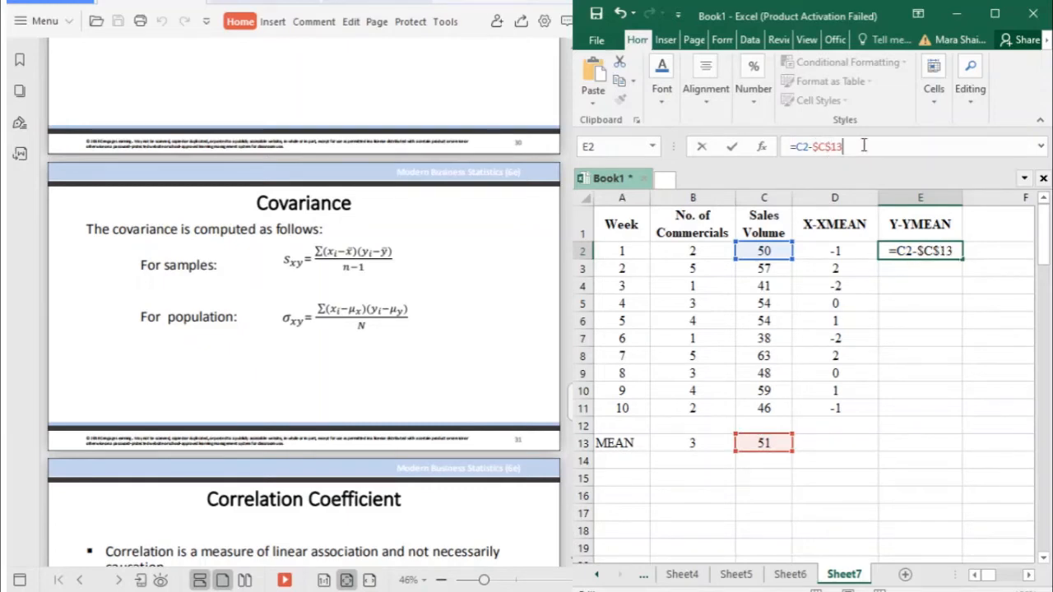
key("Return")
Fill the sales volume deviation formula from E2 down to E11.
left_click(941, 249)
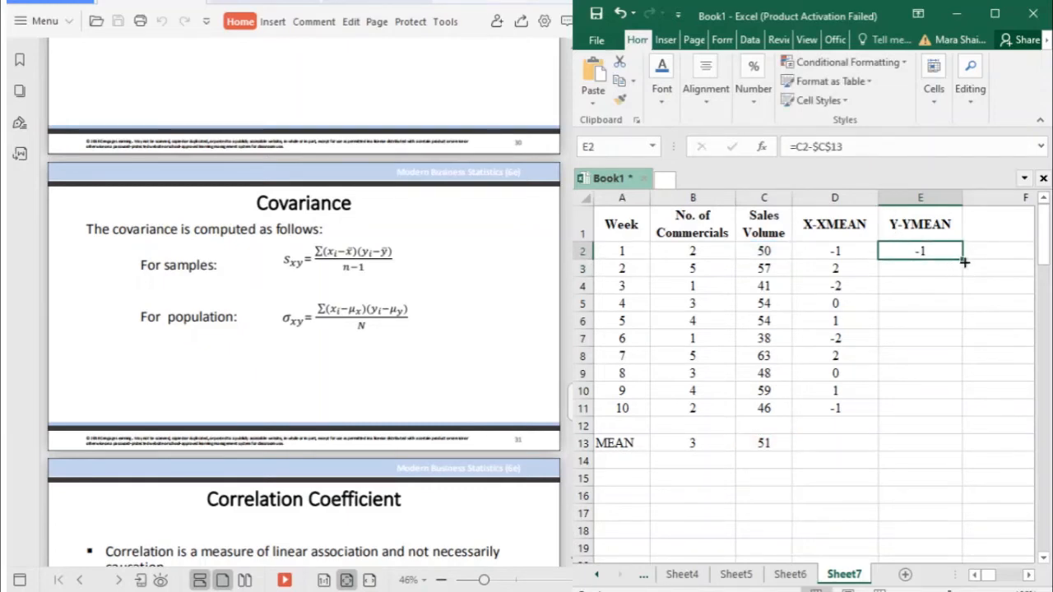
left_click_drag(964, 262, 947, 410)
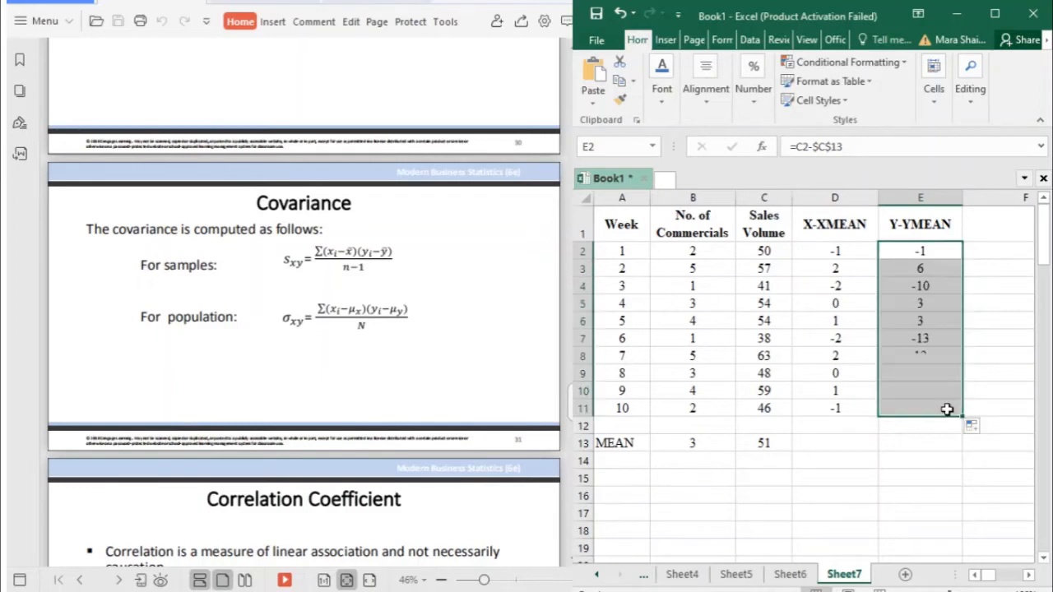
left_click(907, 444)
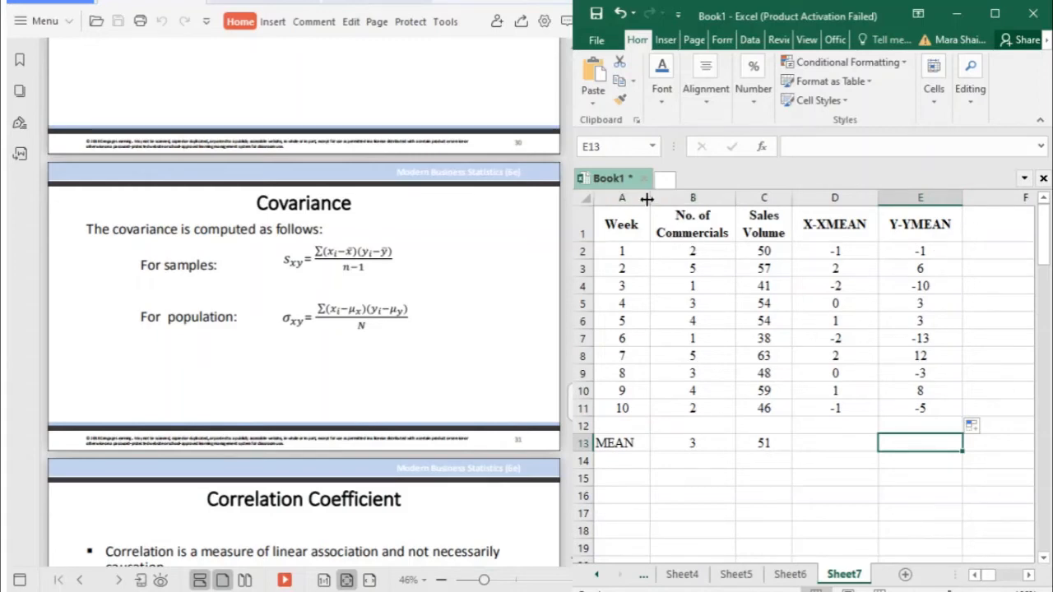
Narrow columns A, B, D, E and F so the table takes up less width.
mouse_move(648, 199)
left_mouse_down()
mouse_move(630, 198)
mouse_move(643, 199)
left_mouse_up()
left_click_drag(728, 199, 695, 199)
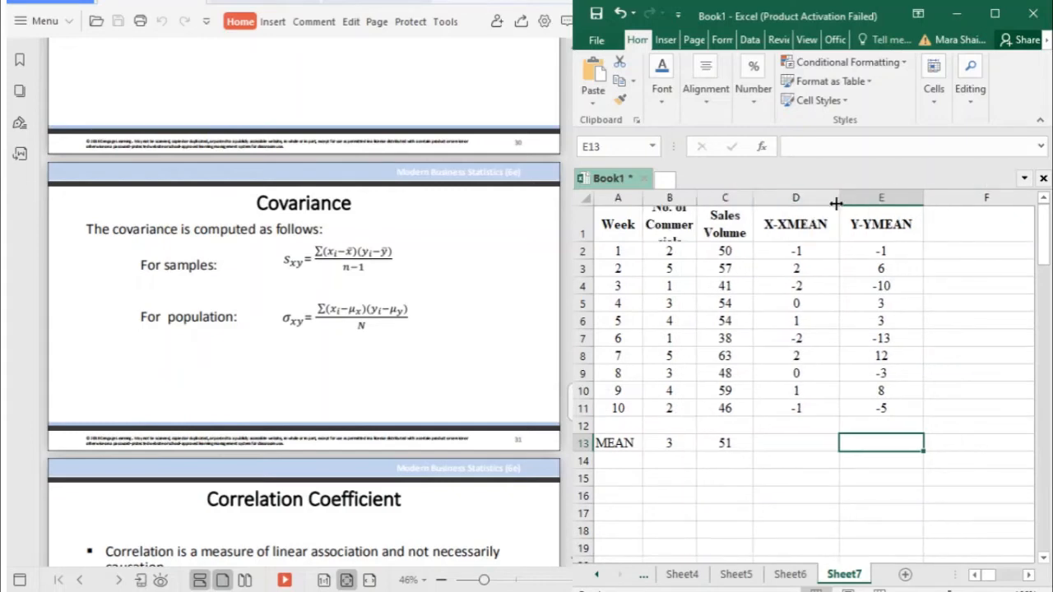
left_click_drag(837, 203, 832, 203)
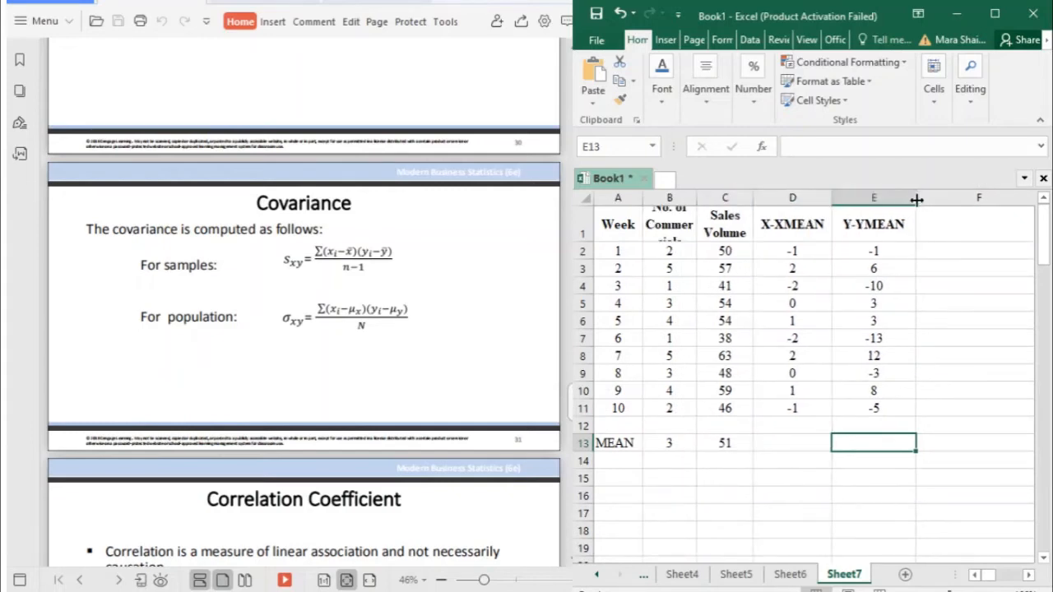
left_click_drag(916, 200, 907, 200)
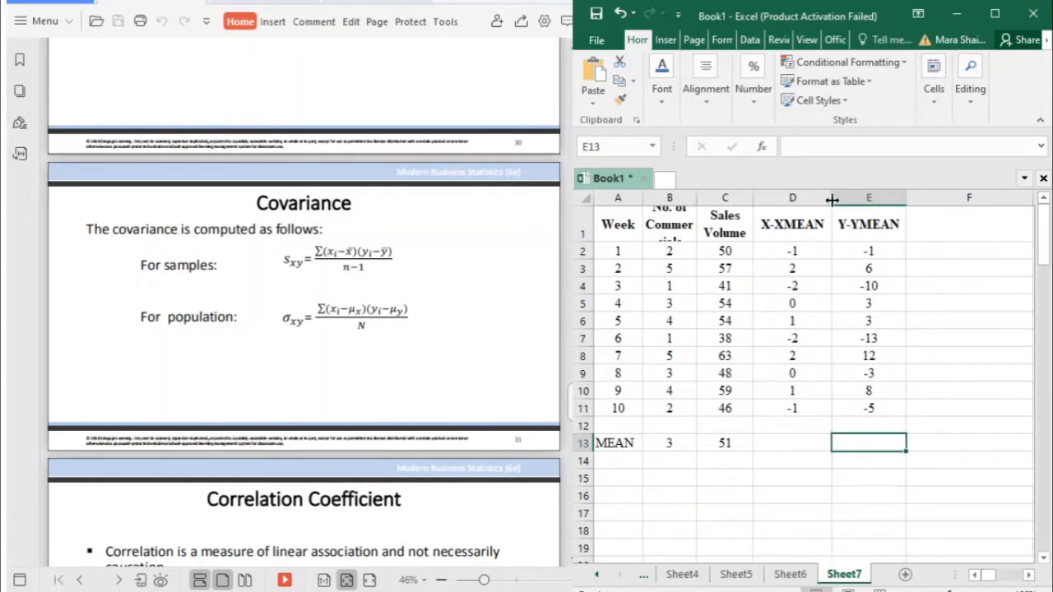
left_click_drag(831, 200, 821, 199)
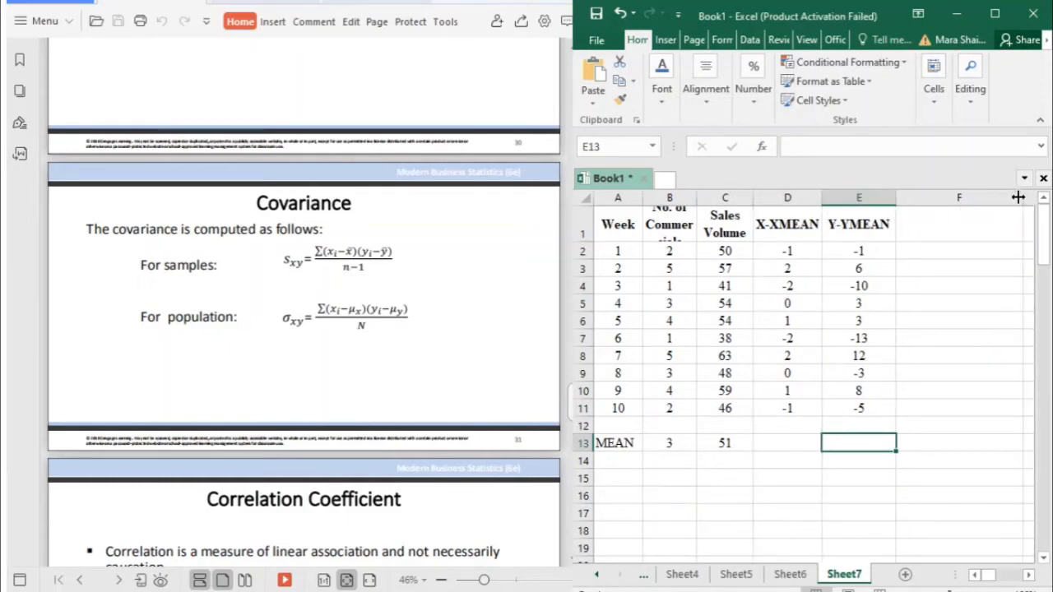
left_click_drag(991, 204, 967, 205)
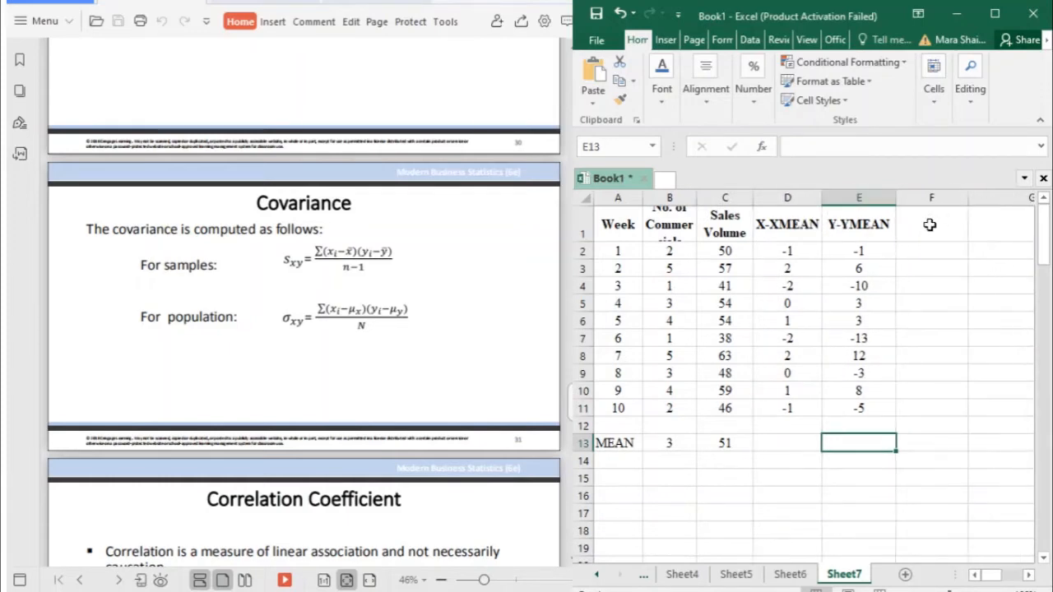
Enter the heading (D*E) in F1 for the product of the two deviation columns.
left_click(937, 226)
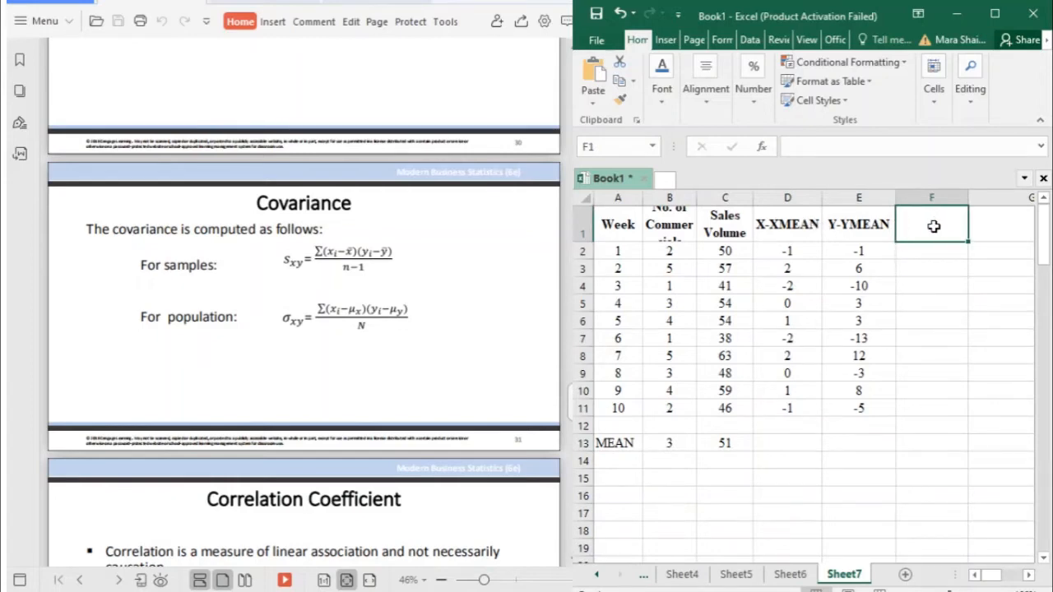
type("(D")
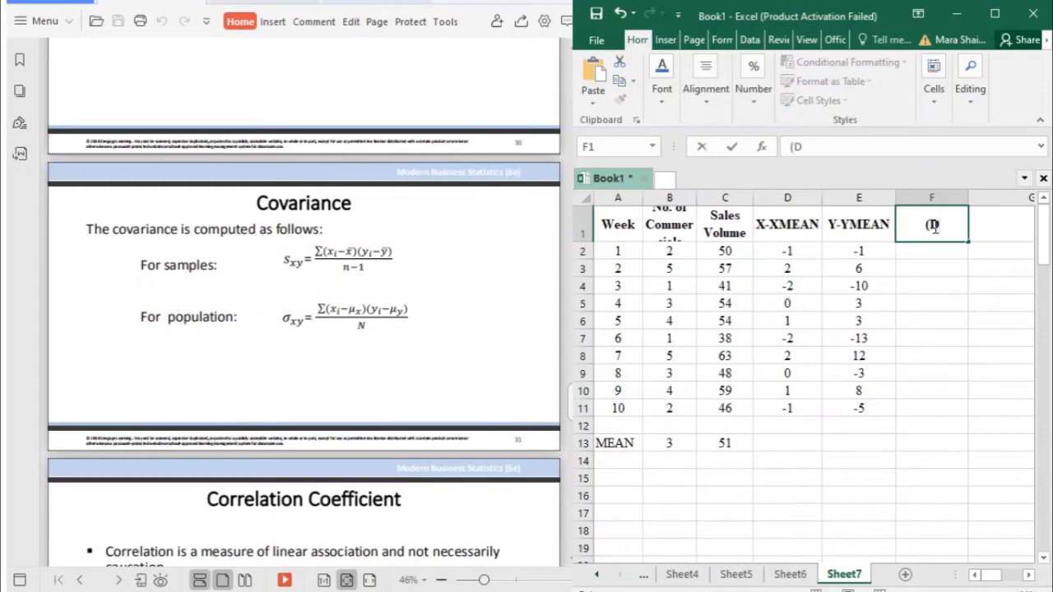
type("*E)")
left_click(782, 229)
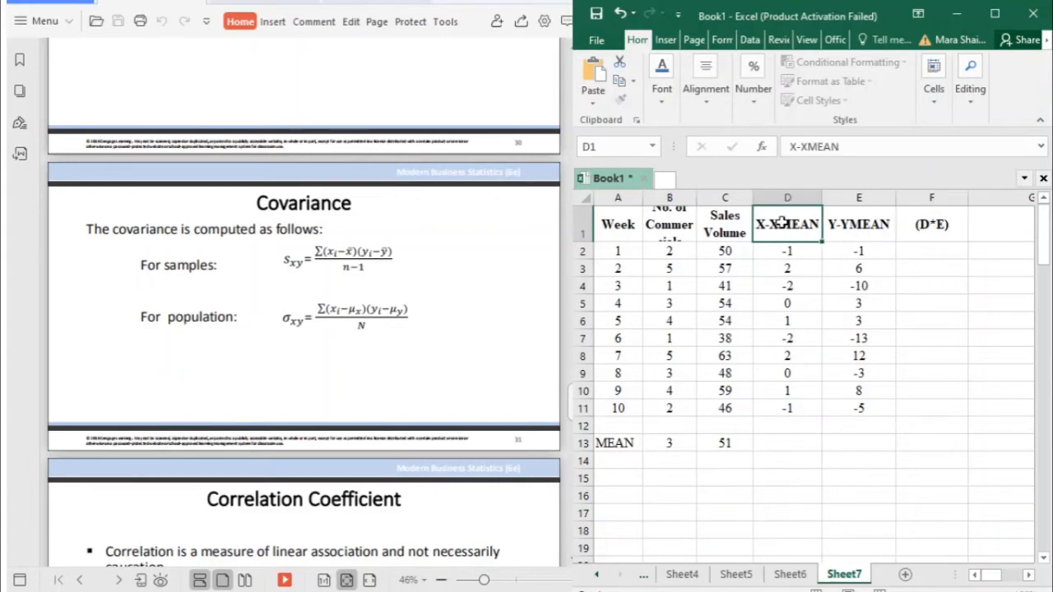
left_click(787, 197)
left_click(835, 197)
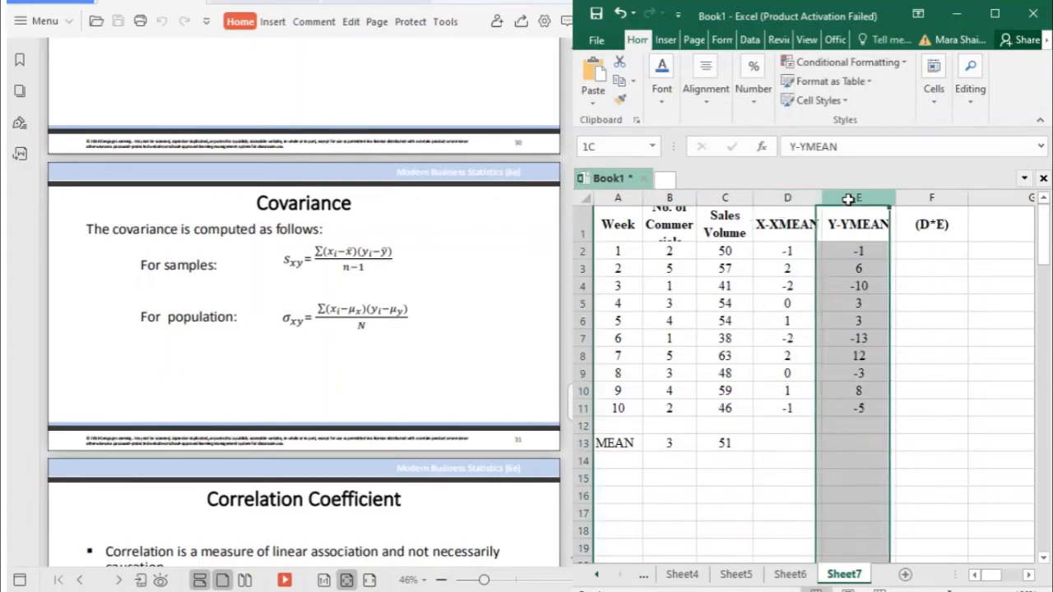
left_click(925, 251)
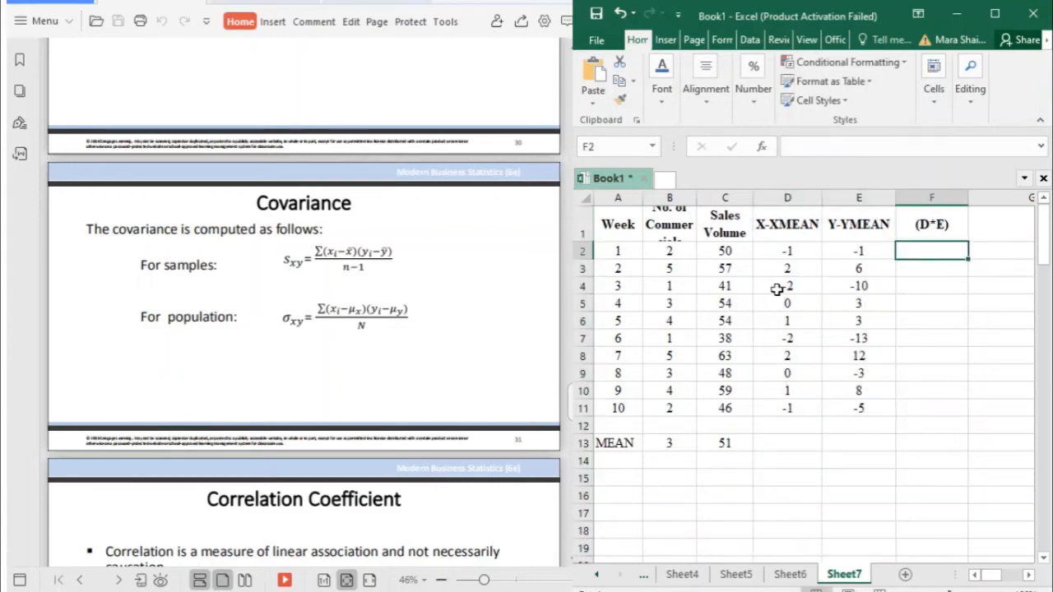
Highlight cell F12 below the product column with a yellow fill.
left_click(930, 426)
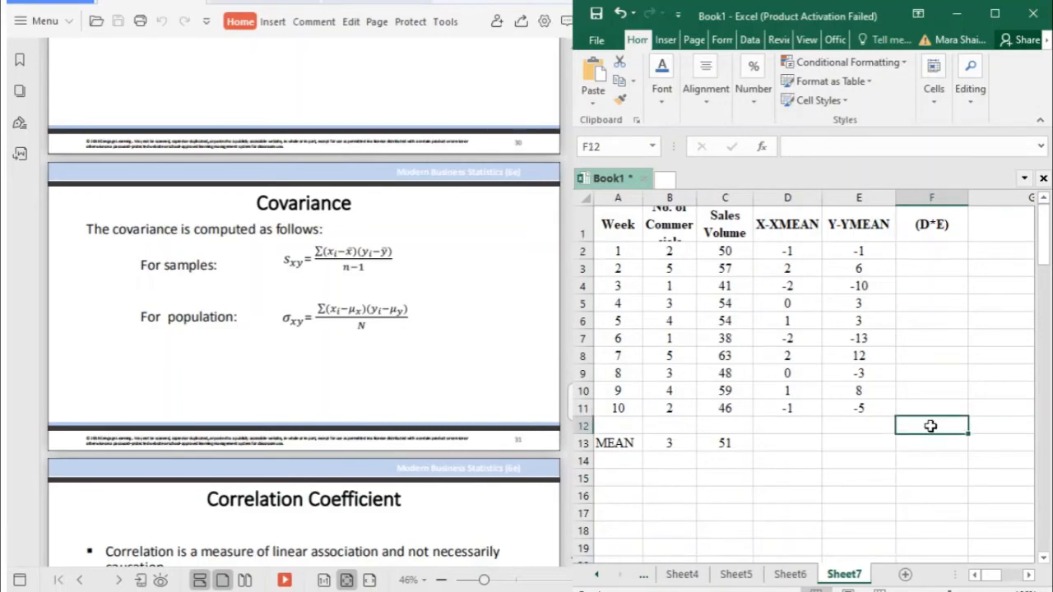
left_click(667, 111)
left_click(767, 180)
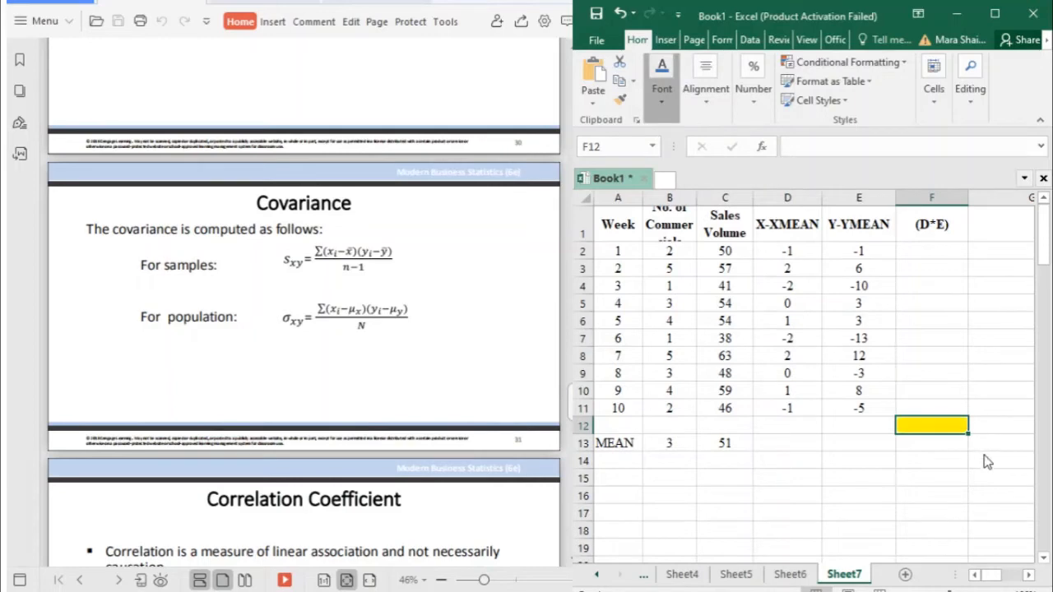
left_click(942, 445)
Enter the formula =D2*E2 in F2 to multiply the first pair of deviations.
left_click(931, 250)
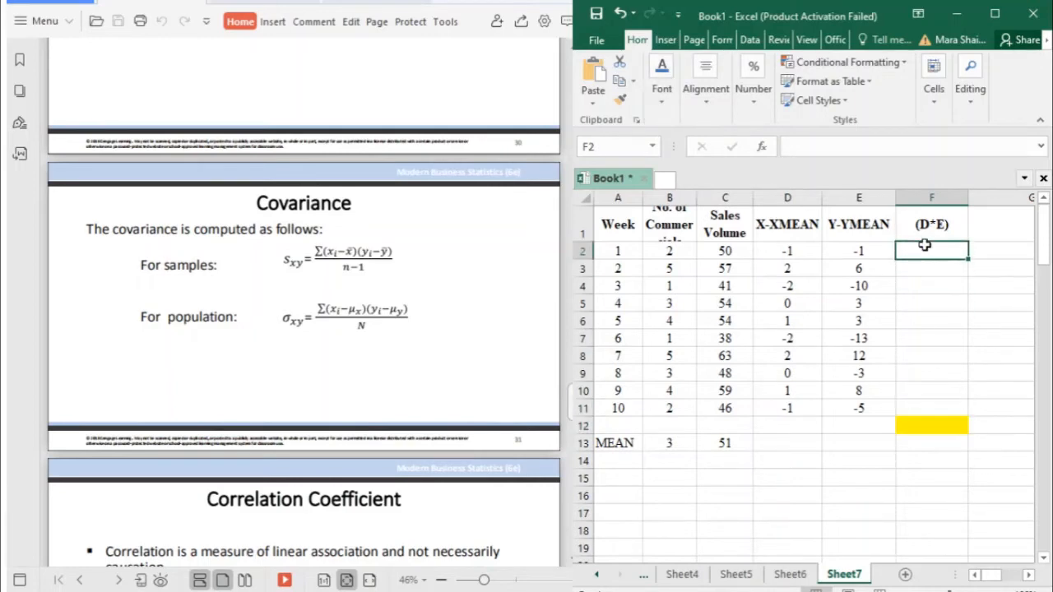
type("=")
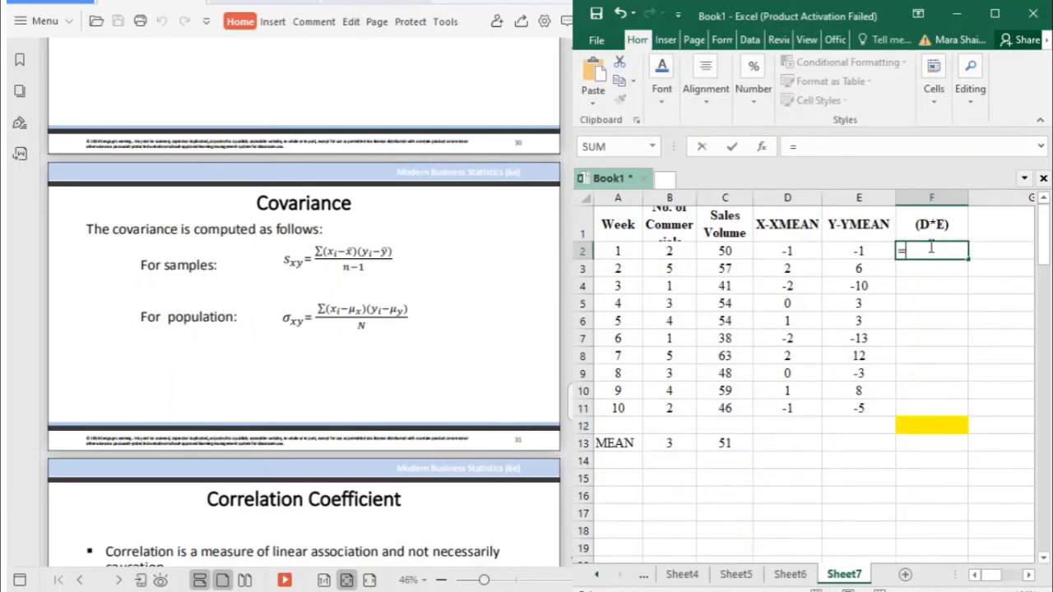
left_click(784, 253)
type("*")
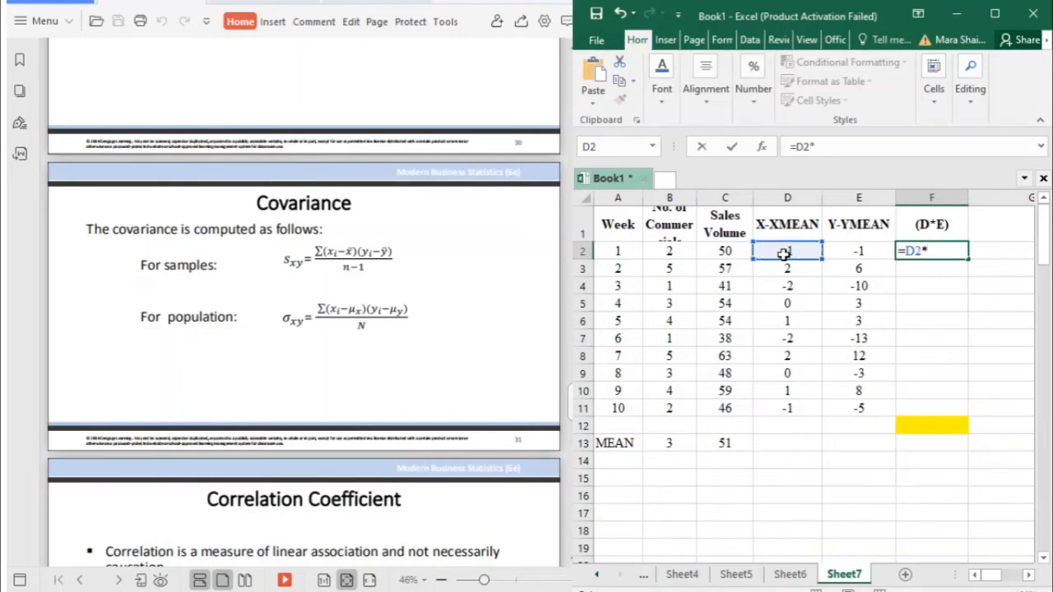
left_click(858, 254)
key("Return")
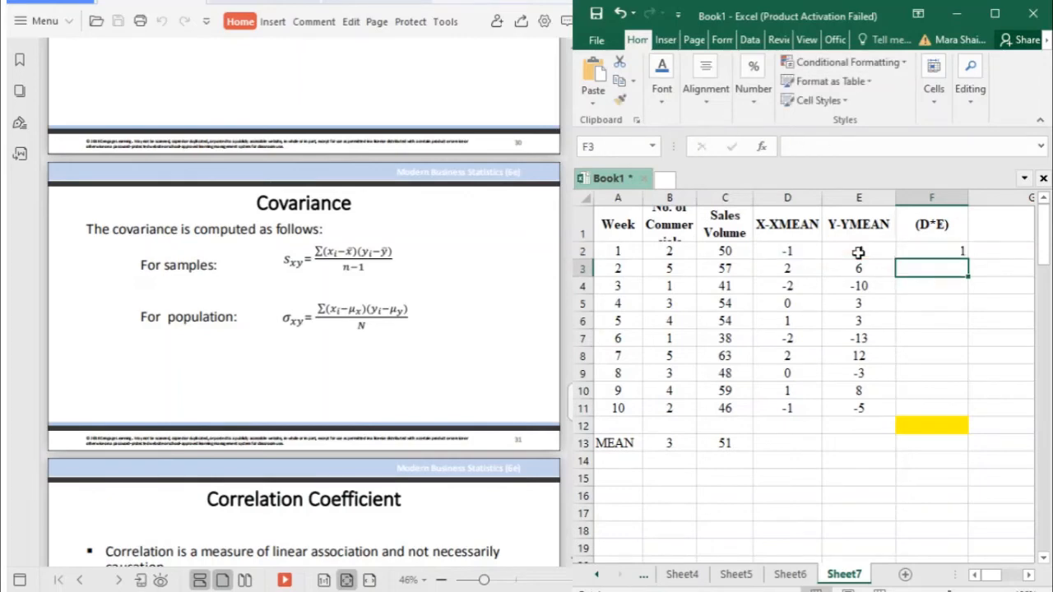
Fill the product formula from F2 down to F11 and centre the contents of column F.
left_click(971, 252)
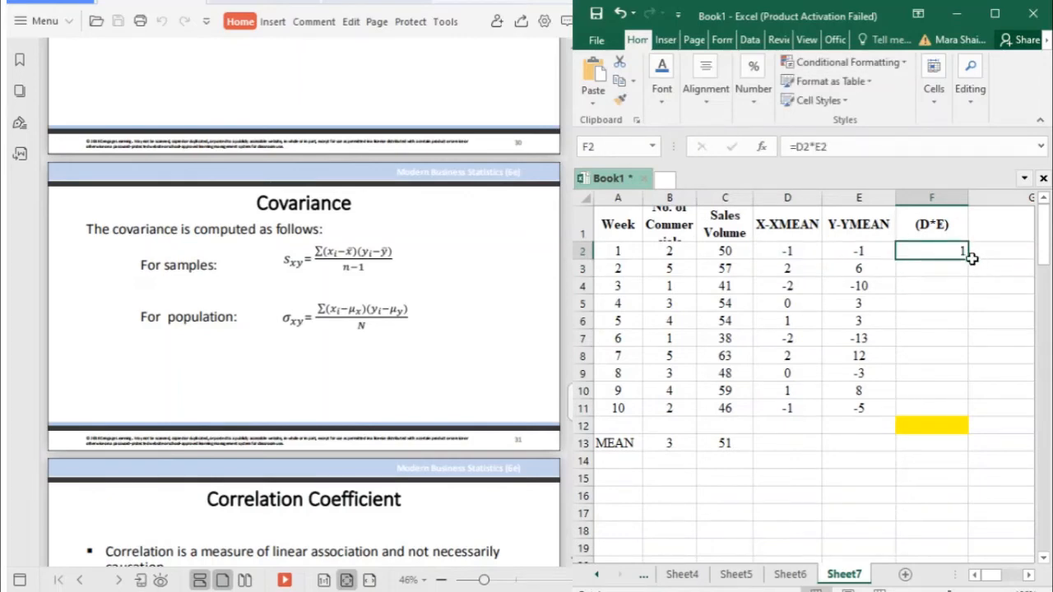
left_click_drag(971, 270, 970, 415)
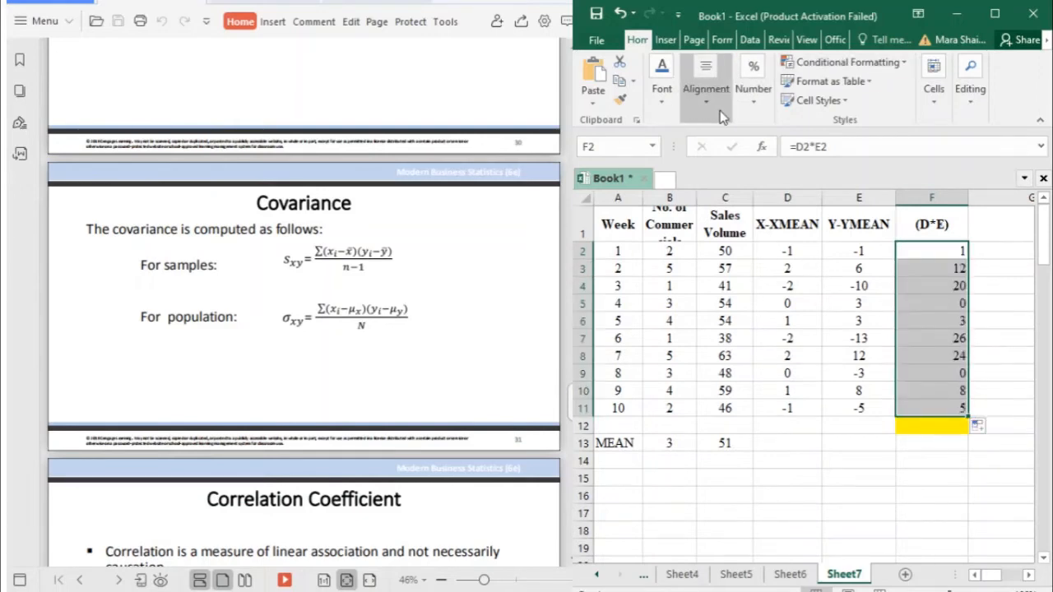
left_click(939, 199)
left_click(705, 88)
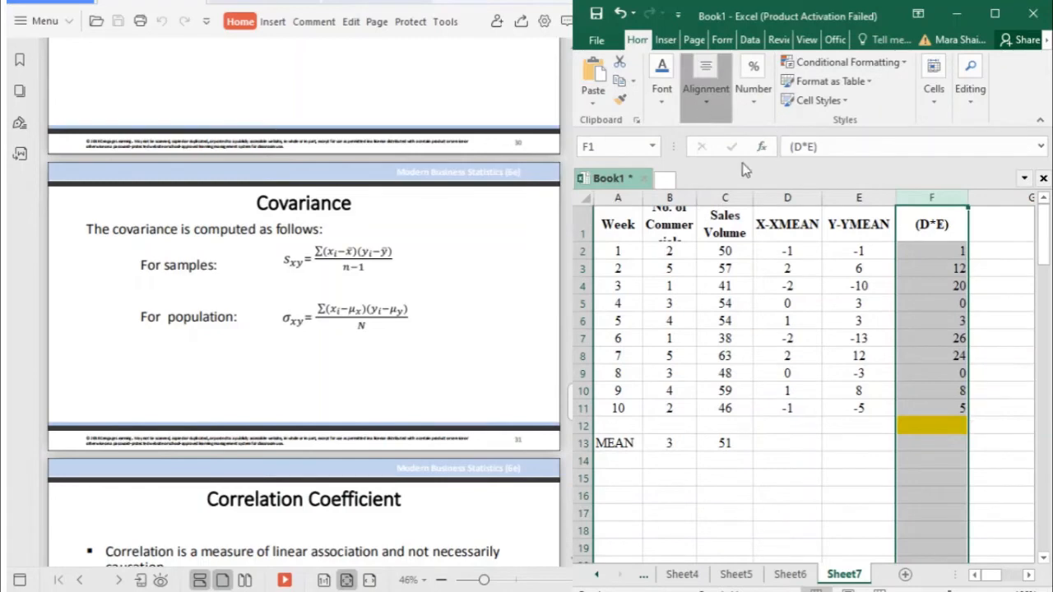
left_click(704, 173)
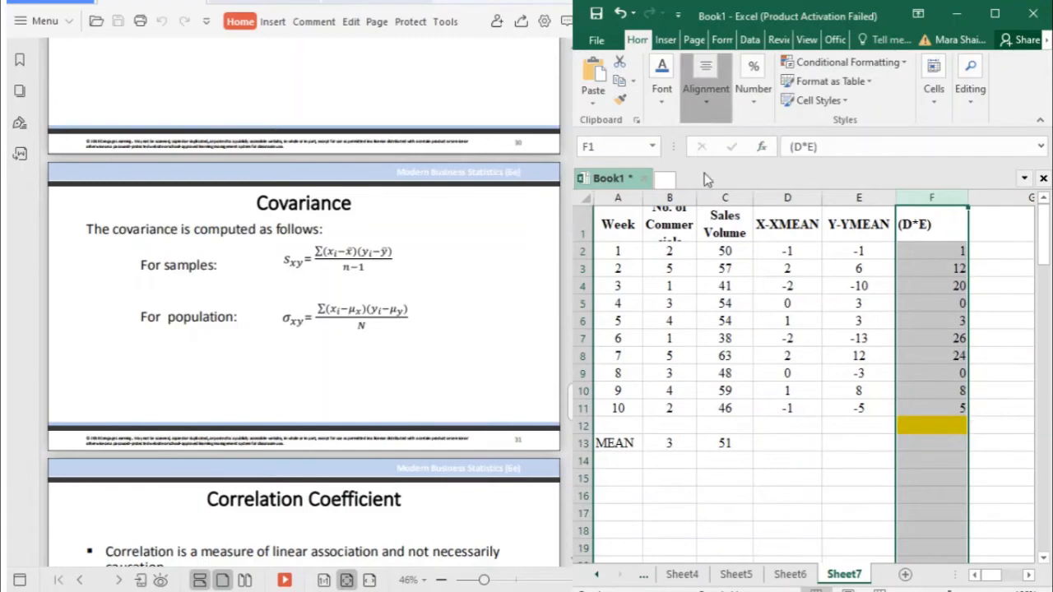
Enter a SUM formula over F2:F12 in the yellow cell F12 to total the deviation products.
left_click(931, 423)
type("=SUM")
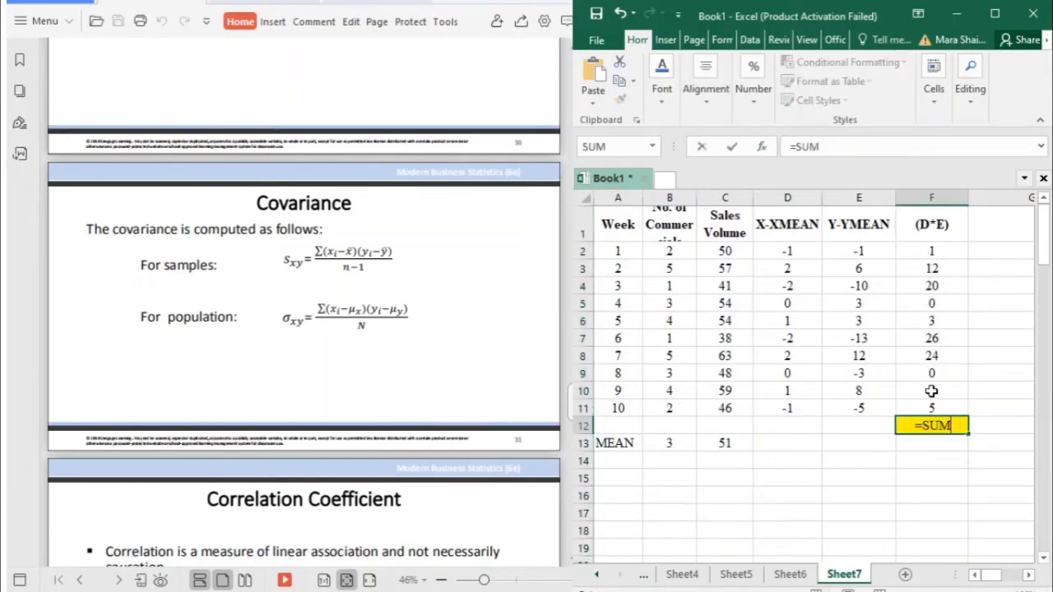
type("(")
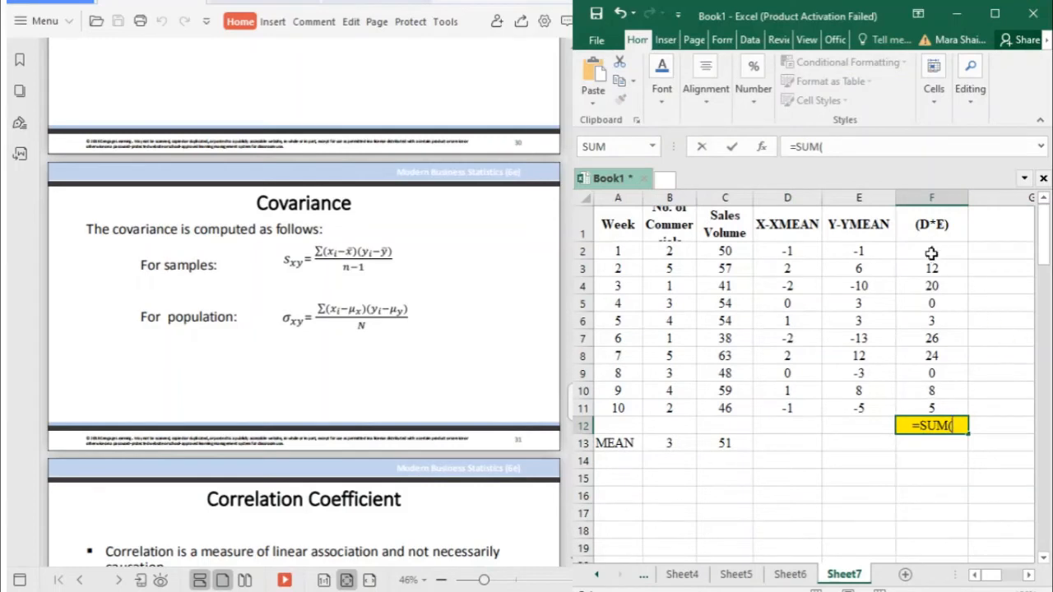
left_click_drag(931, 248, 932, 418)
key("Return")
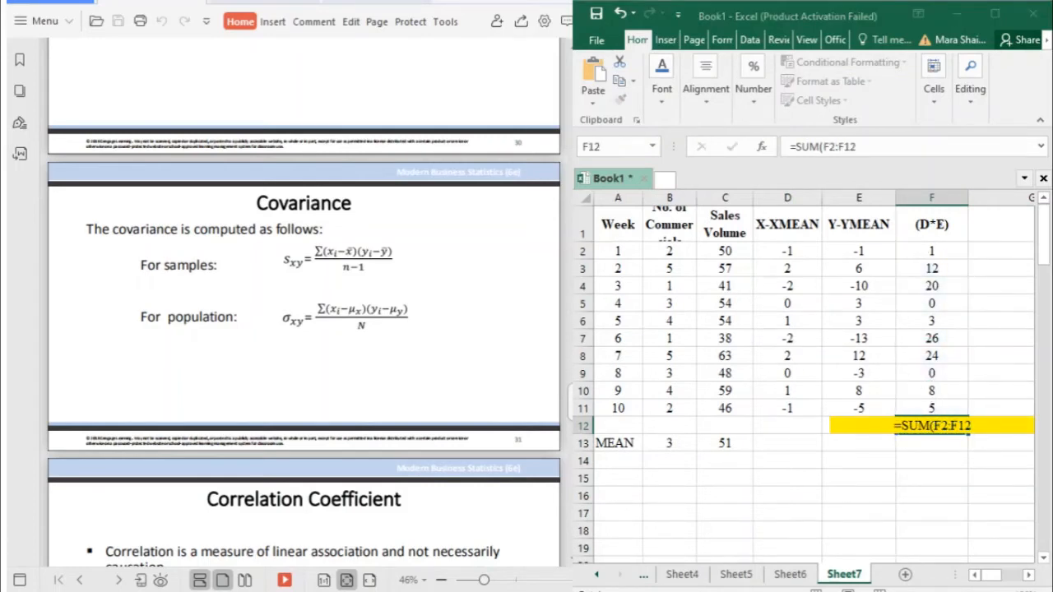
Correct the formula in F12 to =SUM(F2:F11).
left_click(908, 424)
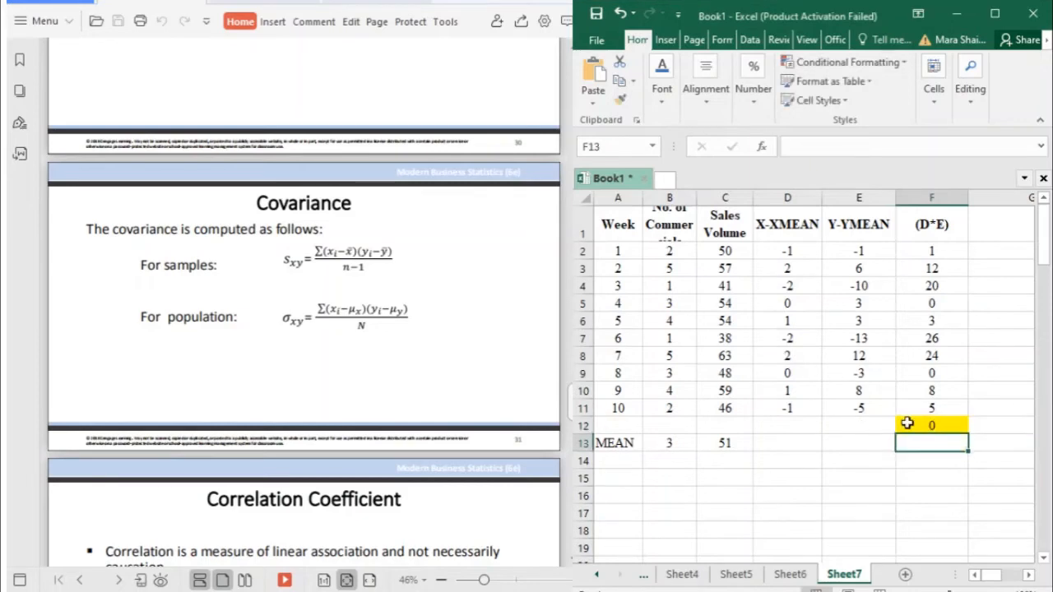
left_click(835, 149)
key("BackSpace")
type("1")
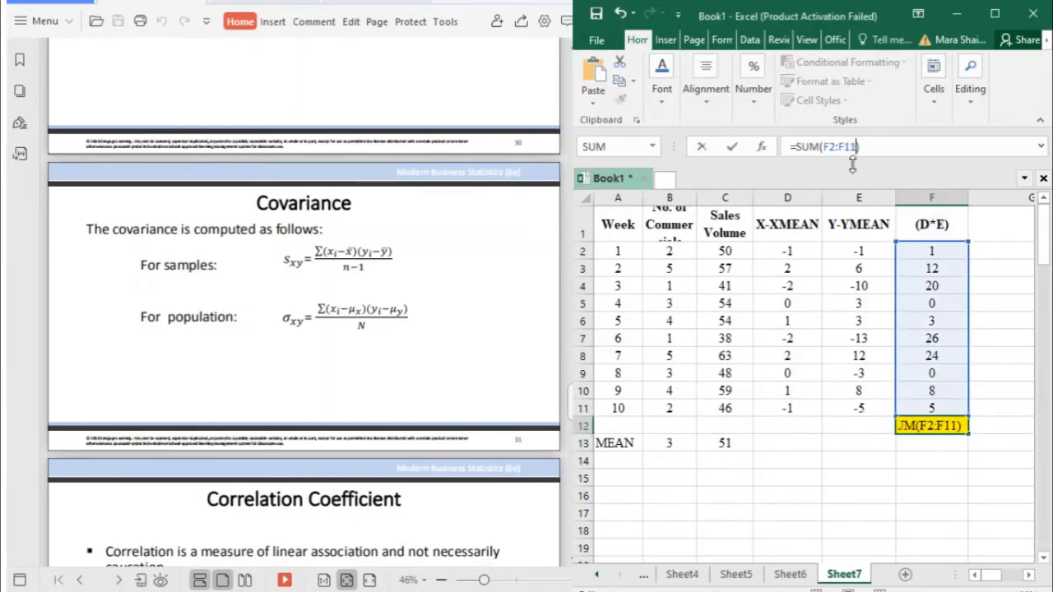
key("Return")
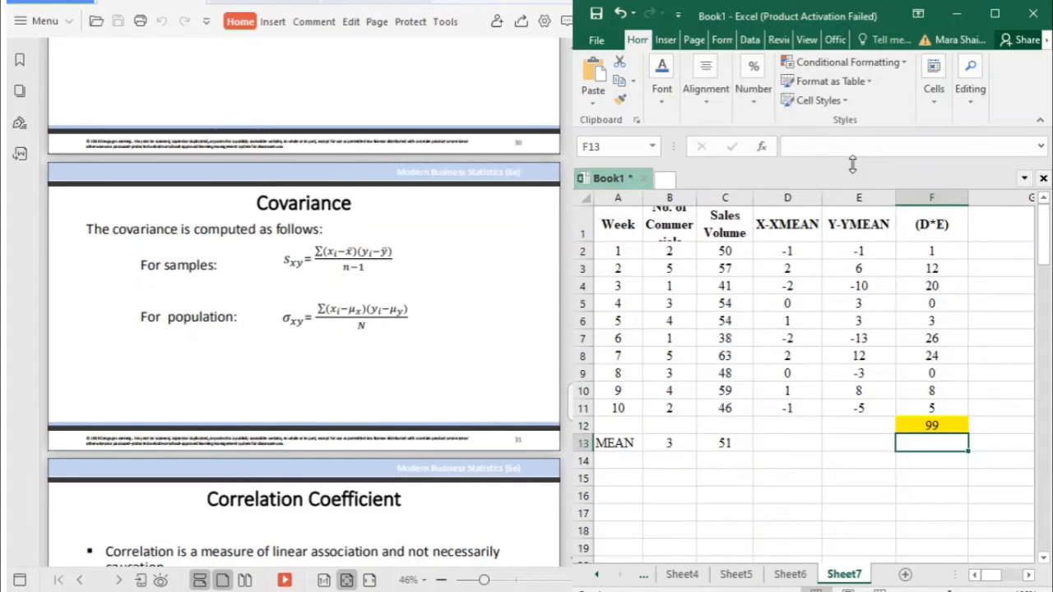
Make the sum of the deviation products in F12 bold.
left_click(956, 424)
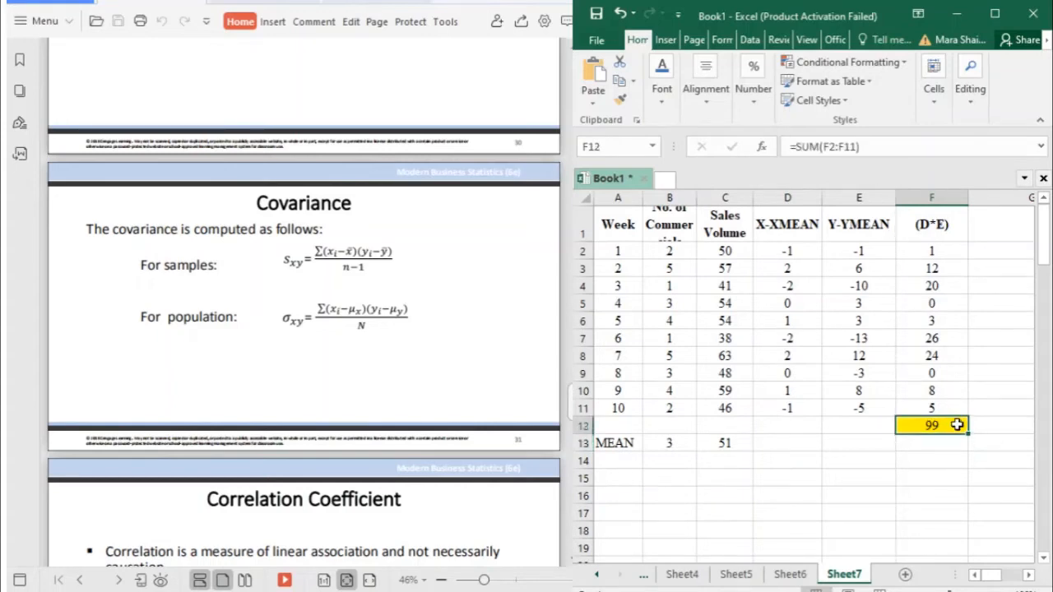
left_click(861, 446)
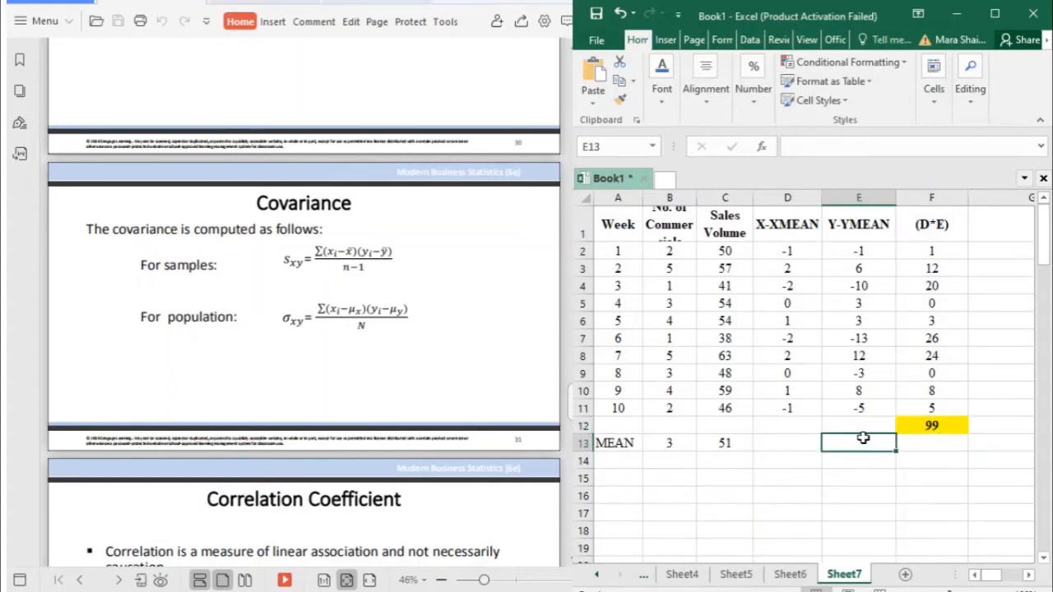
left_click(920, 428)
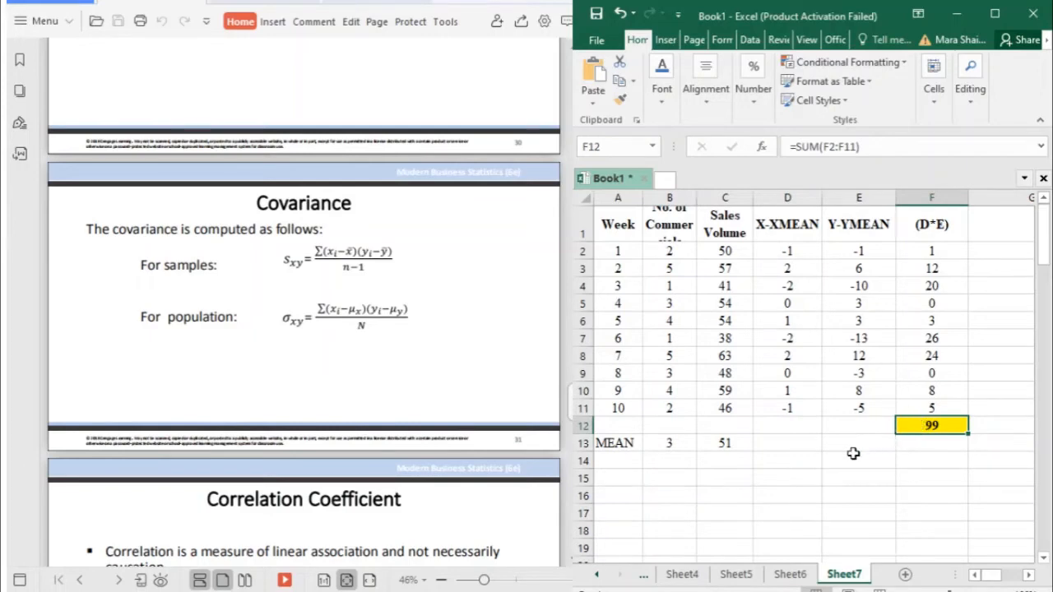
Enter the label COVARIANCE in E13, beside the cell for the covariance result.
left_click(854, 459)
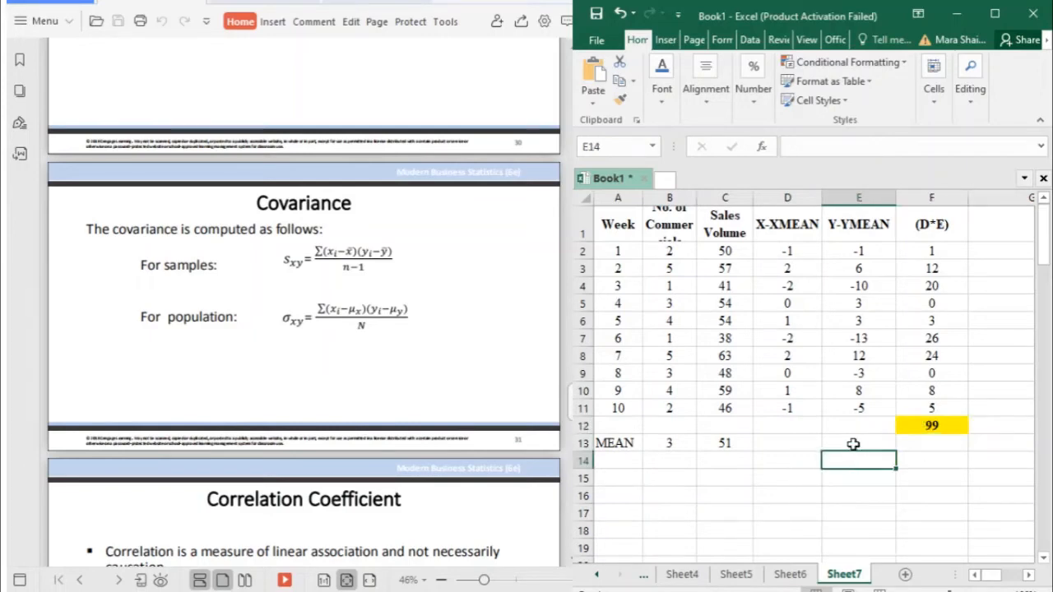
left_click(856, 444)
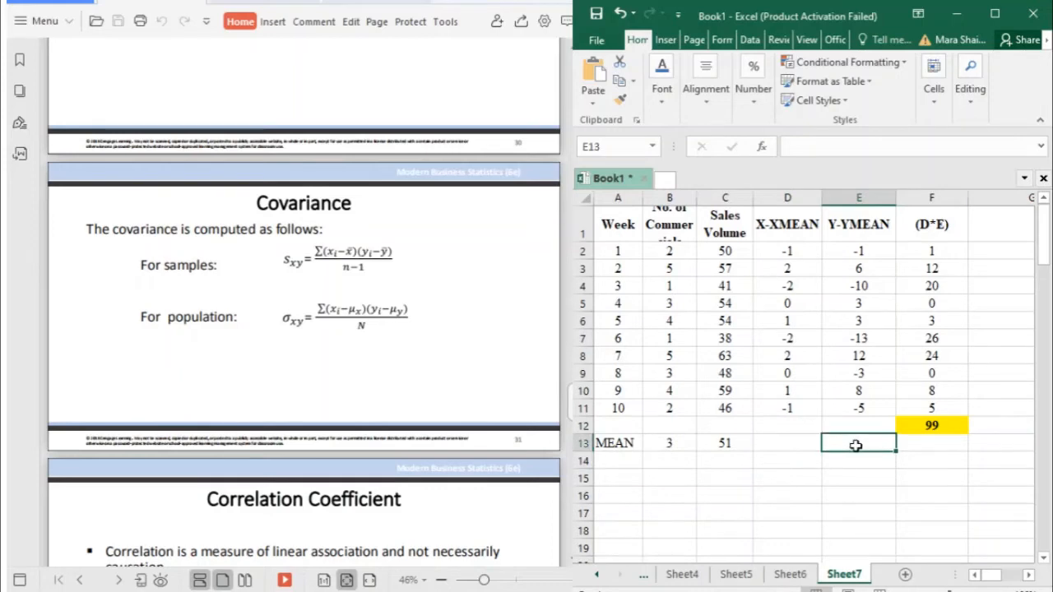
type("COVA")
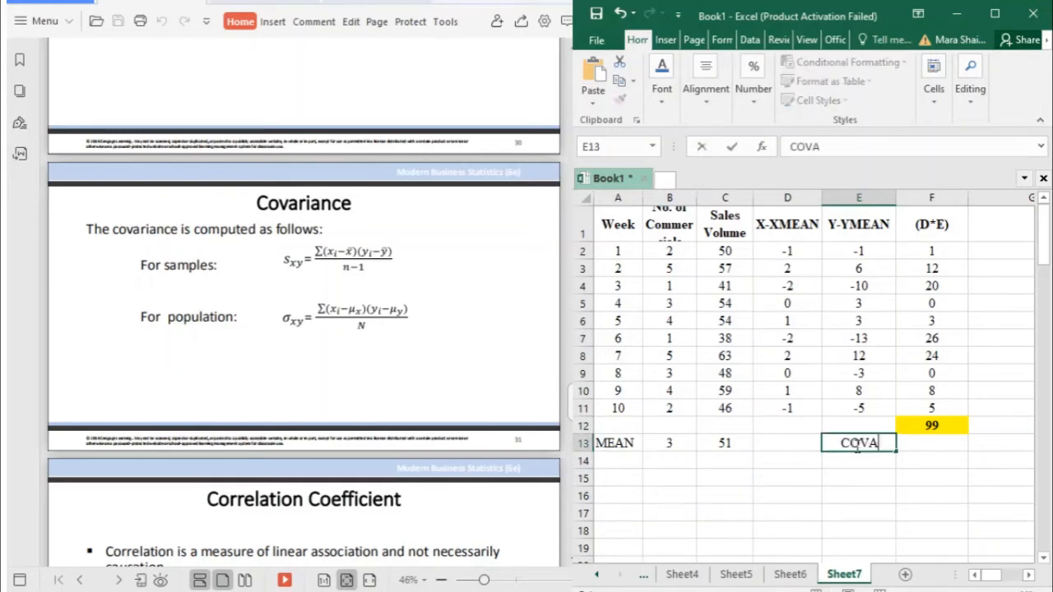
type("RIANCE")
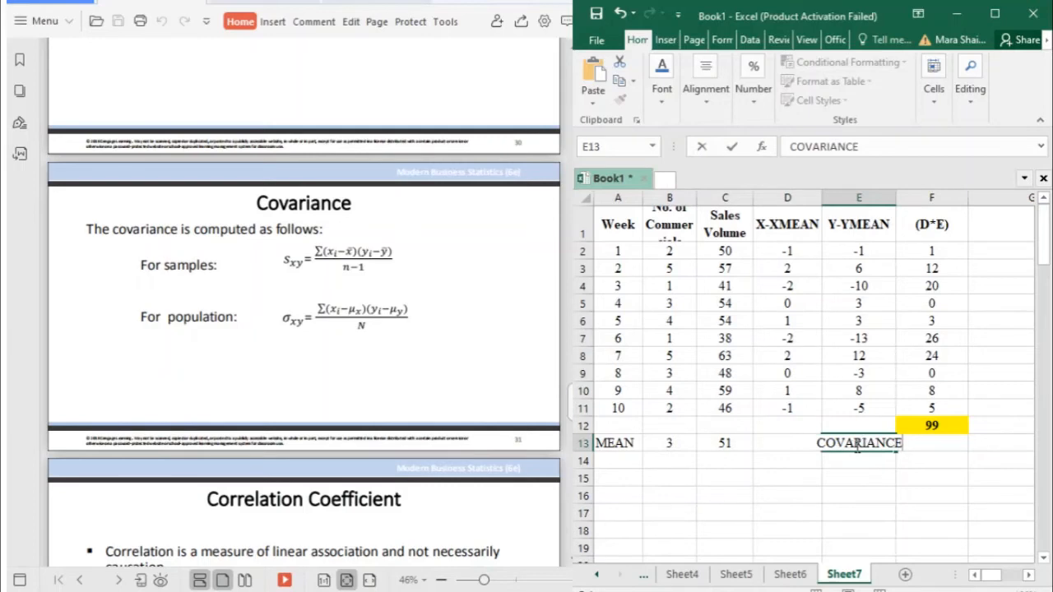
Enter the formula =F12/11 in F13 to divide the sum of products.
left_click(934, 443)
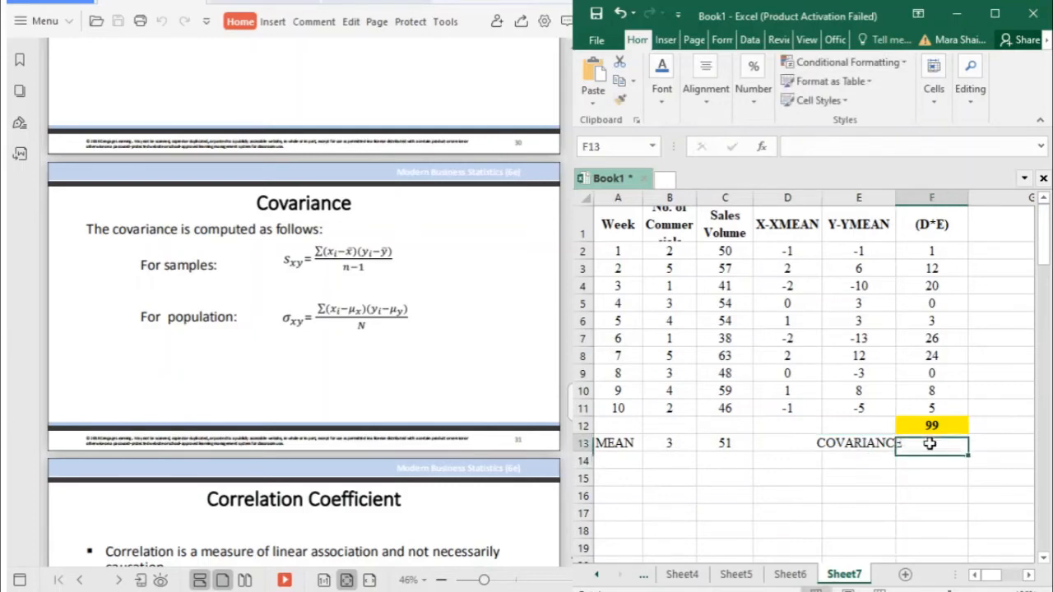
type("=")
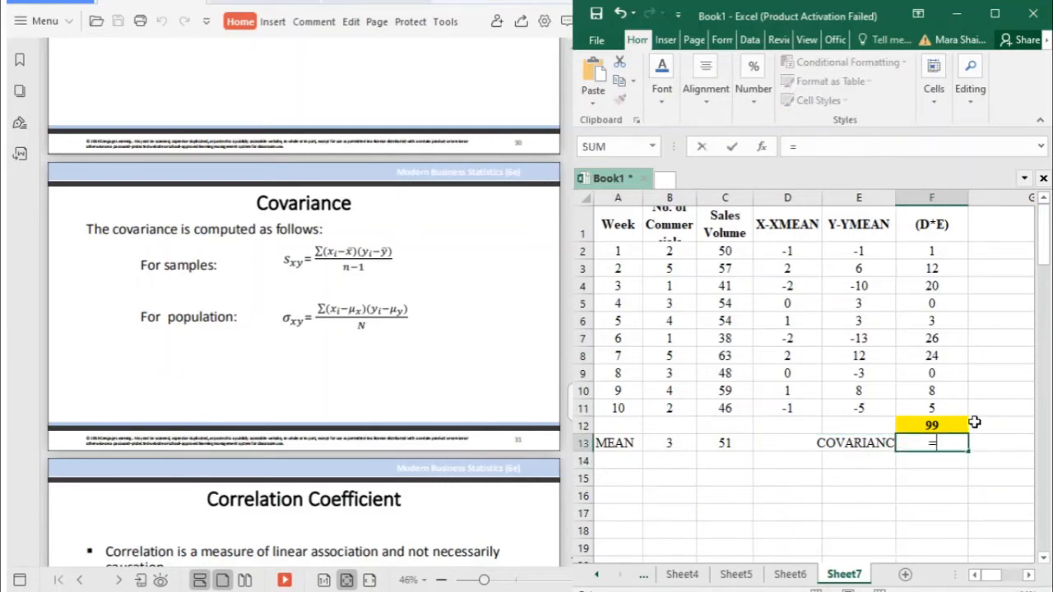
left_click(952, 426)
type("/")
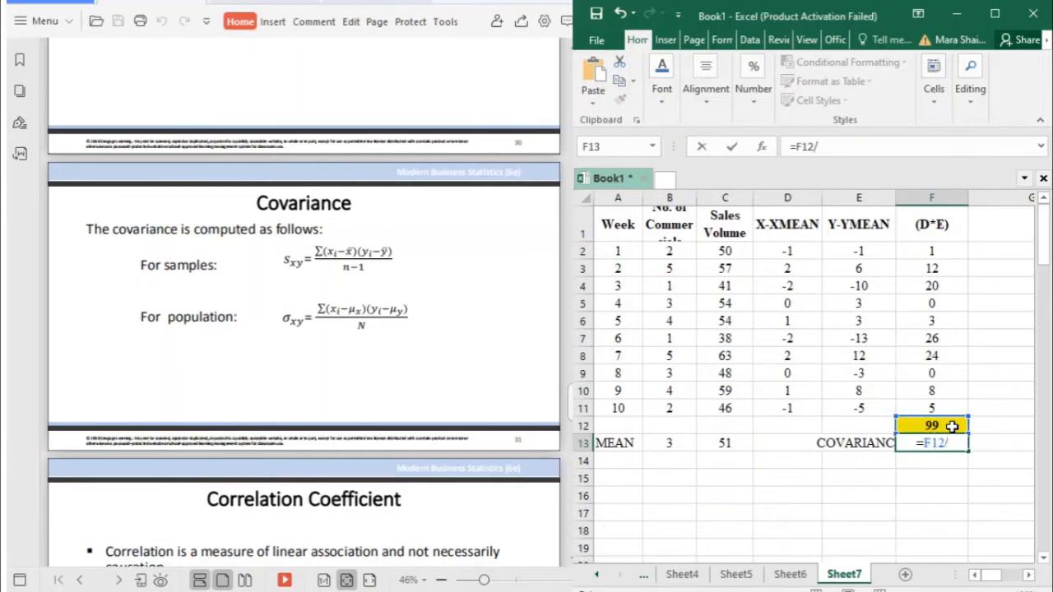
type("11")
key("Return")
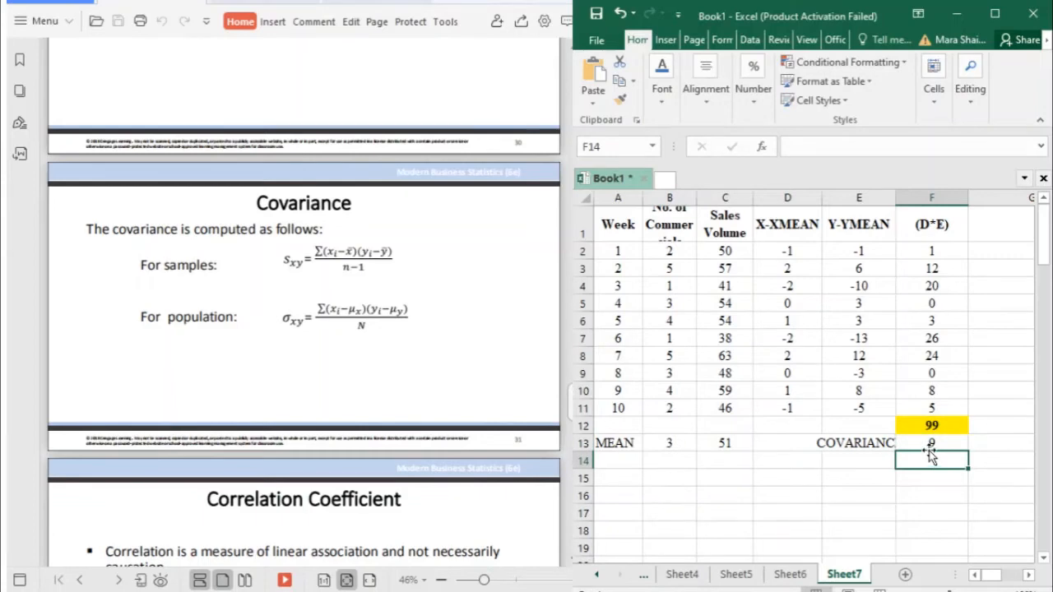
Correct the covariance formula in F13 to =F12/9 so that it divides by n-1.
left_click(931, 442)
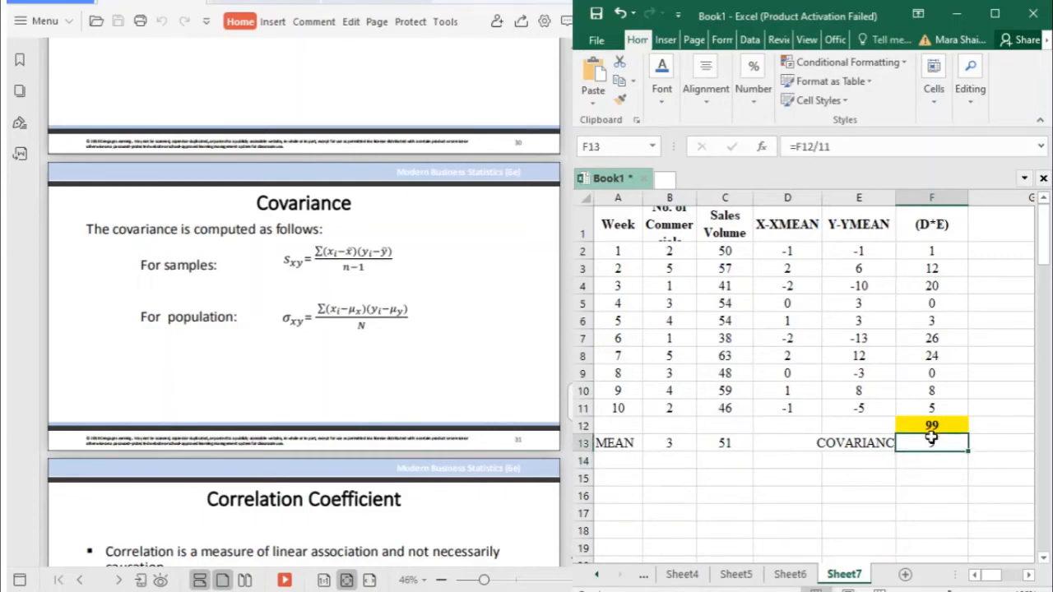
left_click(836, 150)
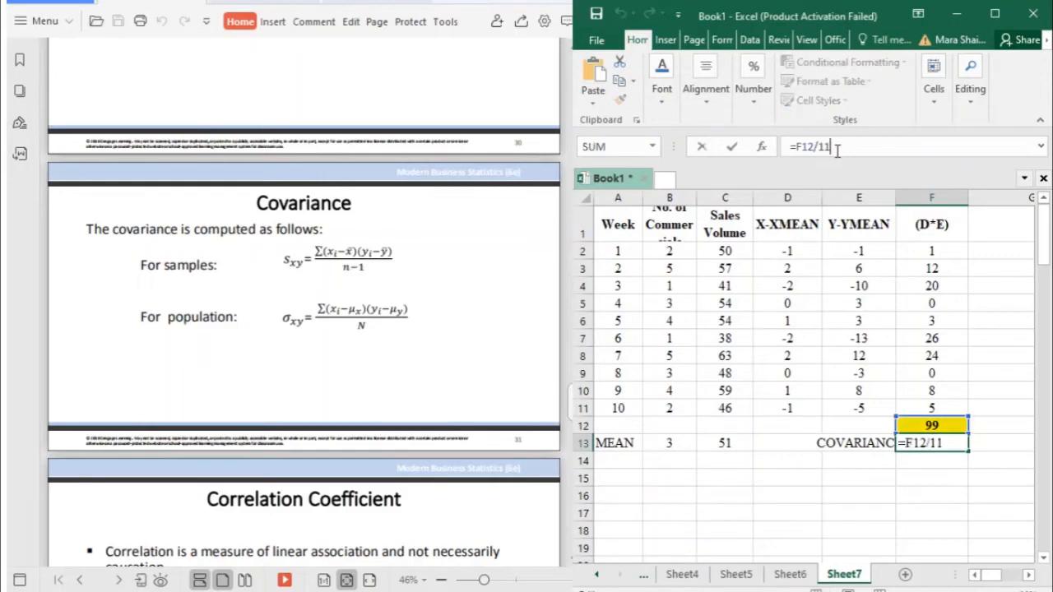
key("BackSpace")
key("BackSpace")
type("9")
key("Return")
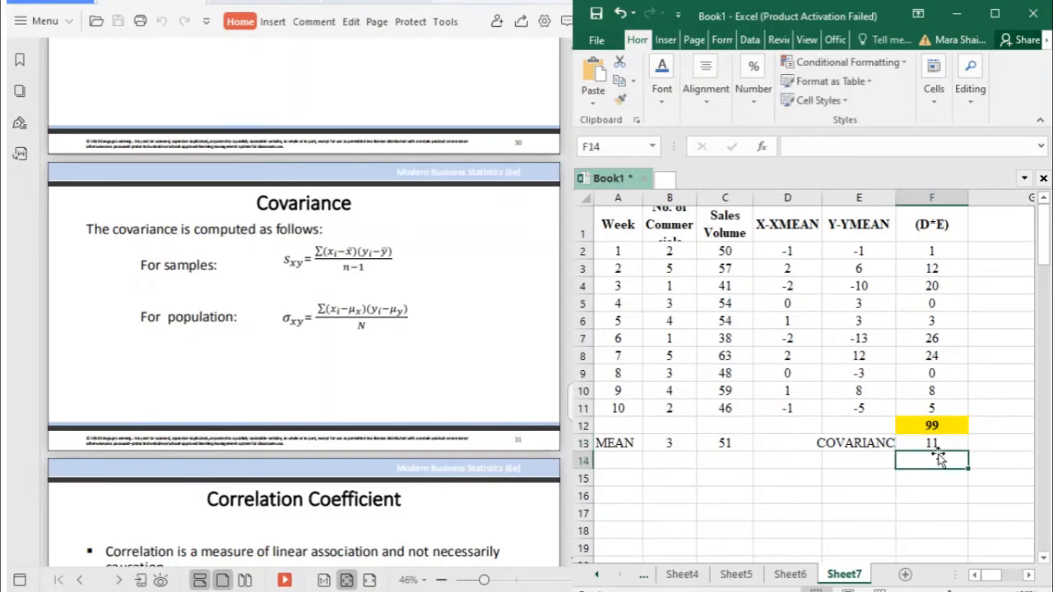
Right-align the COVARIANCE label in E13 and make both the label and the result in F13 bold.
left_click(868, 445)
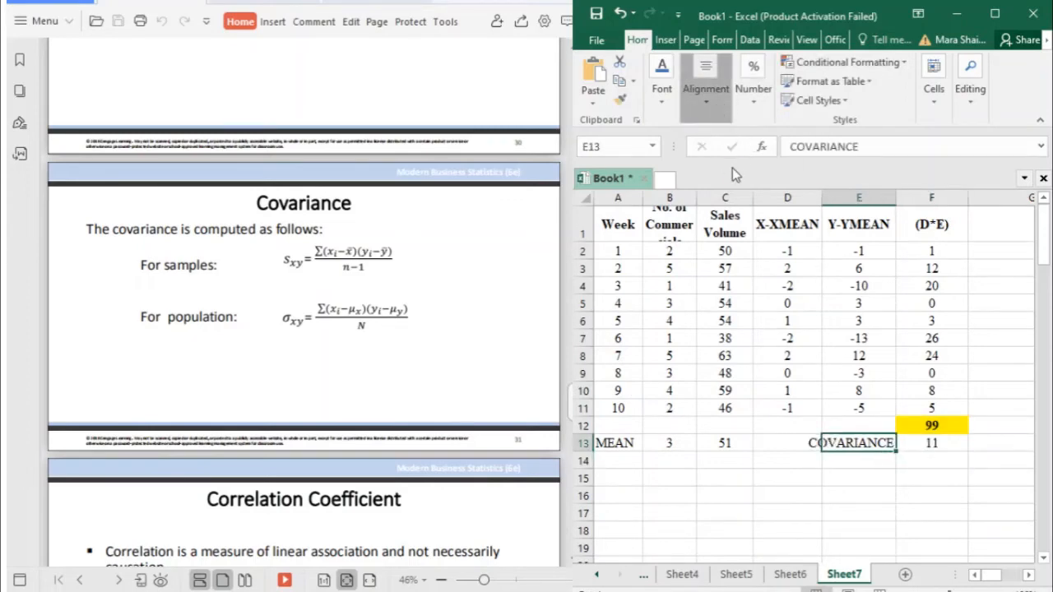
left_click(932, 452)
left_click_drag(934, 441, 834, 437)
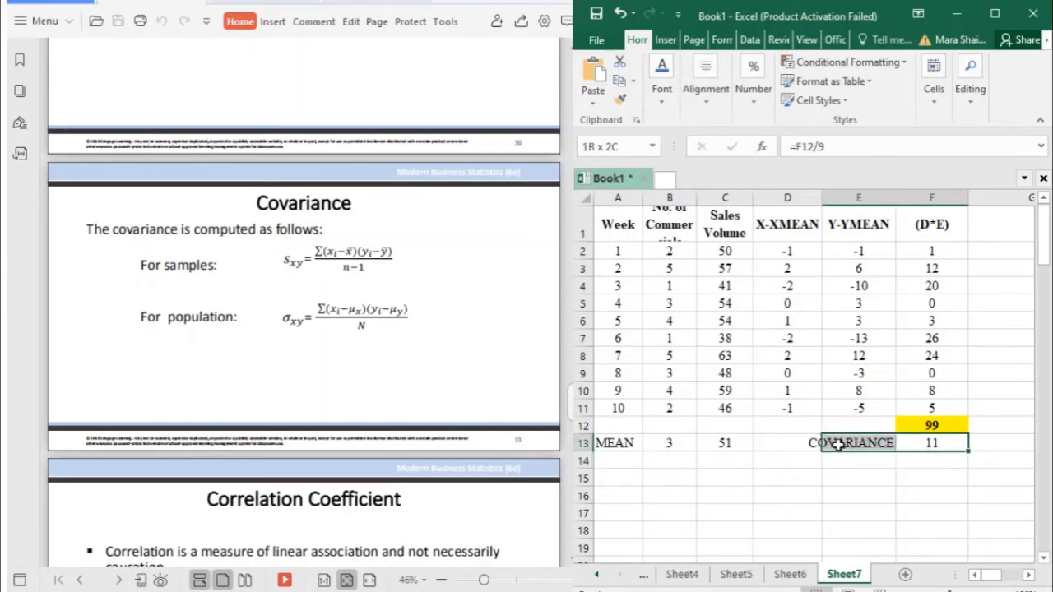
left_click(917, 477)
left_click(916, 447)
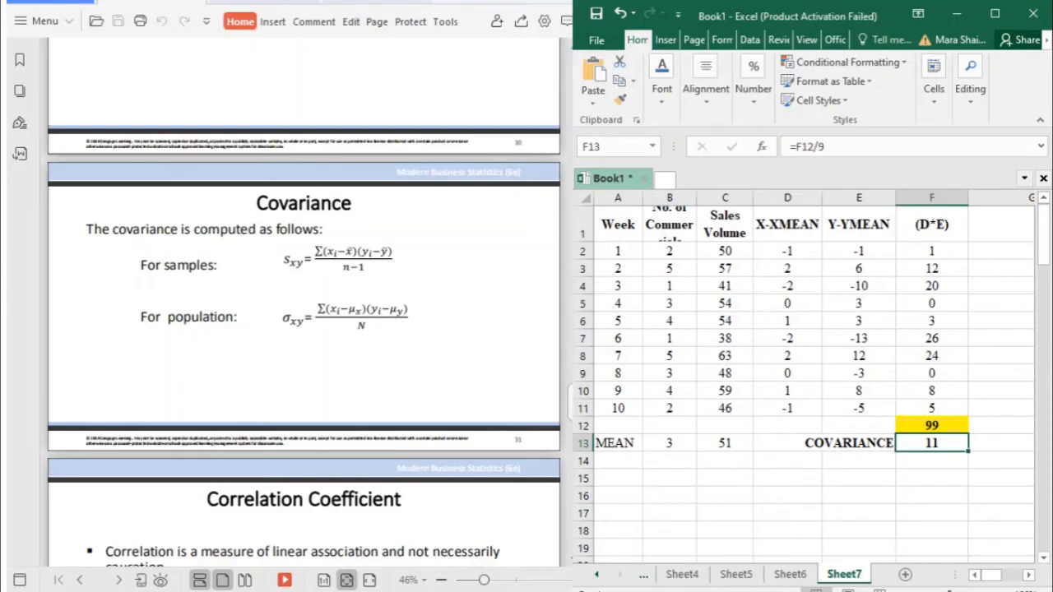
Review the covariance meaning and formula slides and the correlation-versus-causation slide, relating them to the week 2 commercials and sales in the worksheet.
left_click(324, 303)
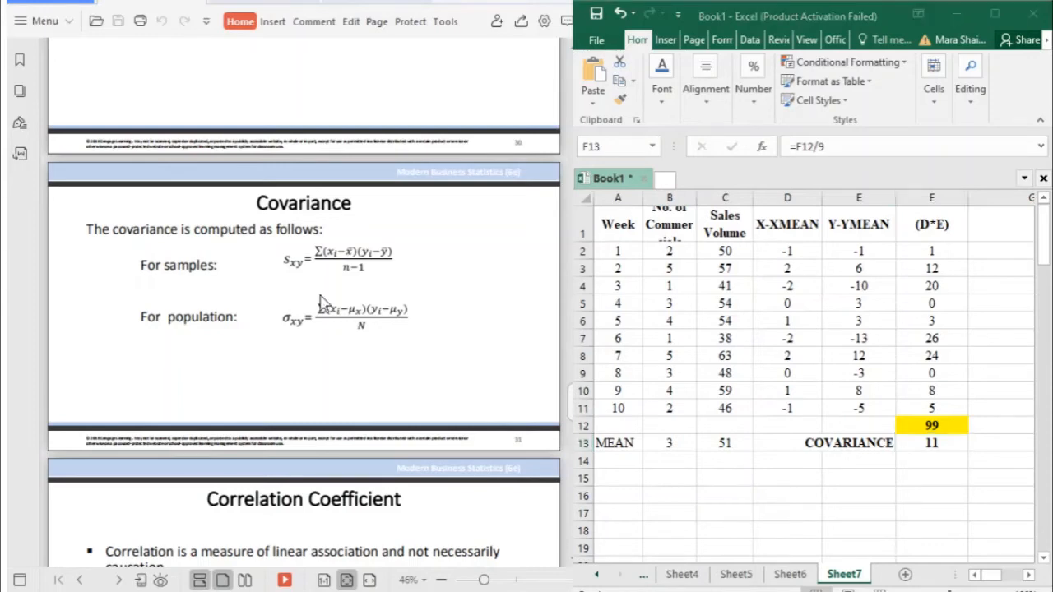
scroll(324, 303, "up", 3)
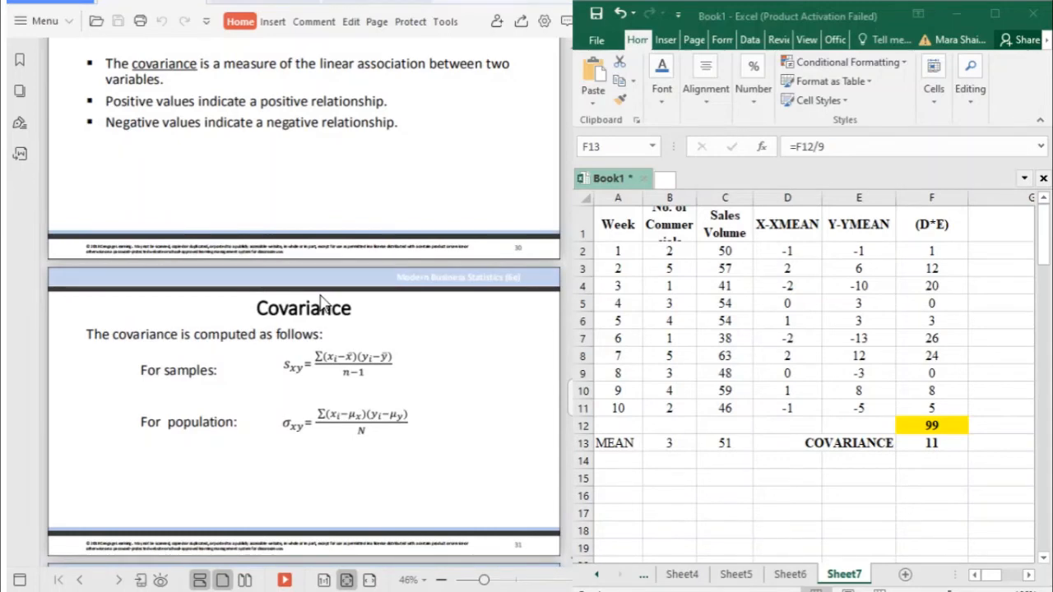
scroll(342, 295, "down", 3)
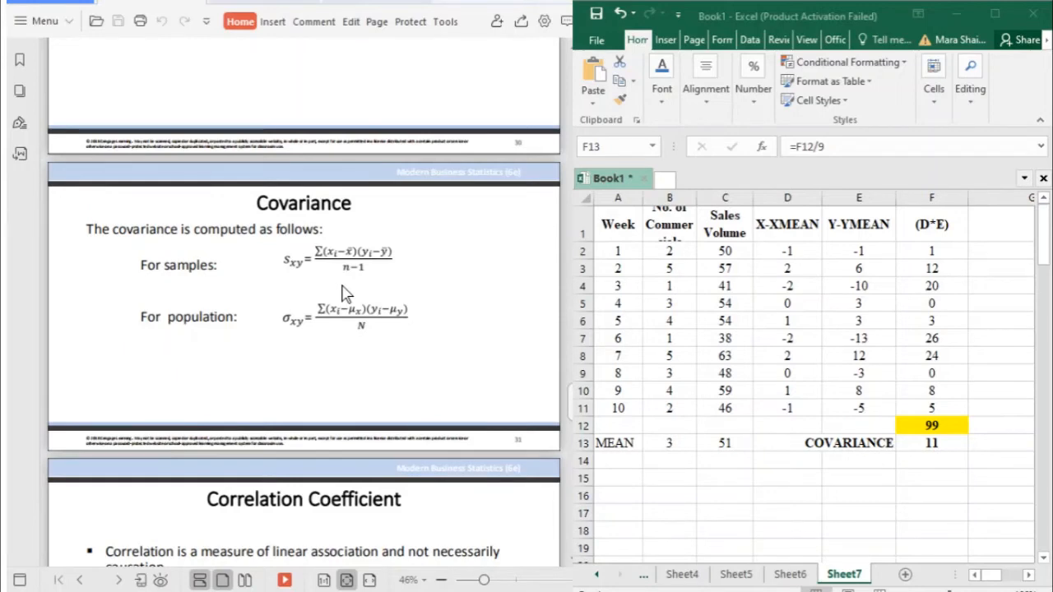
scroll(216, 263, "down", 2)
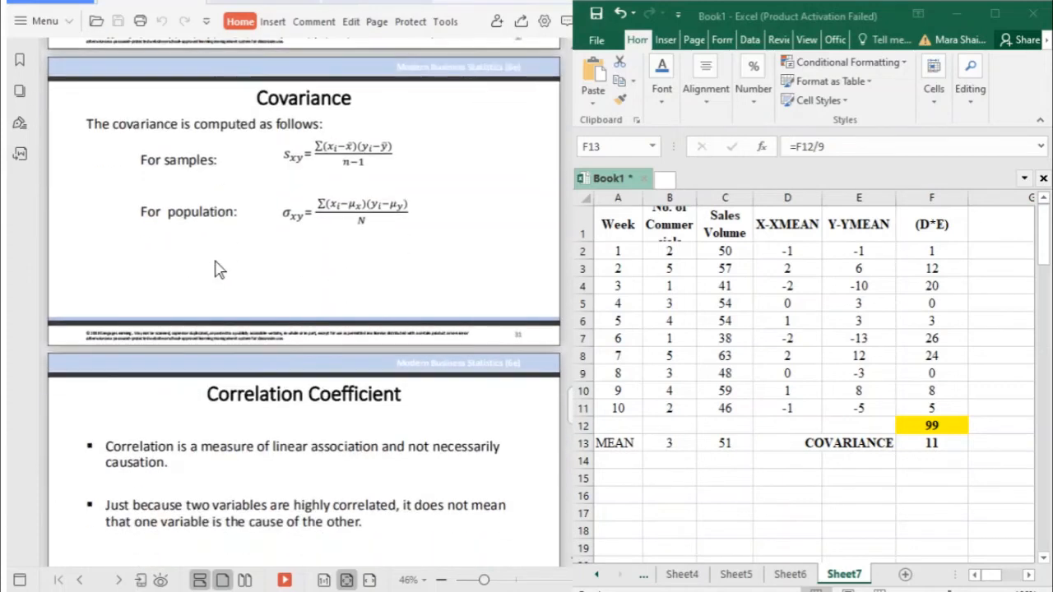
scroll(215, 269, "down", 3)
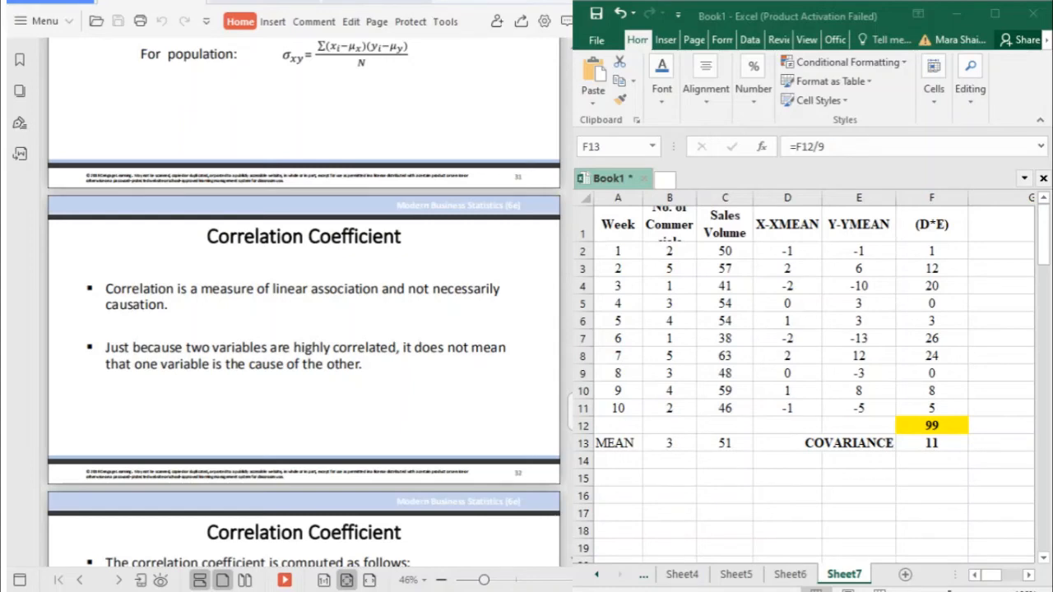
left_click(681, 286)
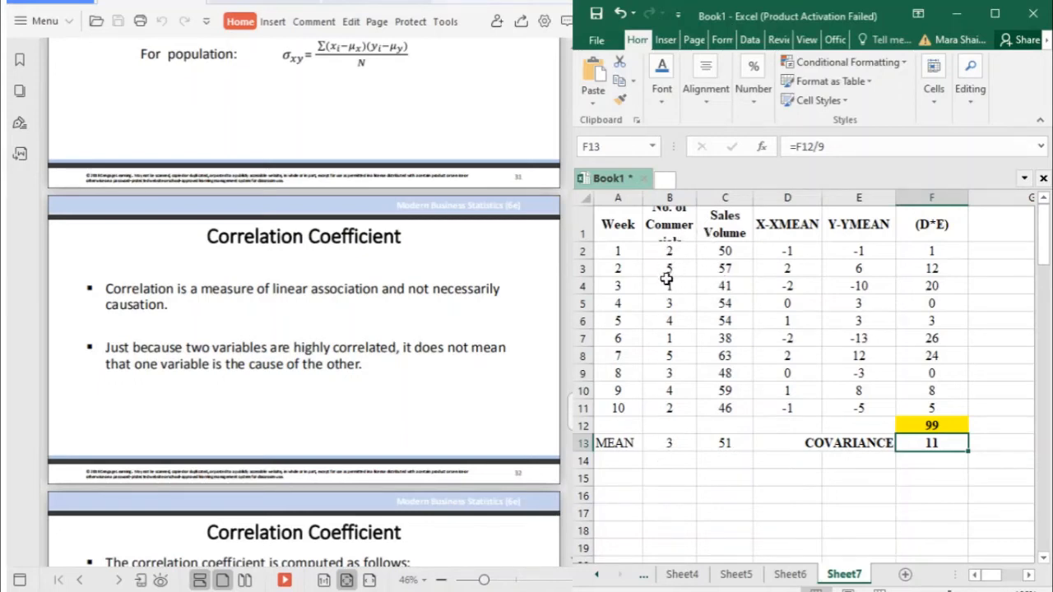
left_click(668, 268)
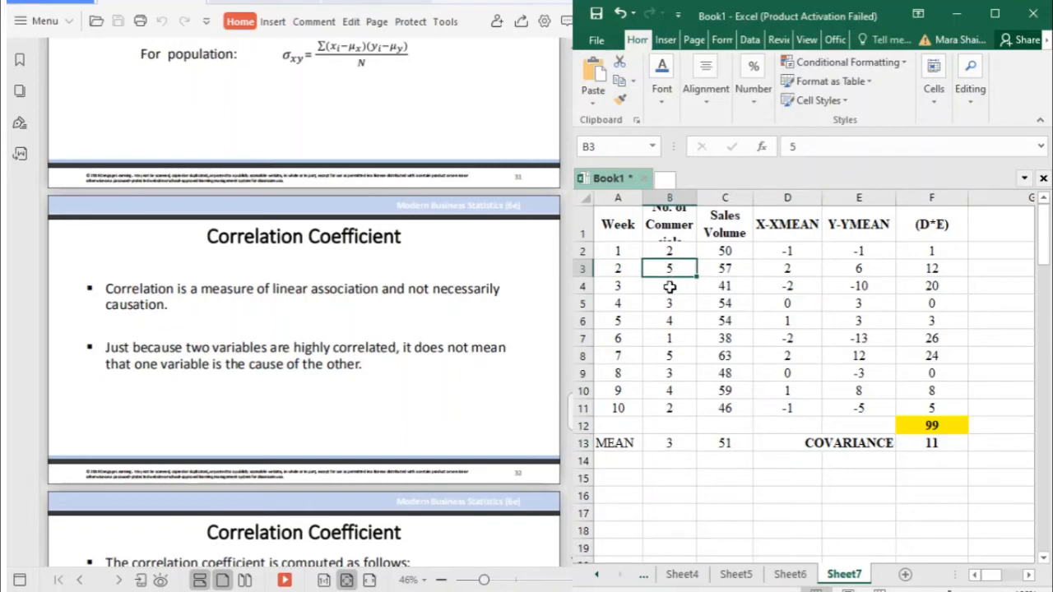
left_click(713, 269)
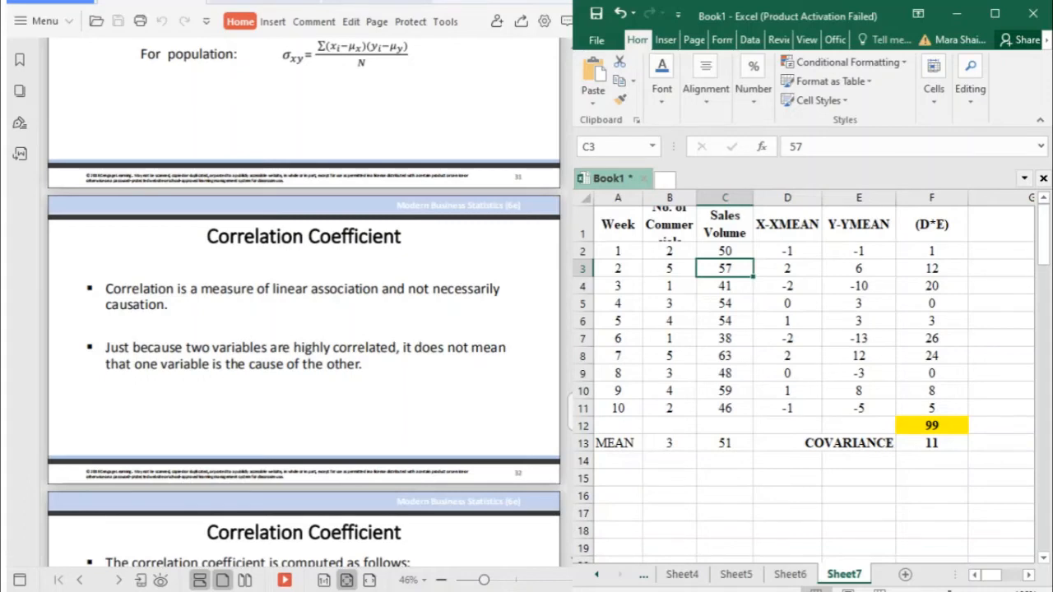
scroll(804, 382, "down", 2)
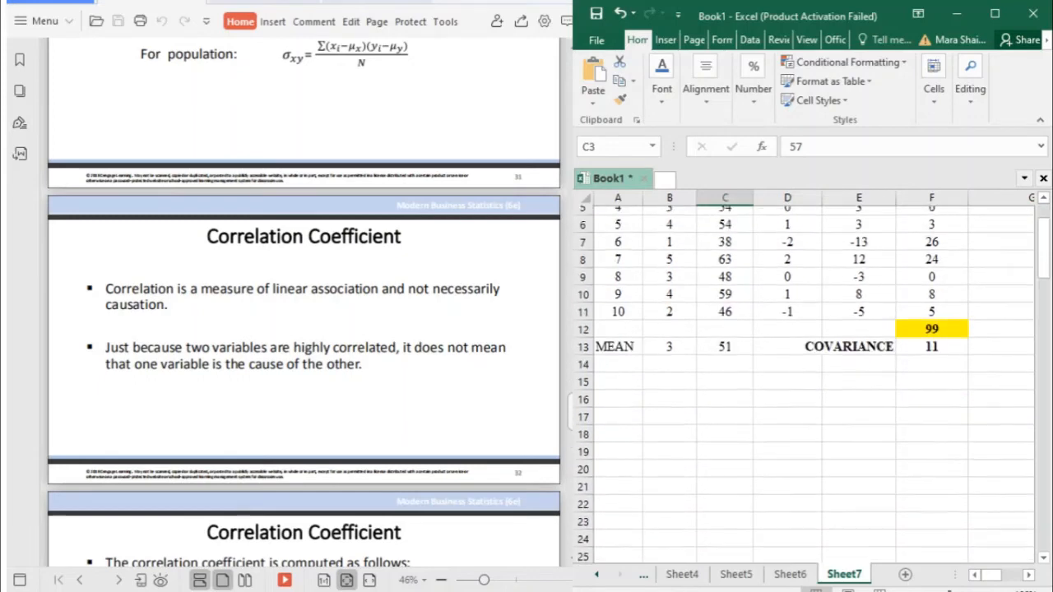
scroll(803, 383, "up", 2)
Examine the slides giving the correlation coefficient formulas for samples and population and how to interpret values between -1 and +1.
left_click(254, 311)
scroll(254, 311, "down", 2)
scroll(254, 310, "down", 1)
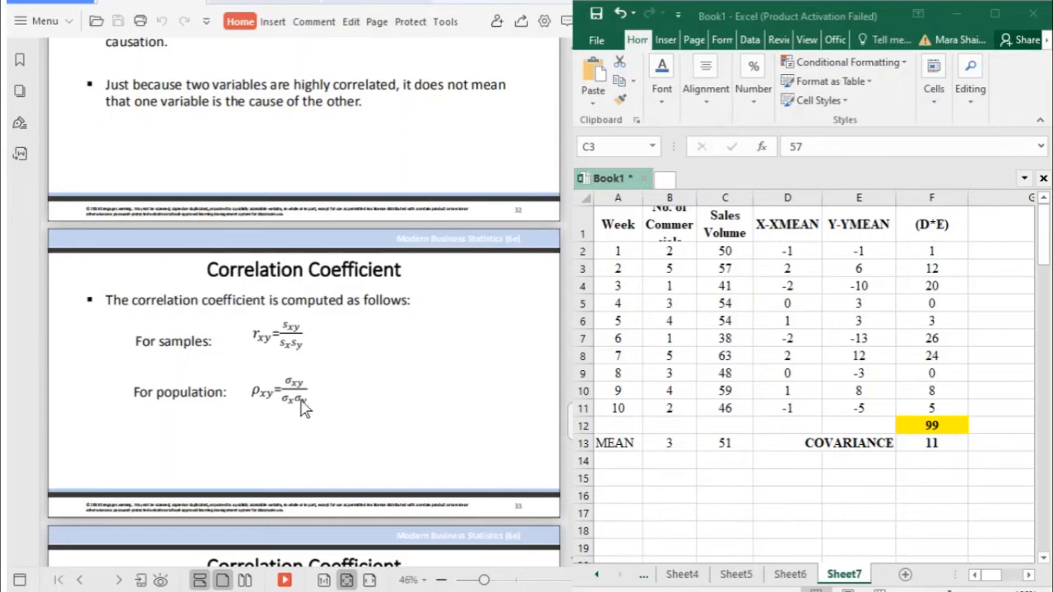
scroll(305, 403, "down", 5)
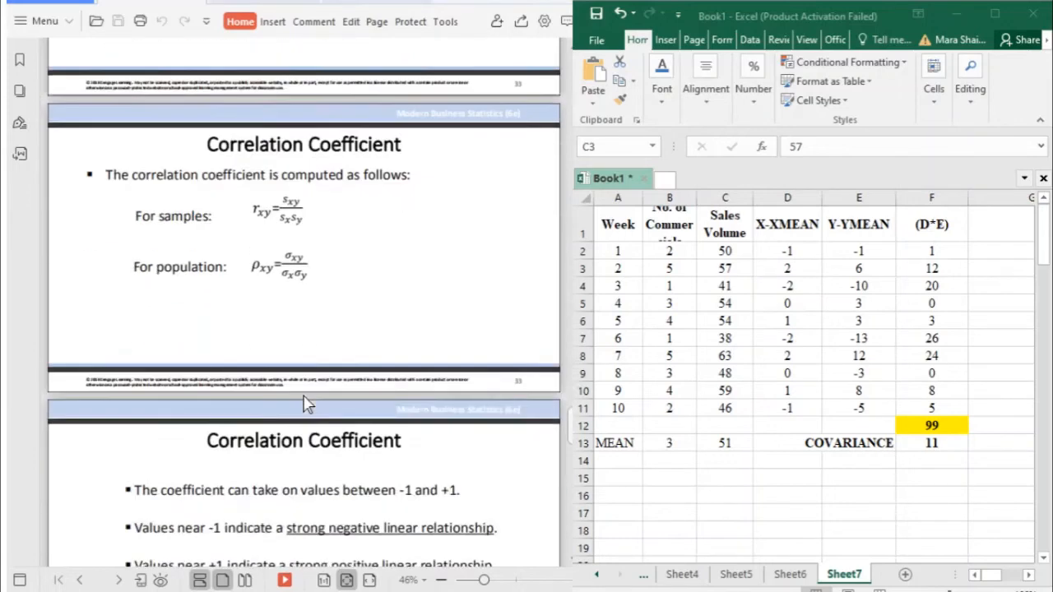
scroll(307, 399, "down", 4)
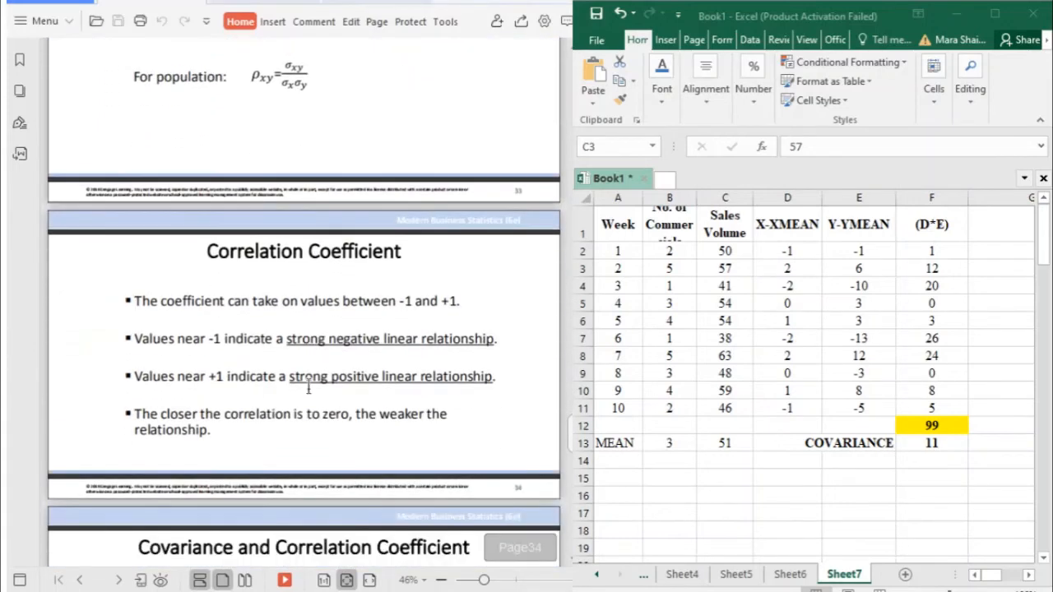
scroll(308, 391, "down", 1)
scroll(308, 397, "up", 1)
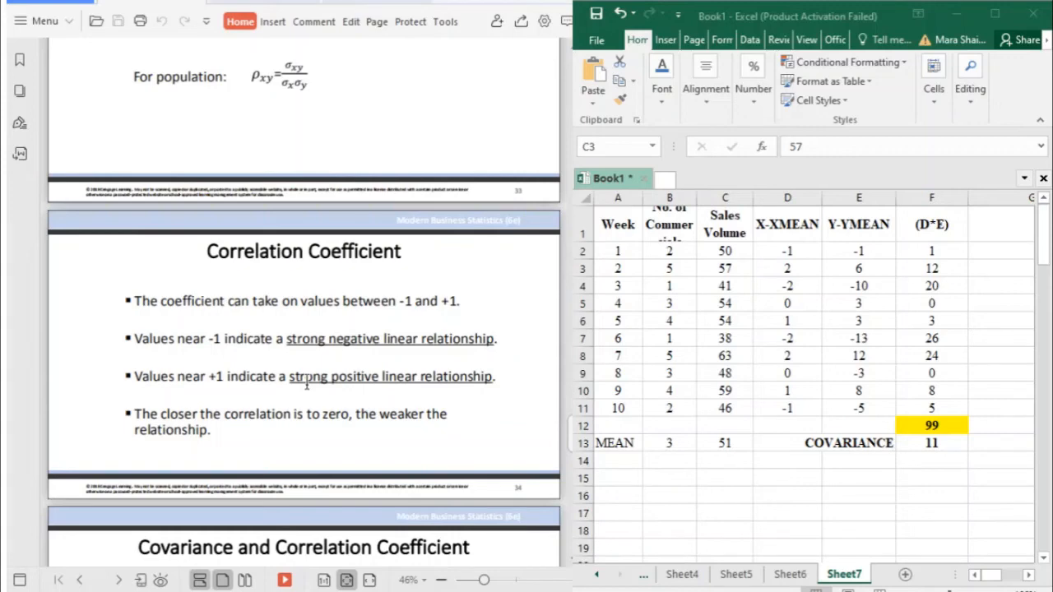
scroll(301, 362, "down", 2)
scroll(301, 364, "up", 1)
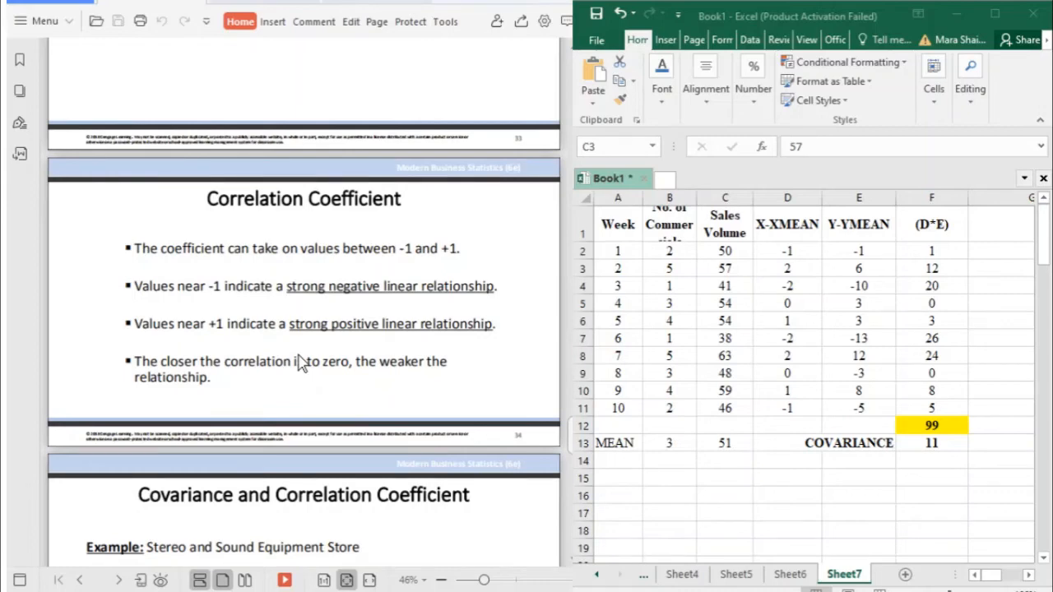
Examine the Stereo and Sound Equipment Store example slides, from the problem statement and data table to the worked covariance calculation.
scroll(301, 364, "down", 7)
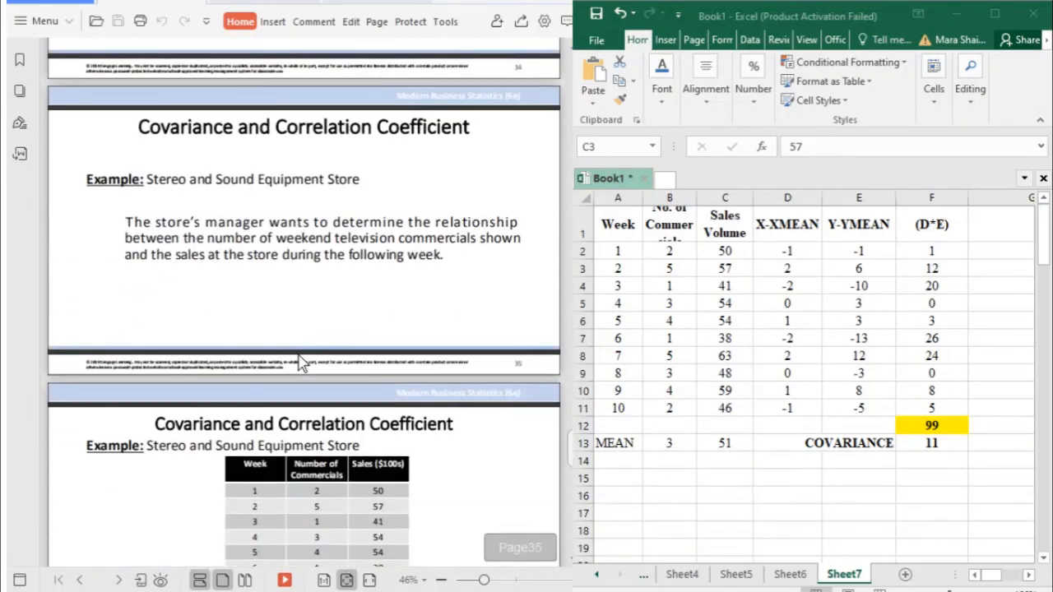
scroll(301, 362, "down", 1)
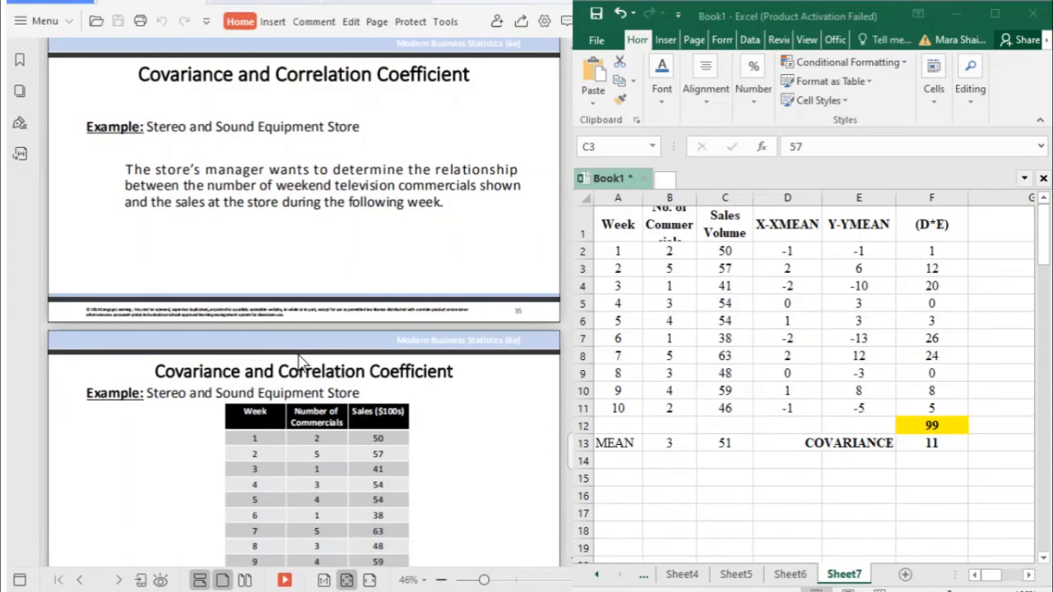
scroll(300, 362, "down", 3)
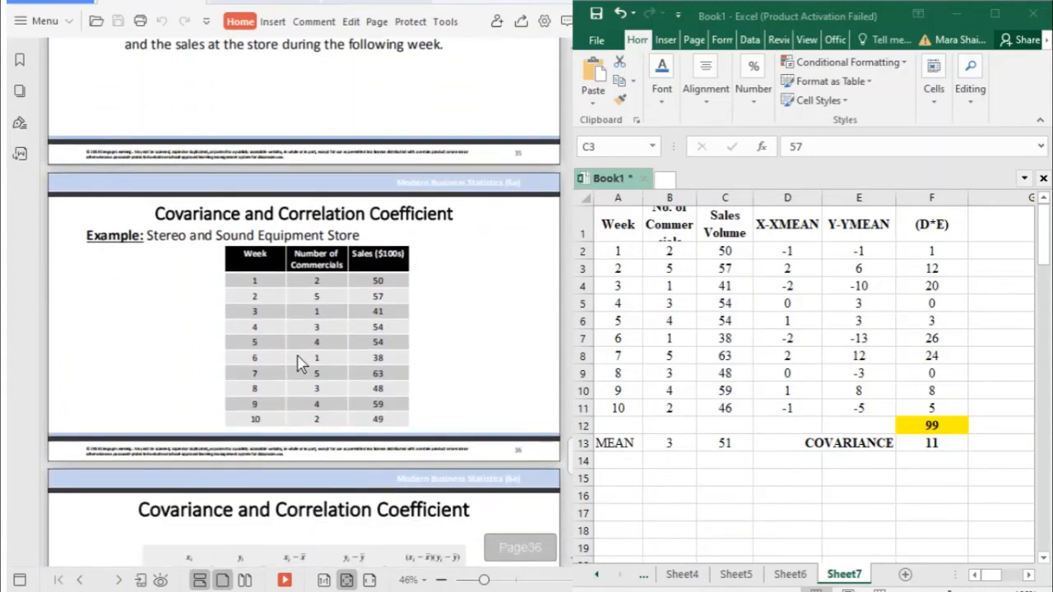
scroll(299, 364, "down", 4)
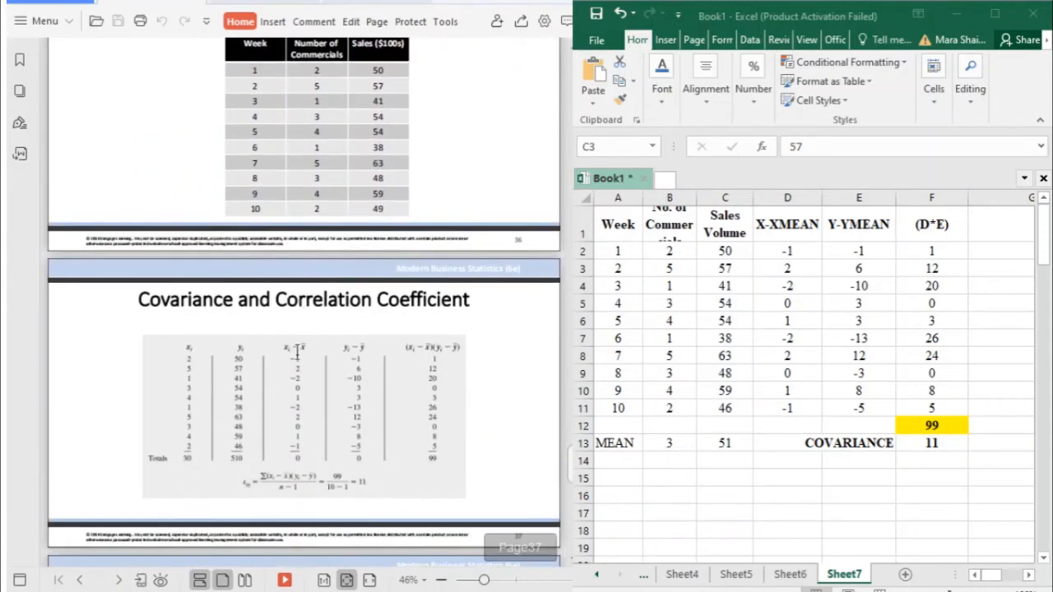
Examine the slide with the worked sample covariance and sample correlation coefficient calculations for the stereo store example.
scroll(362, 399, "down", 4)
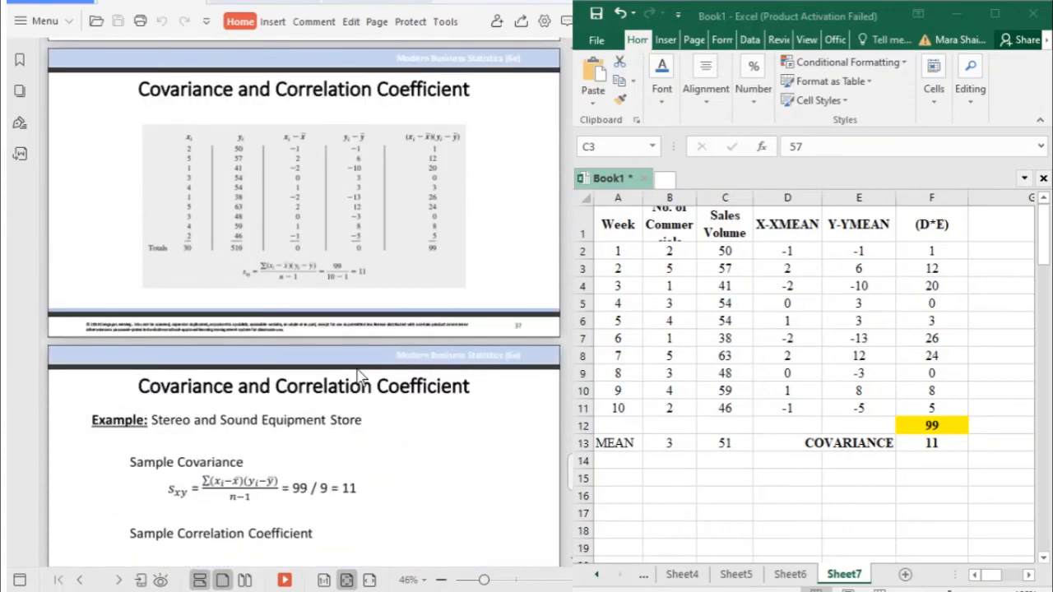
scroll(360, 377, "down", 1)
scroll(359, 377, "down", 1)
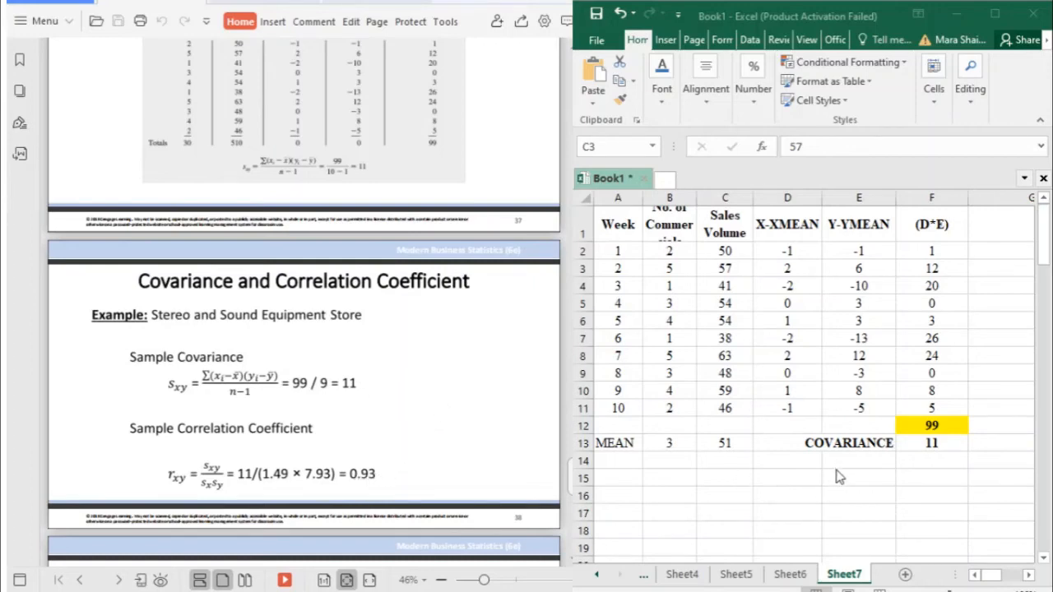
Enter the labels STDEV - X in A14 and STDEV - Y in A15, and widen column A to fit them.
left_click(788, 477)
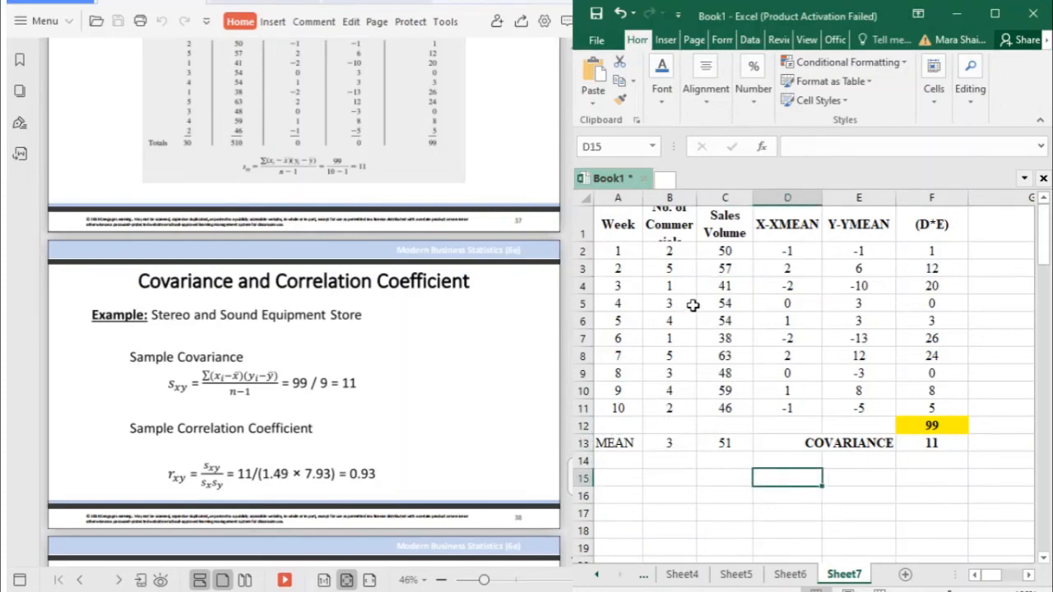
left_click(626, 475)
left_click(617, 459)
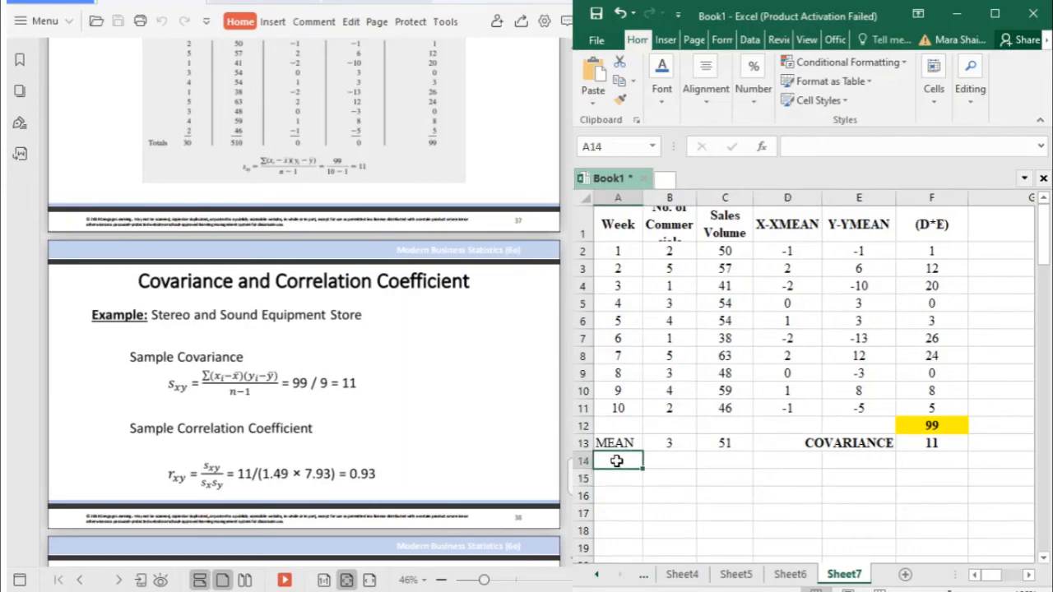
type("STDEV")
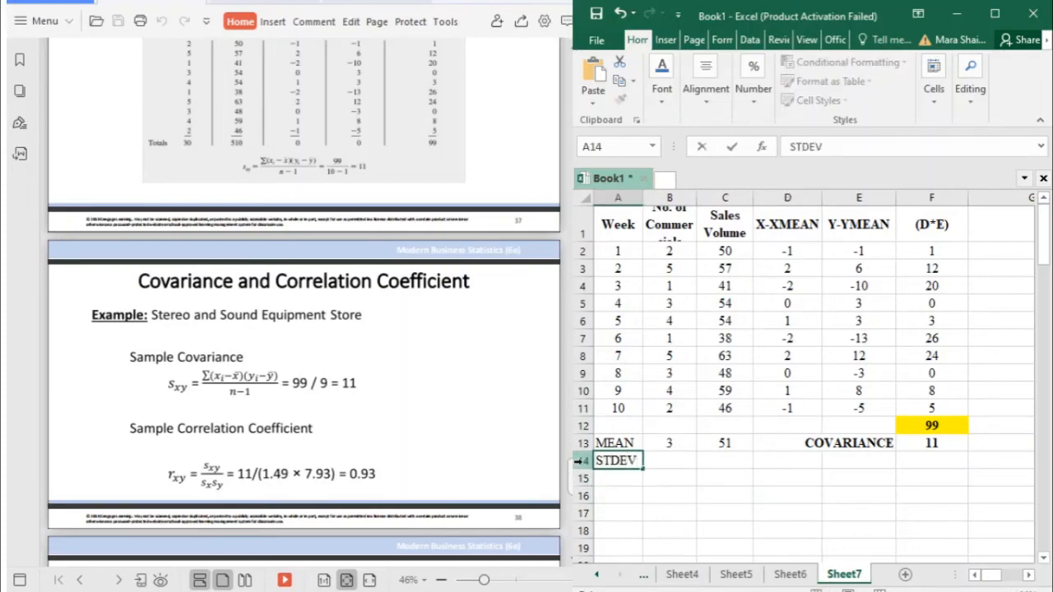
type(" - X")
key("Return")
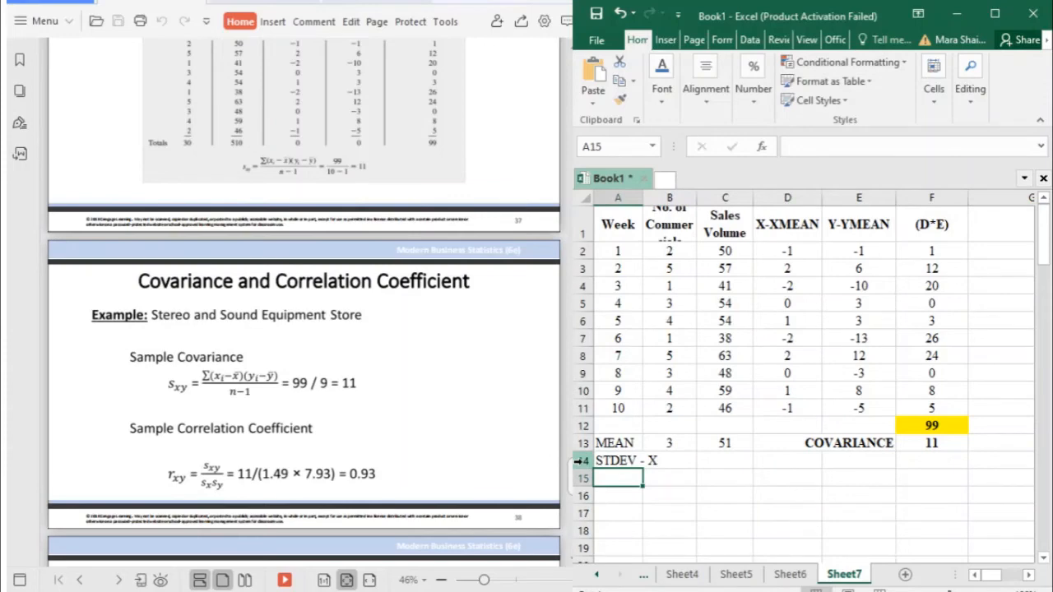
type("STDEV - ")
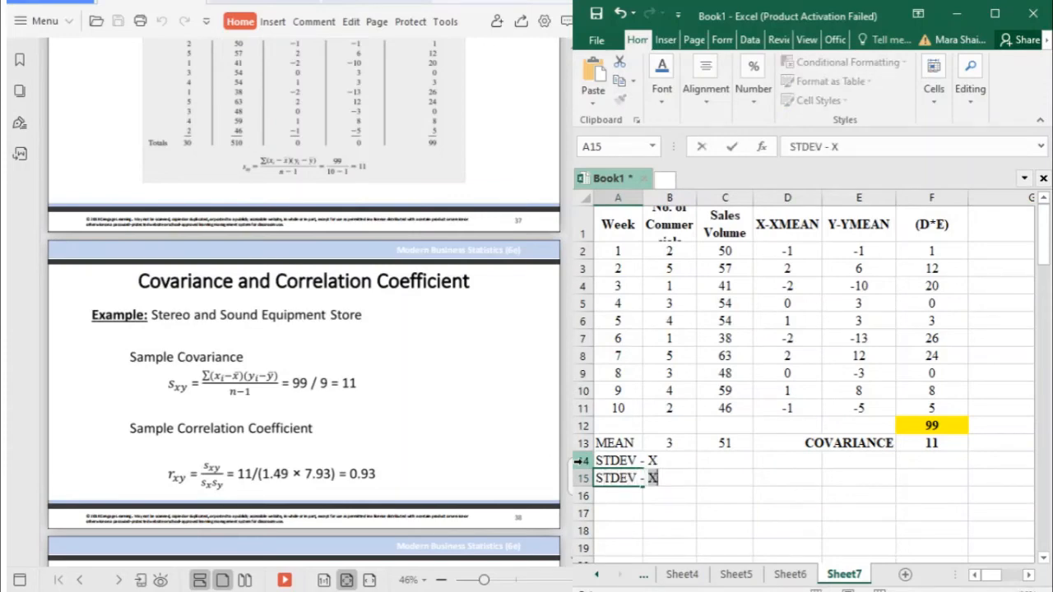
type("Y")
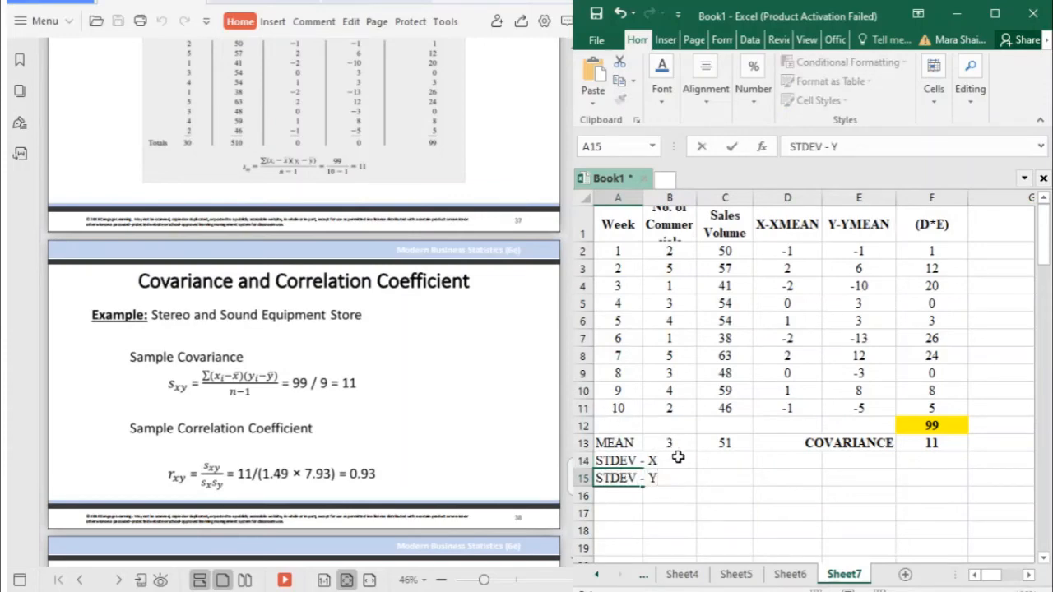
left_click(678, 458)
left_click_drag(643, 198, 674, 200)
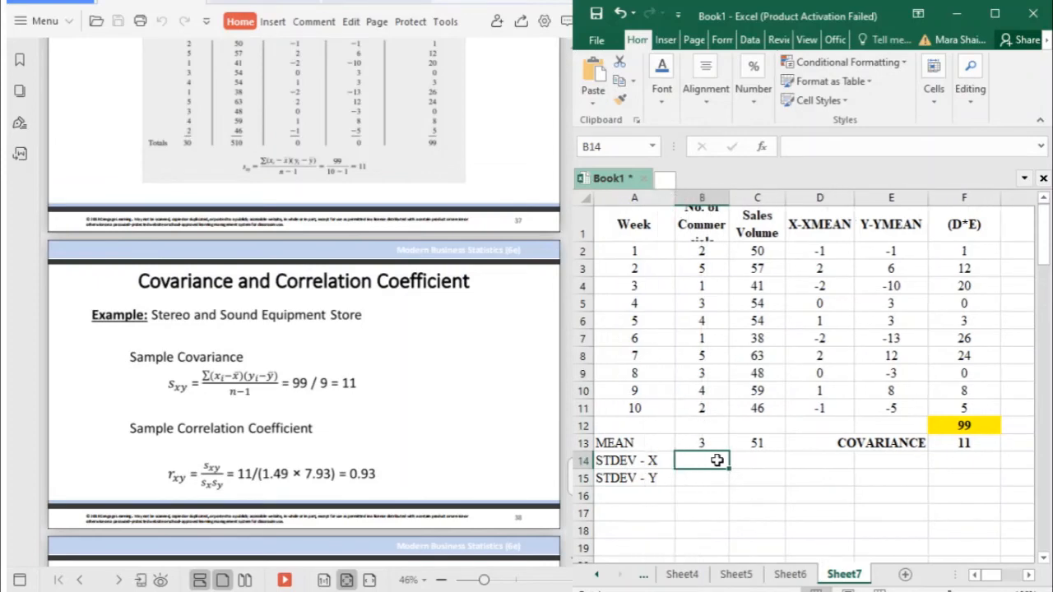
Calculate the sample standard deviations with STDEV.S, using B2:B11 in cell B14 and the sales volumes C2:C11 in cell B15.
type("=STDE")
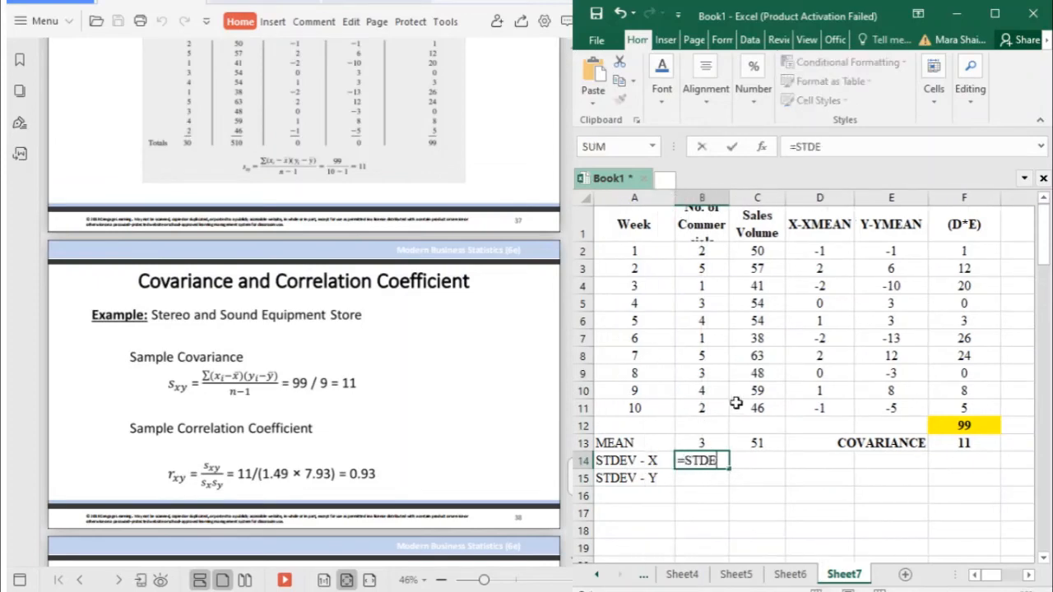
type("V.S(")
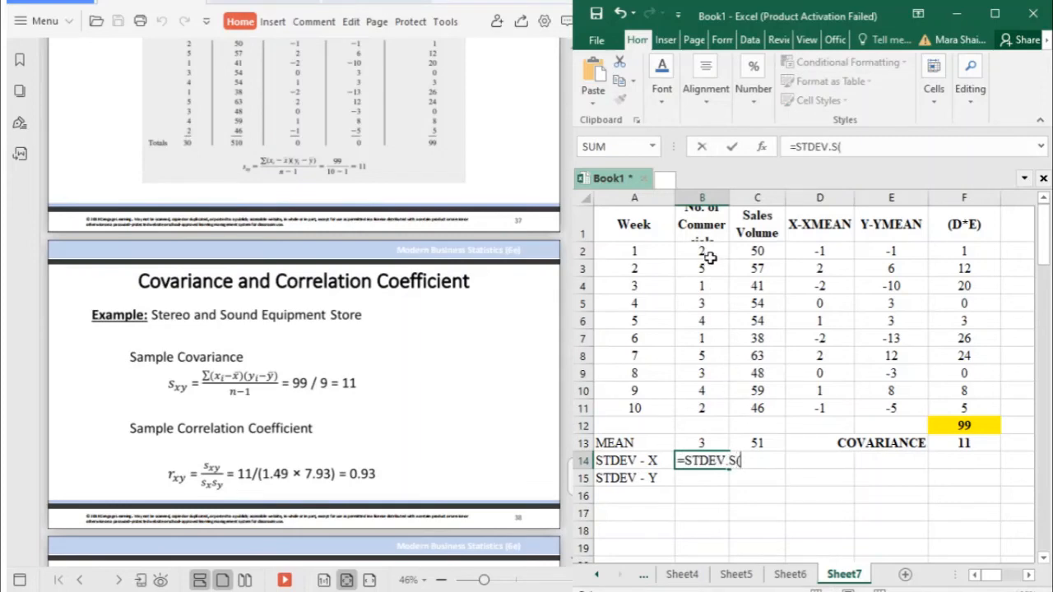
left_click_drag(703, 252, 706, 410)
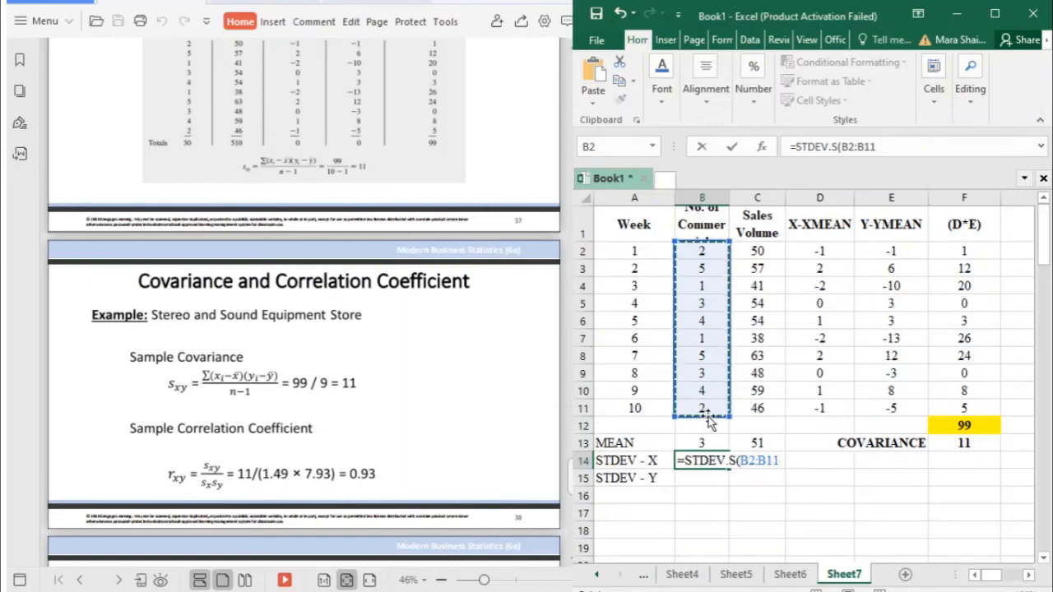
key("Return")
type("=STD")
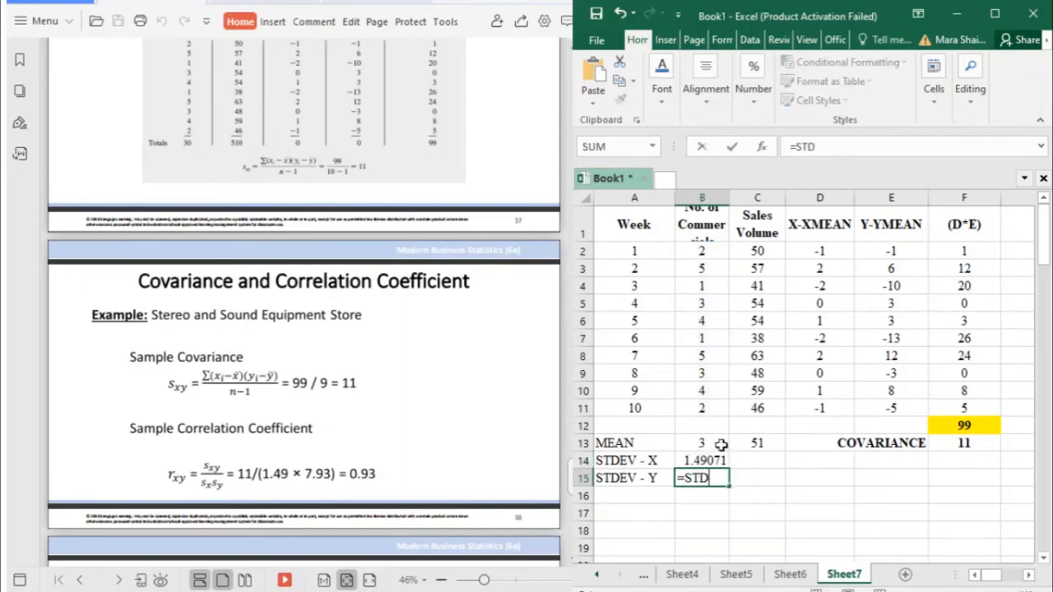
type("EV.S(")
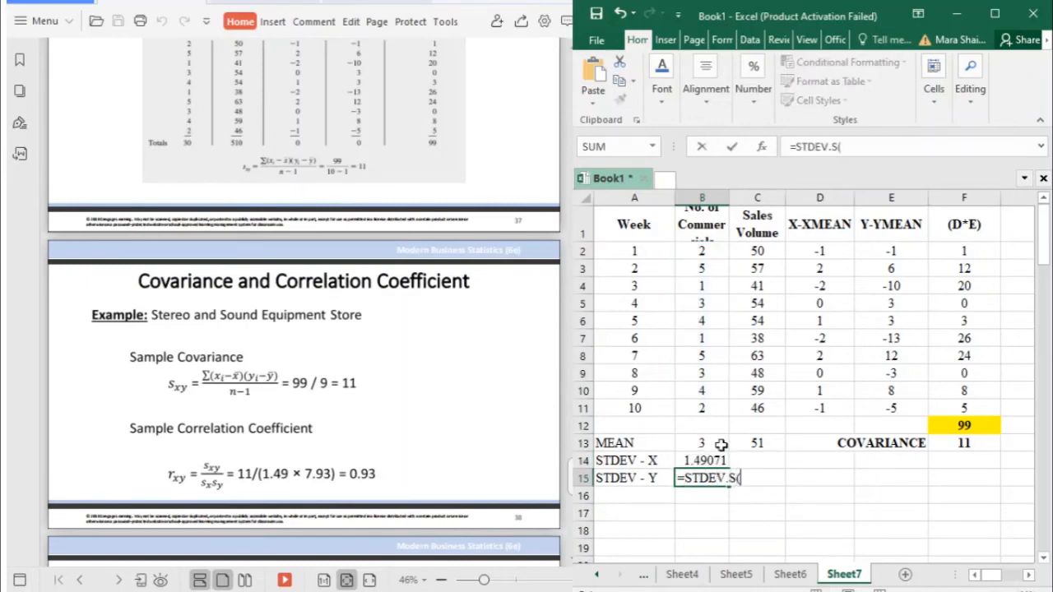
left_click_drag(757, 249, 754, 403)
key("Return")
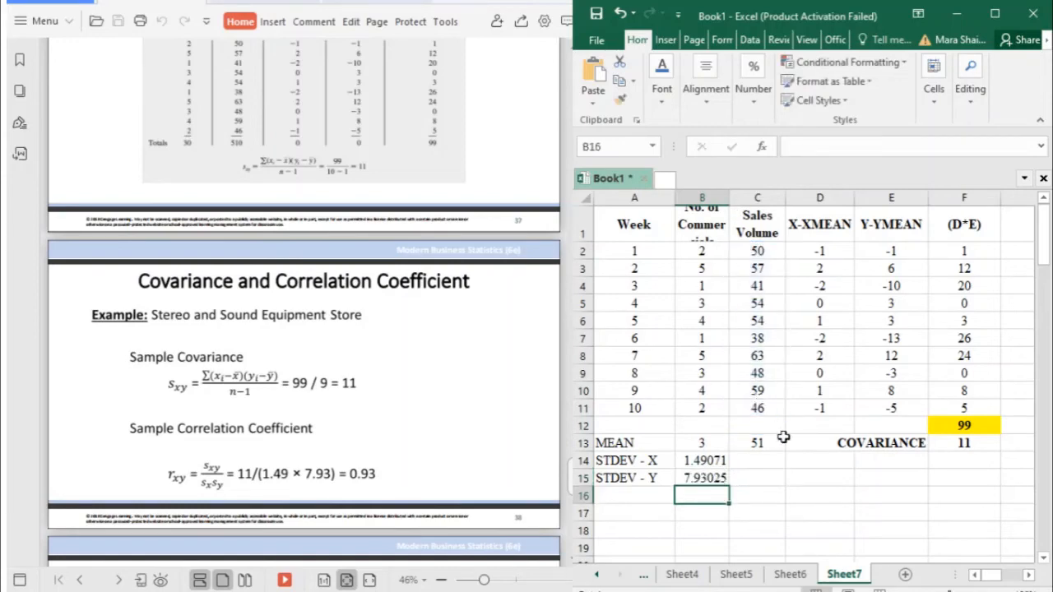
left_click(717, 463)
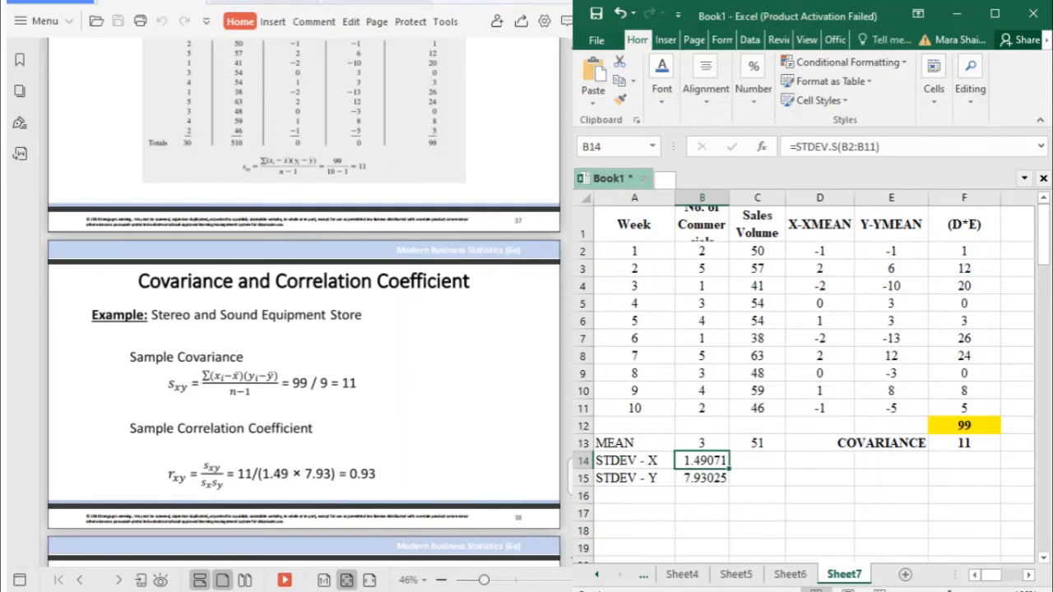
Enter the label CO.CO in E14, below the COVARIANCE label.
left_click(843, 463)
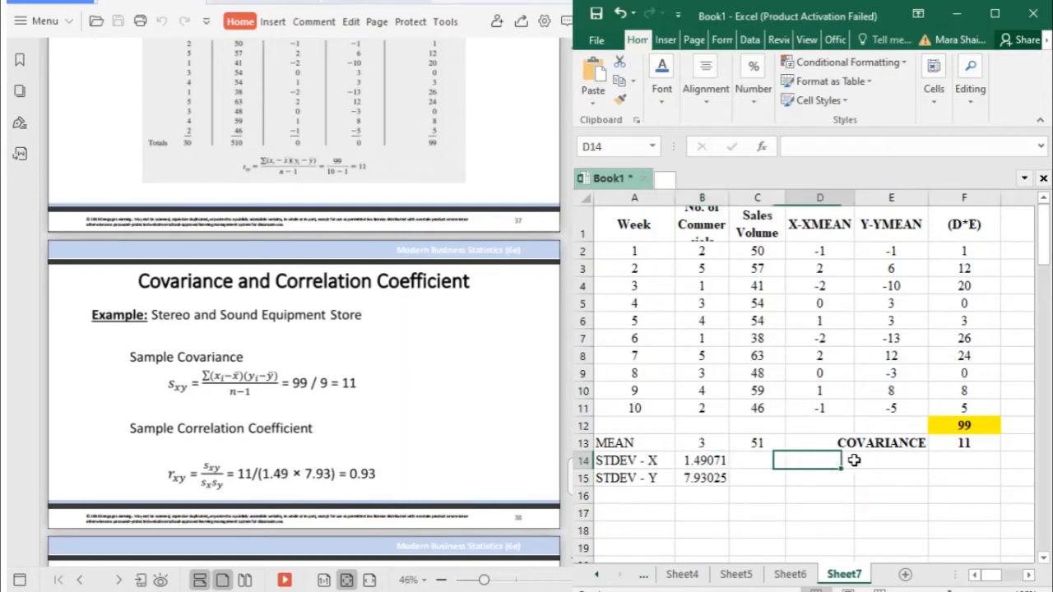
left_click(859, 461)
left_click(842, 465)
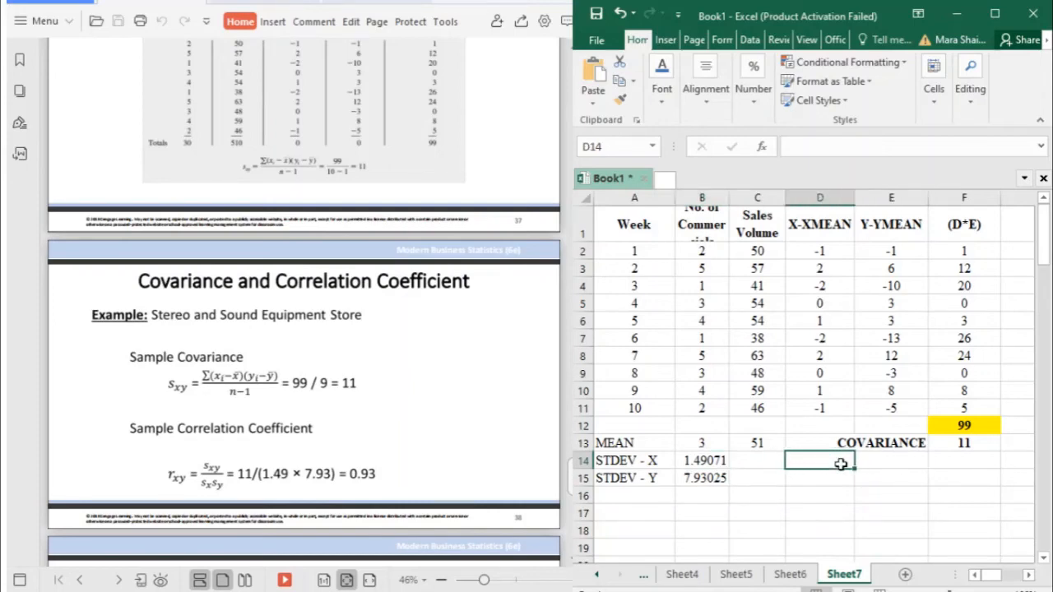
left_click(860, 465)
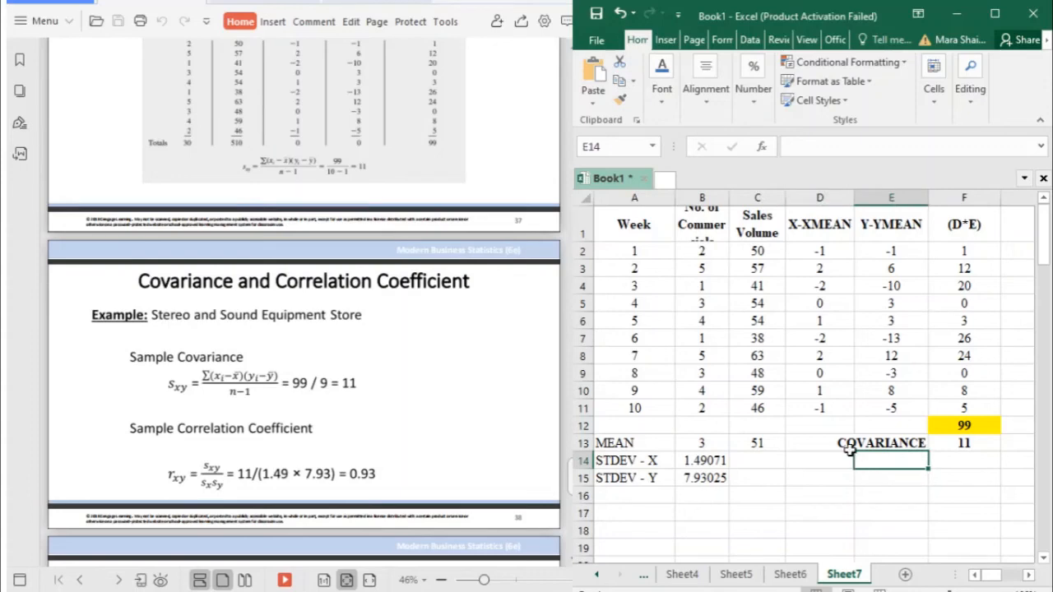
type("0")
key("BackSpace")
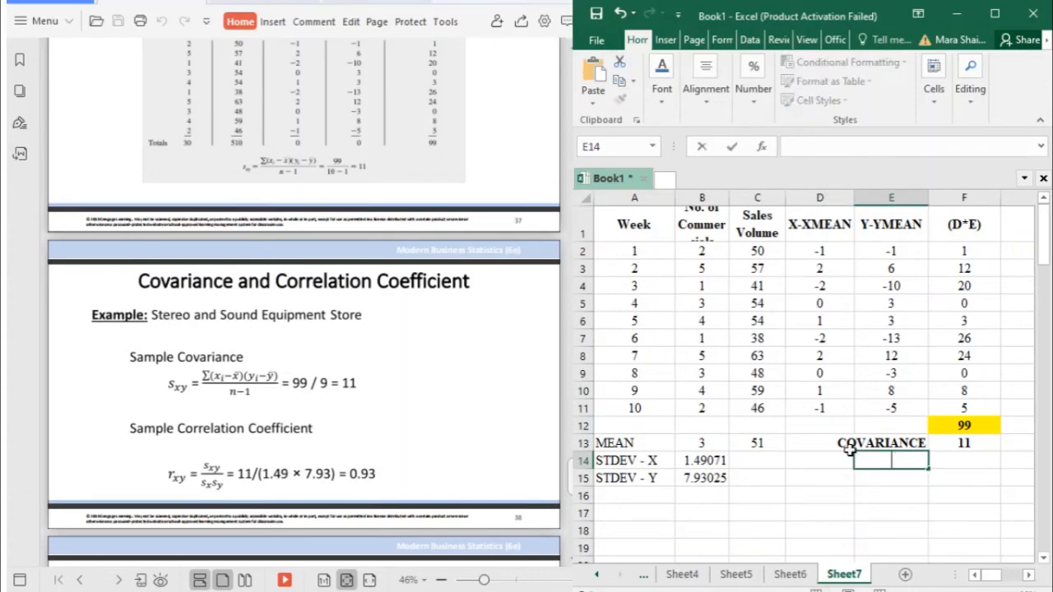
type("COC")
key("BackSpace")
type("CO")
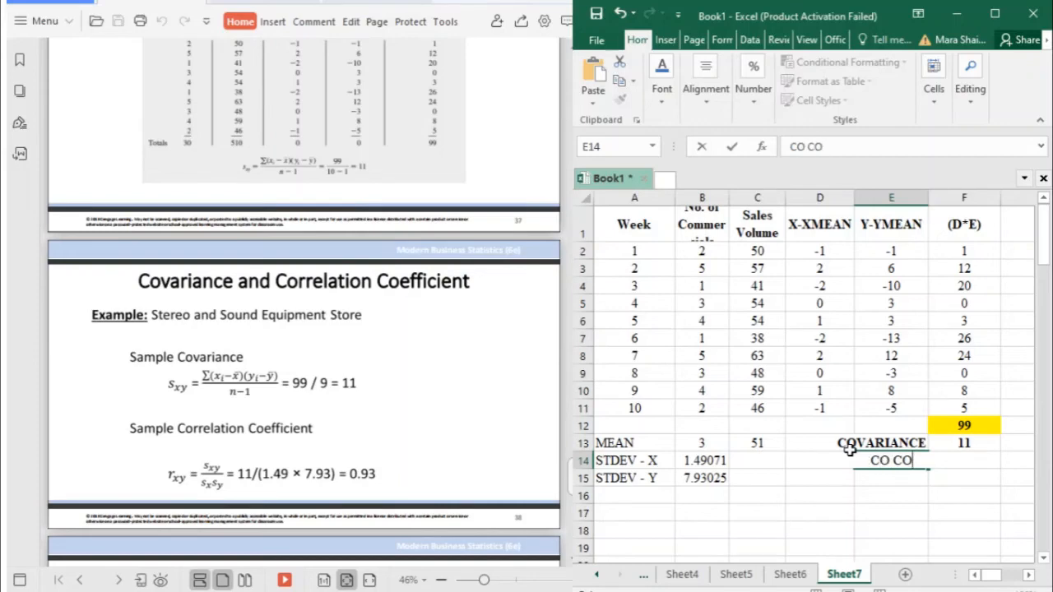
key("BackSpace")
key("BackSpace")
key("BackSpace")
type(".CO")
key("Tab")
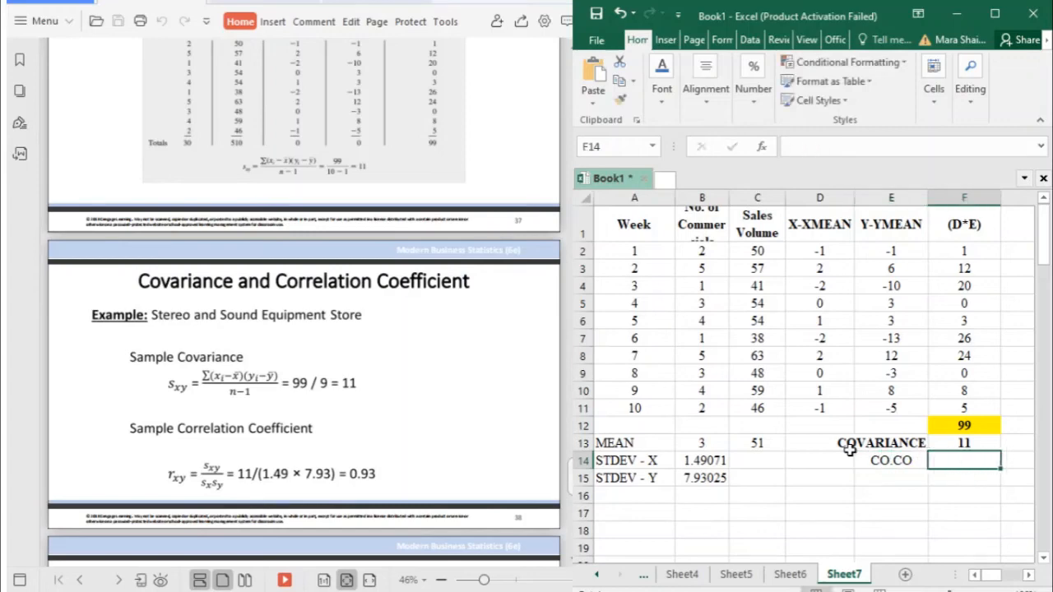
Compute the correlation coefficient in F14 with =F13/(B14*B15), and make it and its label in E14 bold.
type("=")
left_click(950, 444)
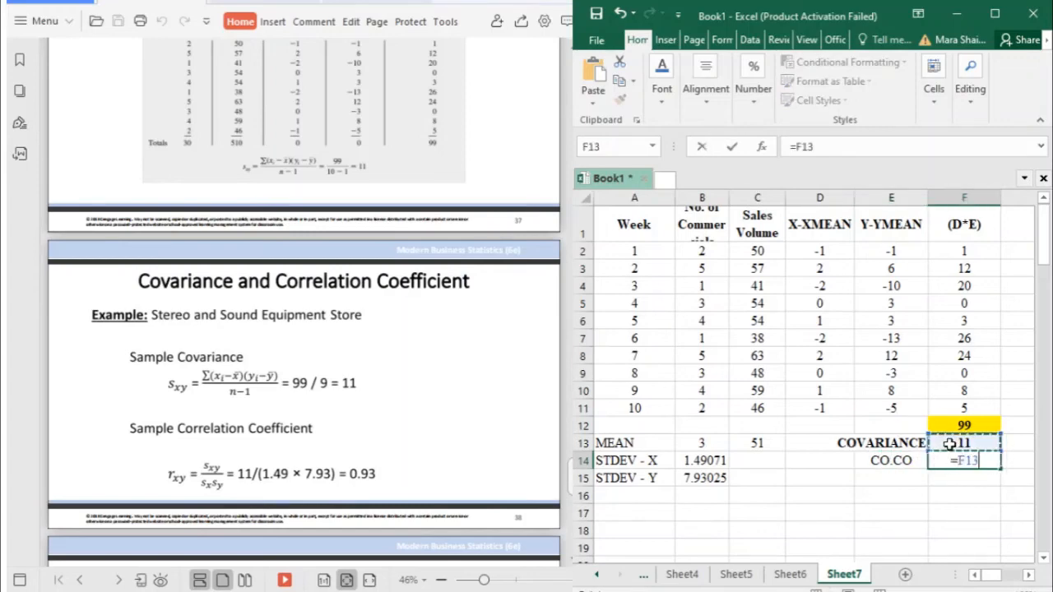
type("/")
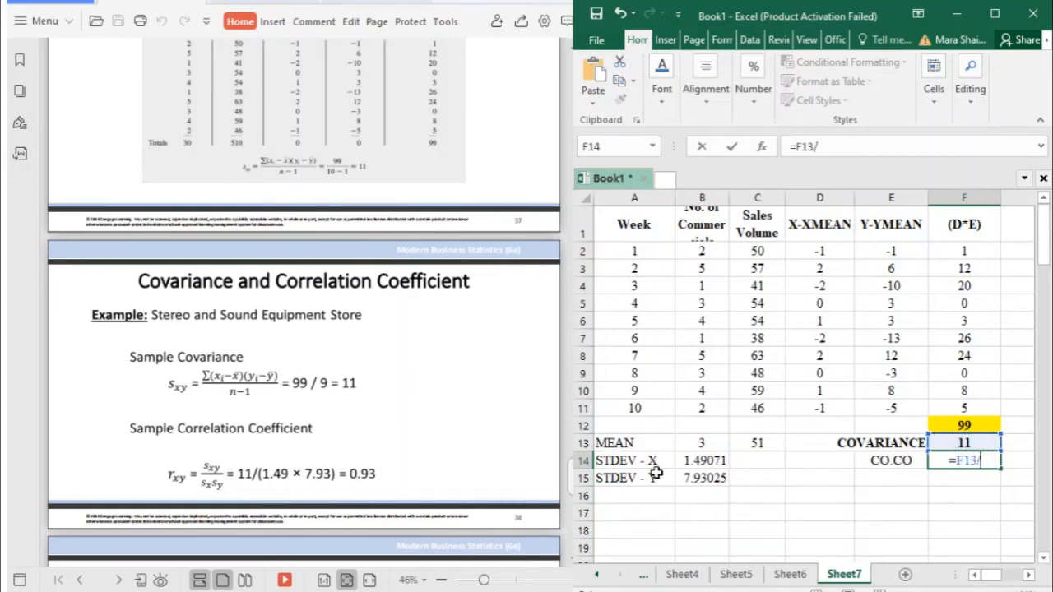
left_click(697, 462)
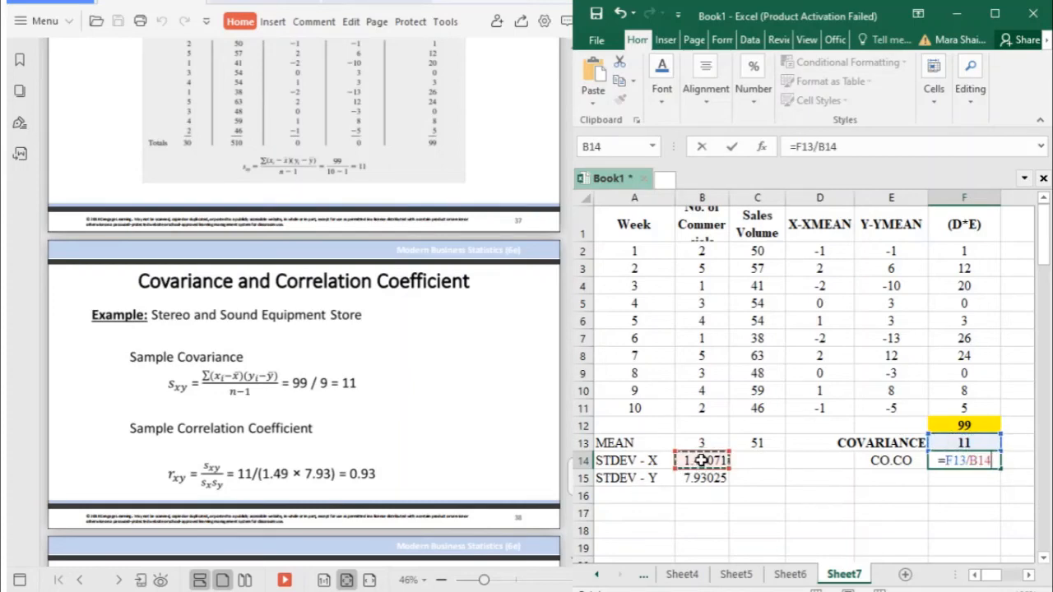
left_click(816, 146)
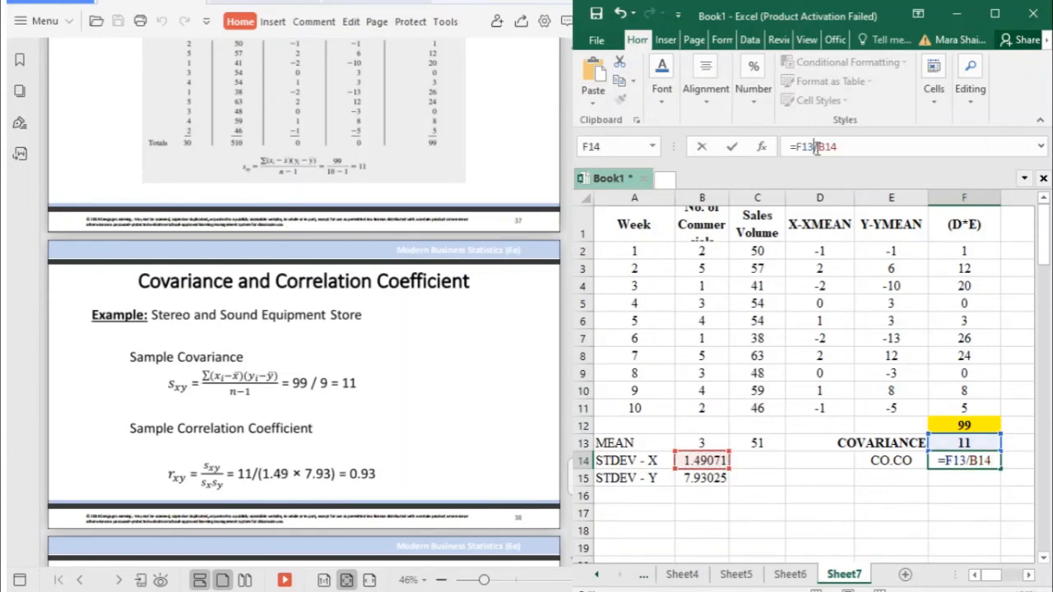
type("(B14")
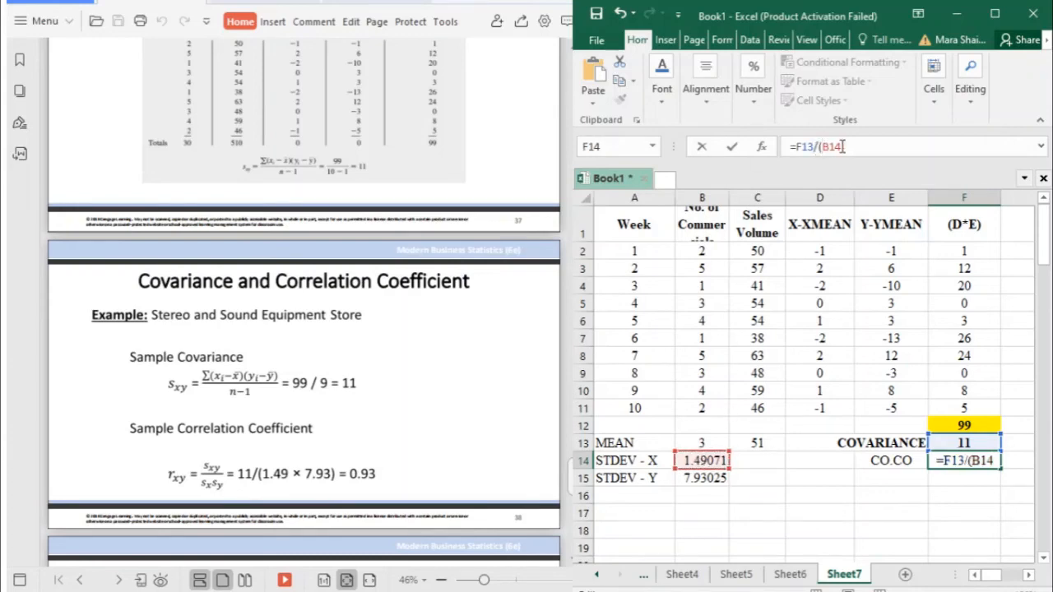
type("*")
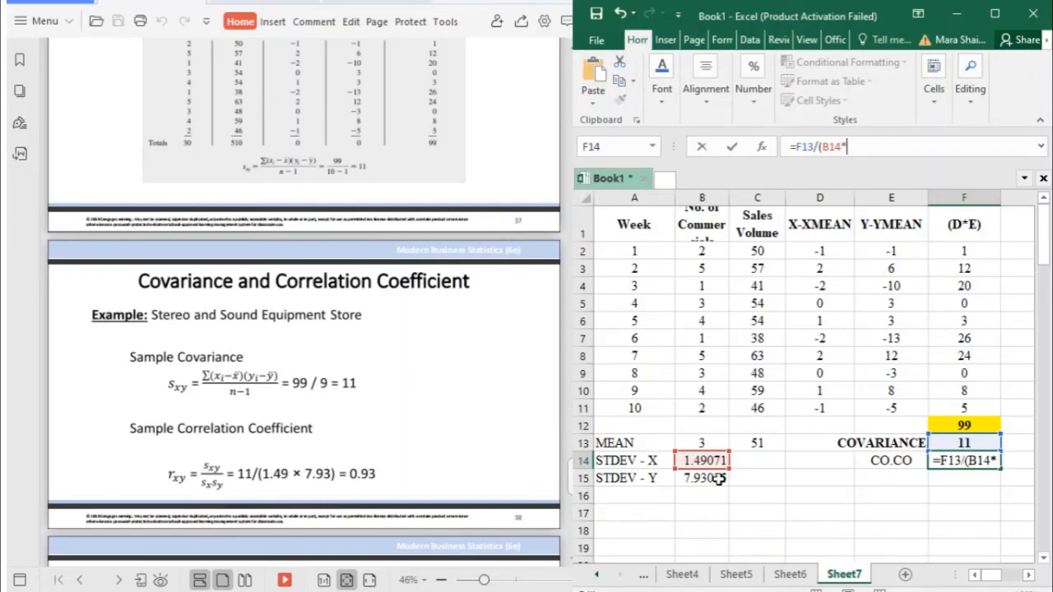
left_click(716, 477)
key("Return")
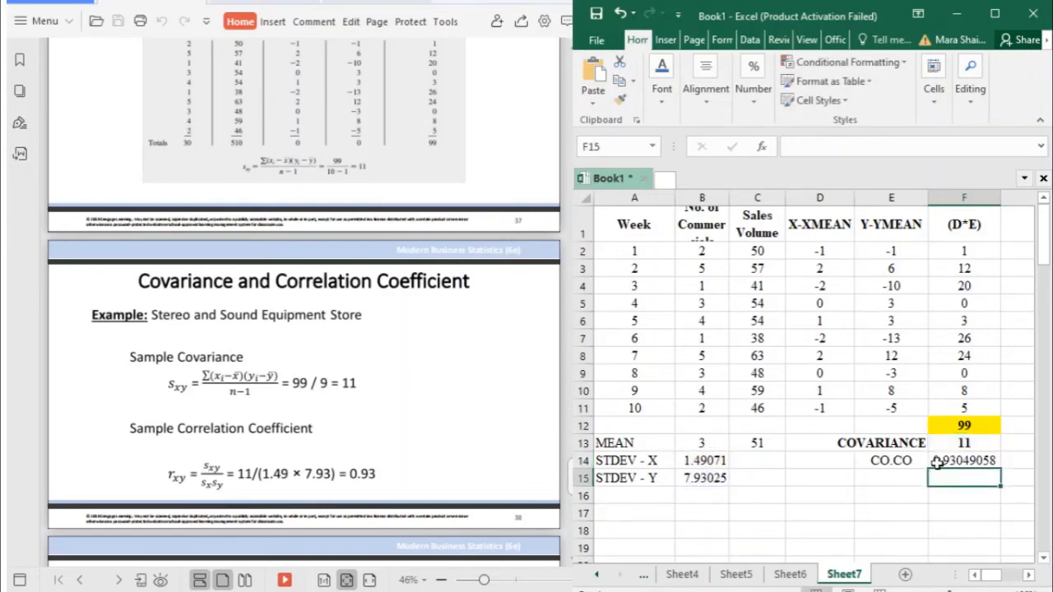
left_click(950, 459)
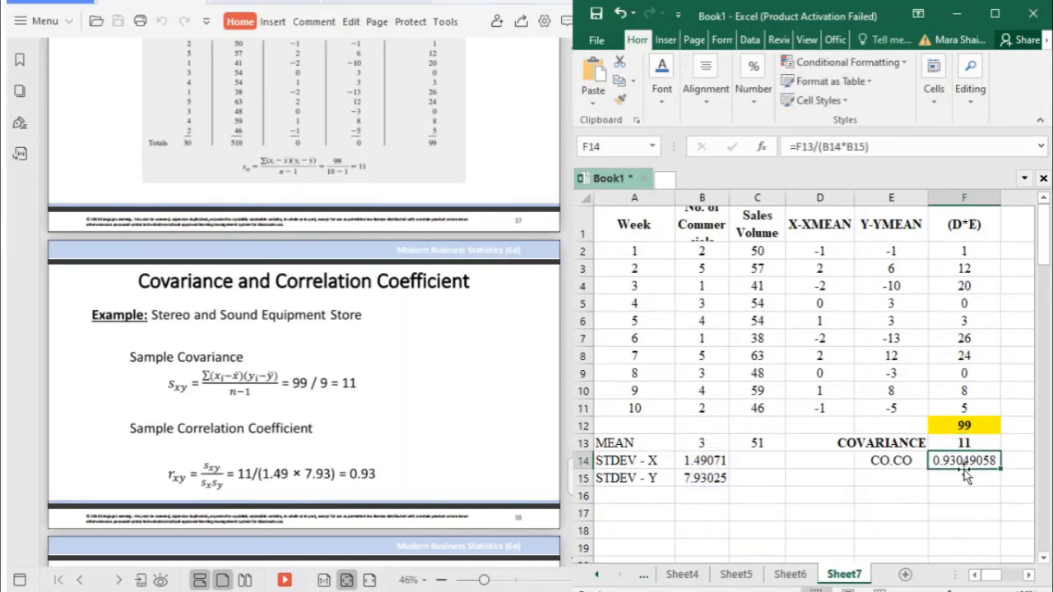
left_click_drag(934, 461, 891, 460)
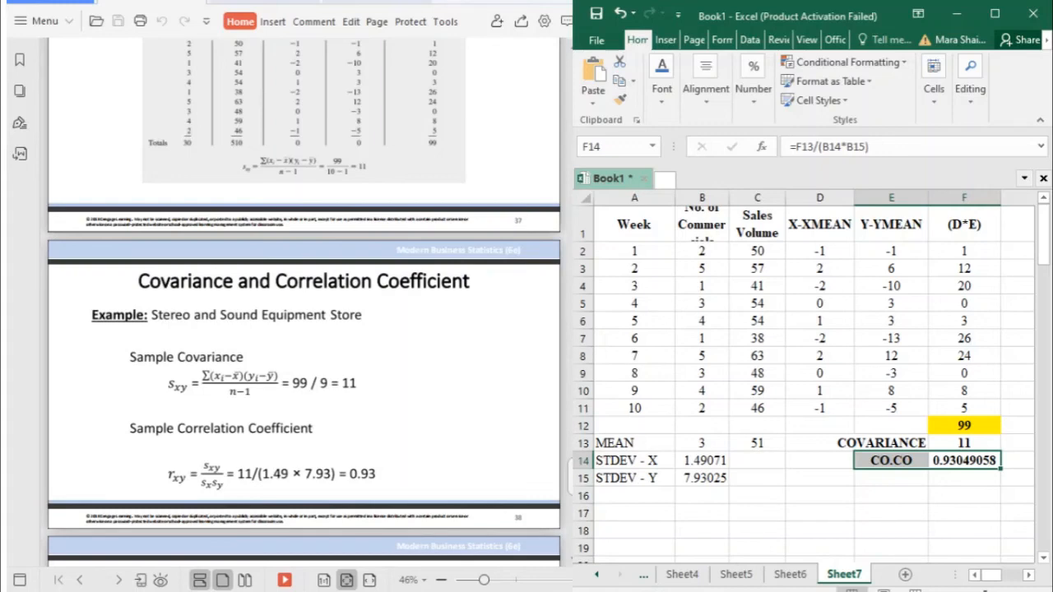
Review the slide on interpreting correlation values, then the stereo store example through to the Excel formula worksheet for covariance and correlation.
left_click(414, 428)
scroll(414, 428, "up", 6)
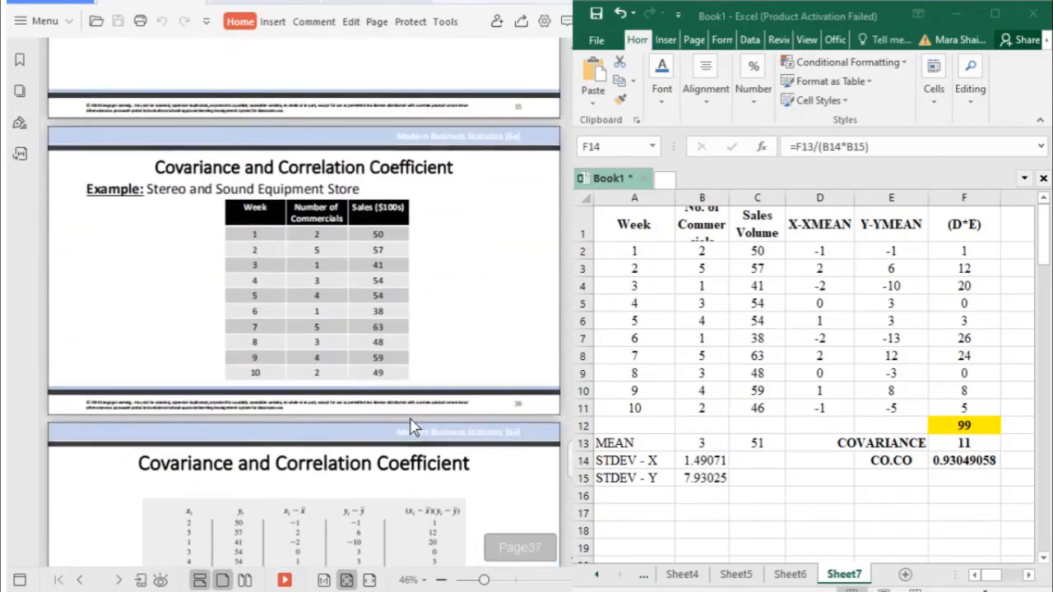
scroll(413, 428, "up", 8)
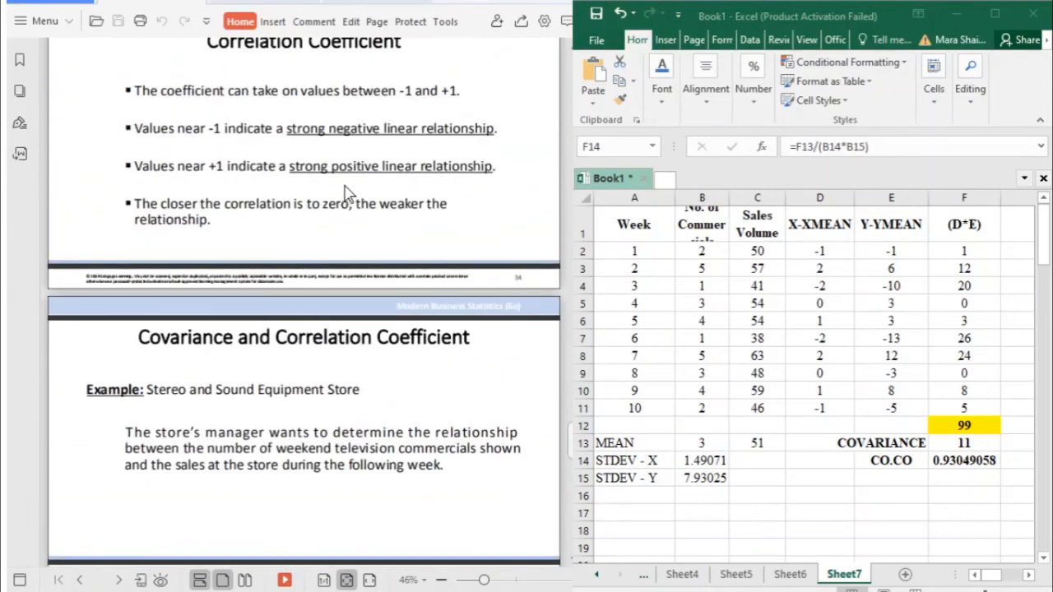
scroll(337, 228, "down", 5)
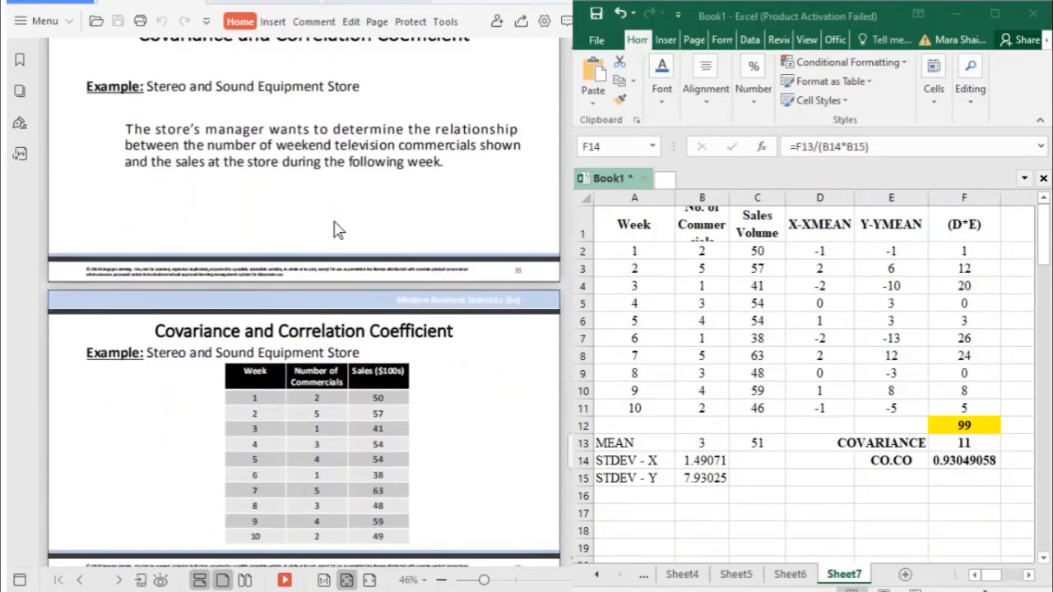
scroll(337, 228, "down", 8)
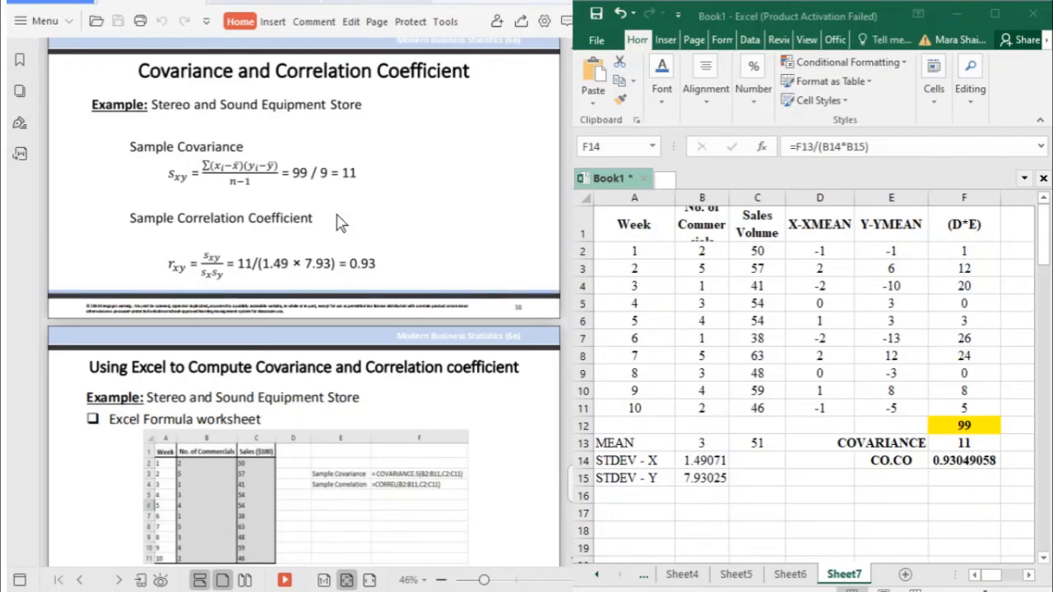
Enter the heading MS EXCEL WAY in cell D16, below the manual calculations.
scroll(341, 223, "down", 3)
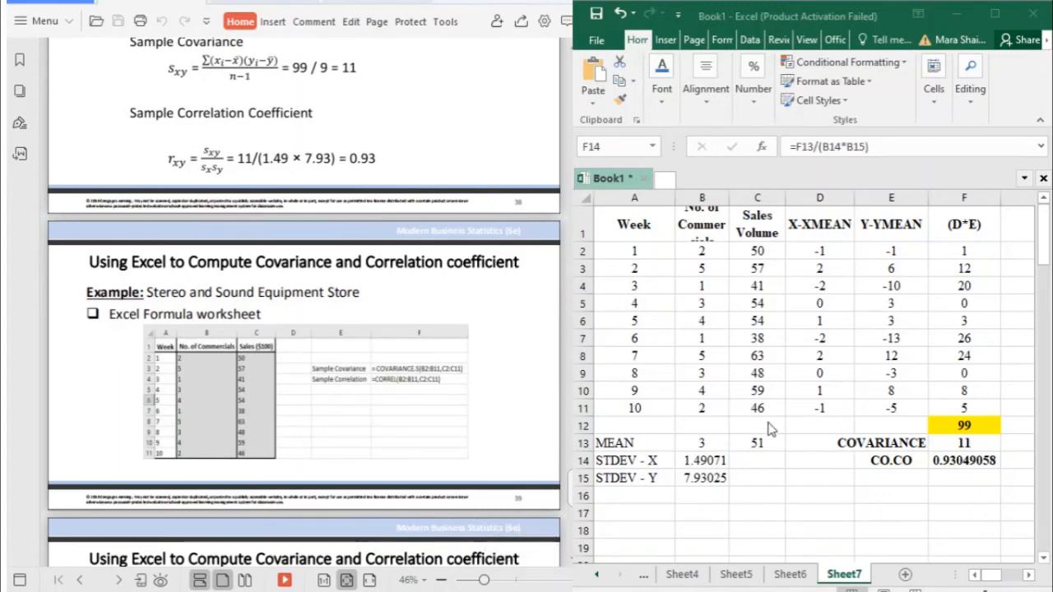
scroll(389, 317, "down", 1)
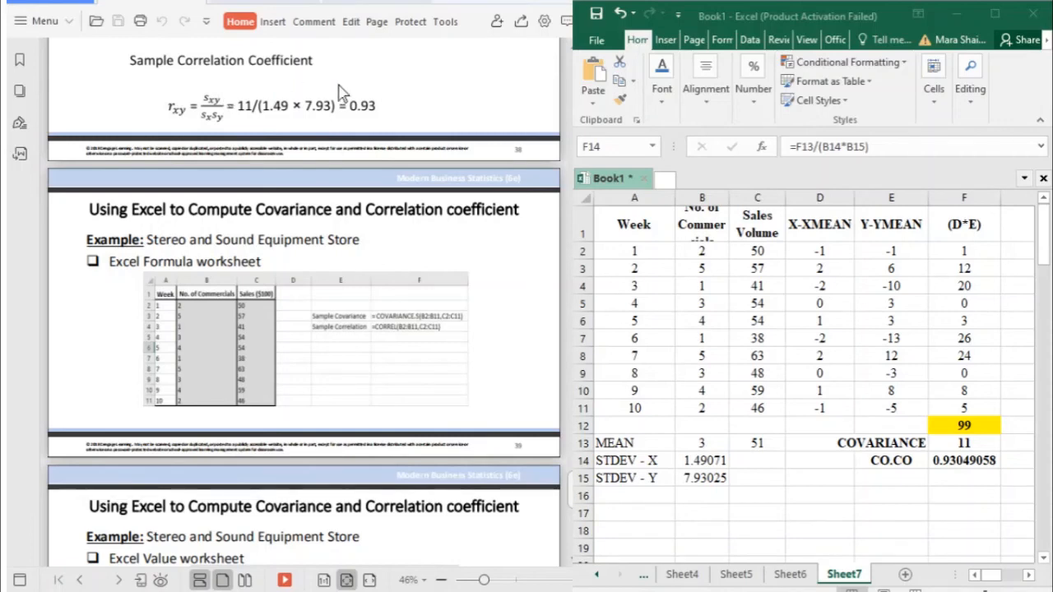
left_click(855, 486)
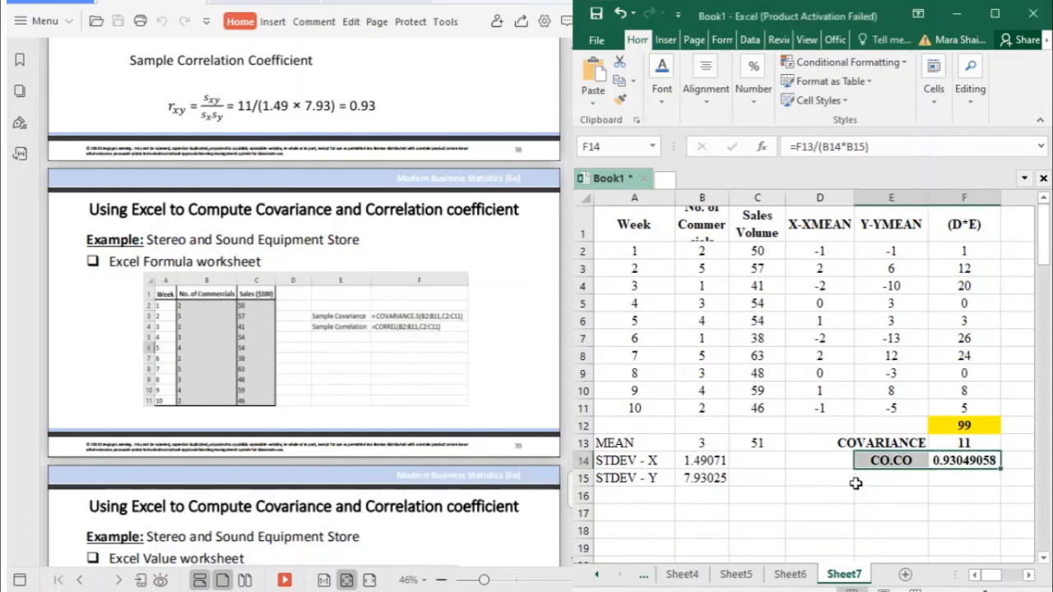
left_click(858, 496)
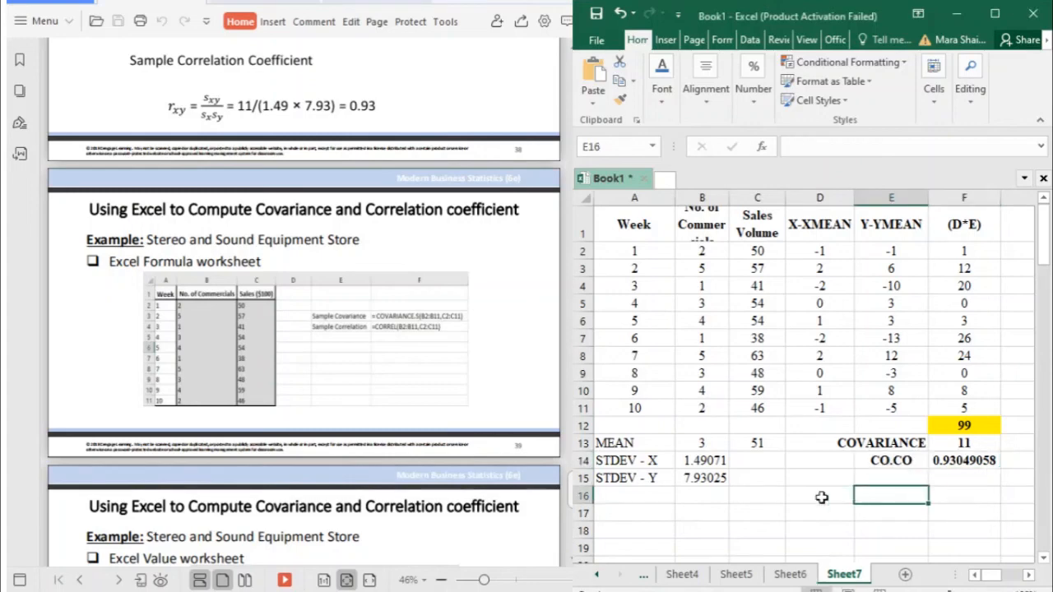
left_click(797, 497)
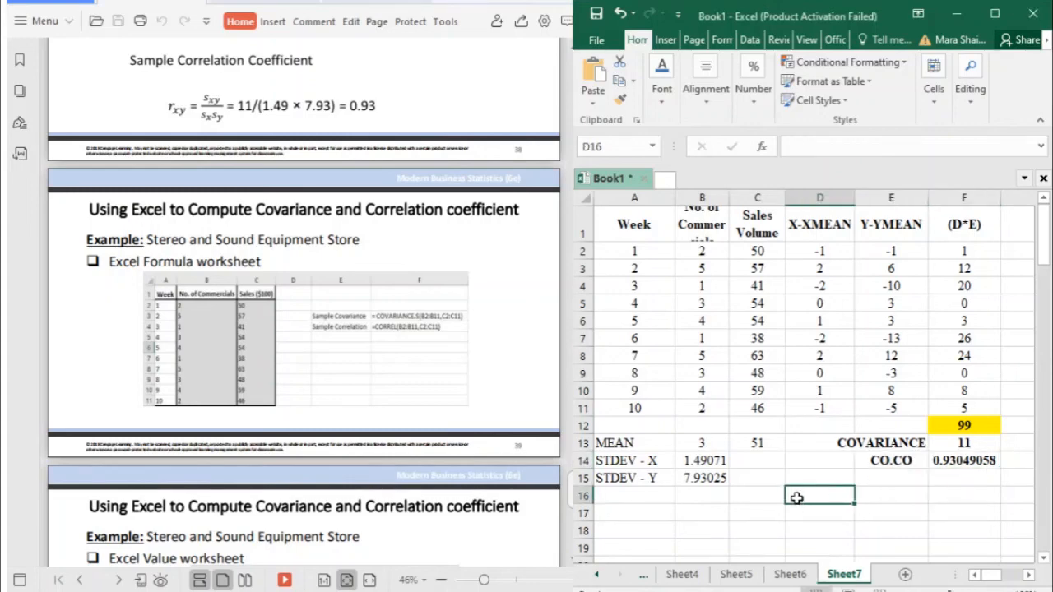
left_click(860, 513)
left_click(850, 497)
type("MS")
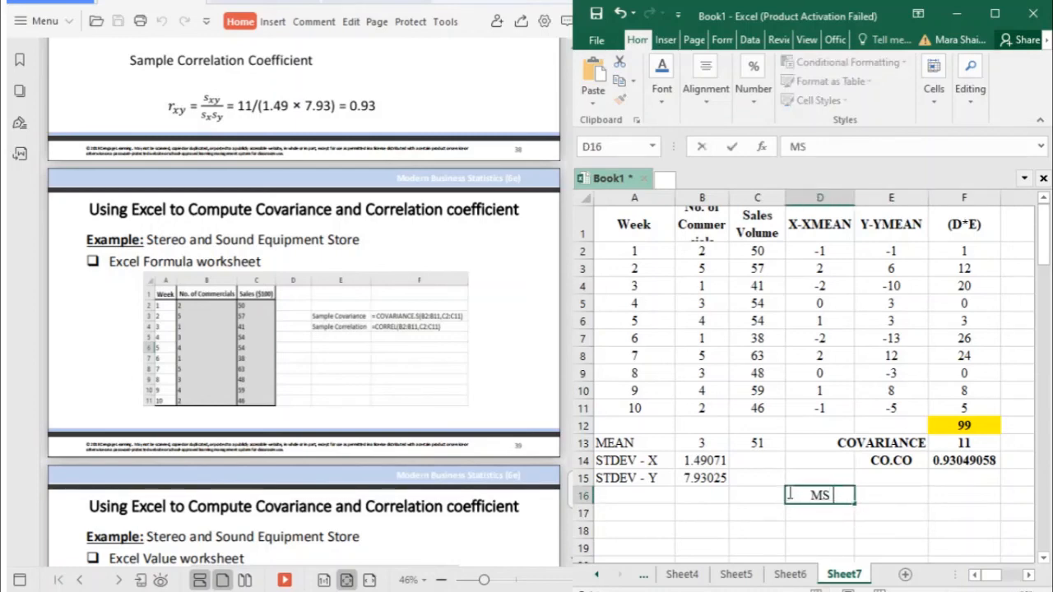
type(" EXCEL")
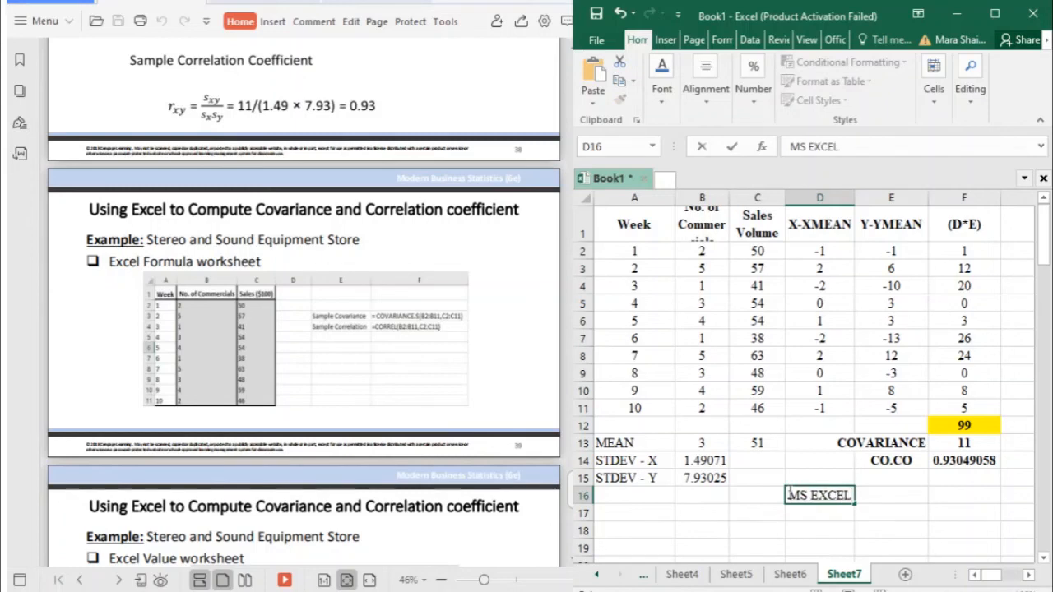
type(" WAY")
key("Return")
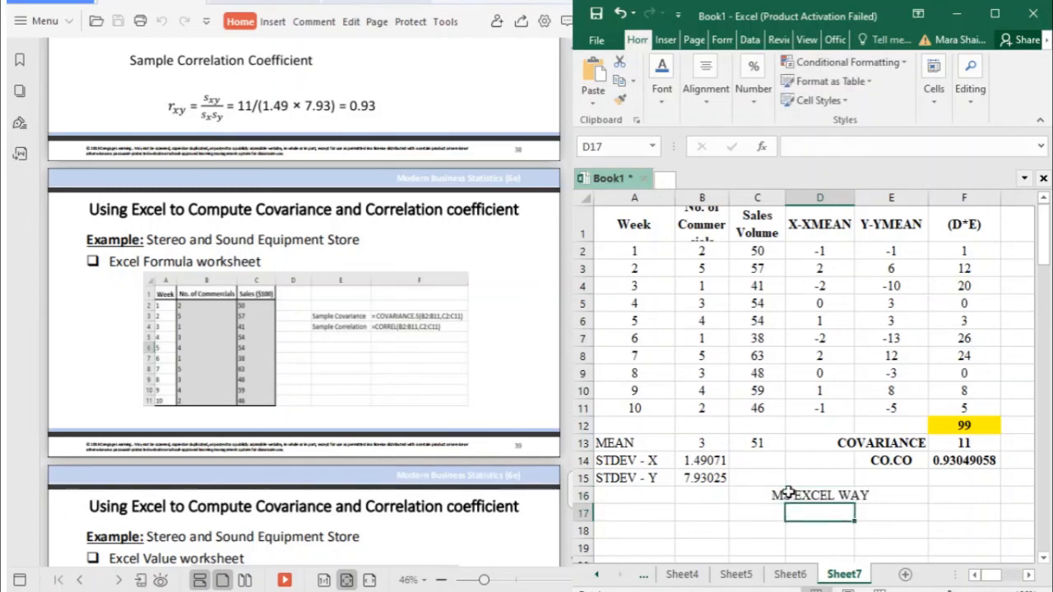
Enter the labels COVARIANCE in D17 and CORRELATION in D18, and widen column D so the labels fit.
type("COVAR")
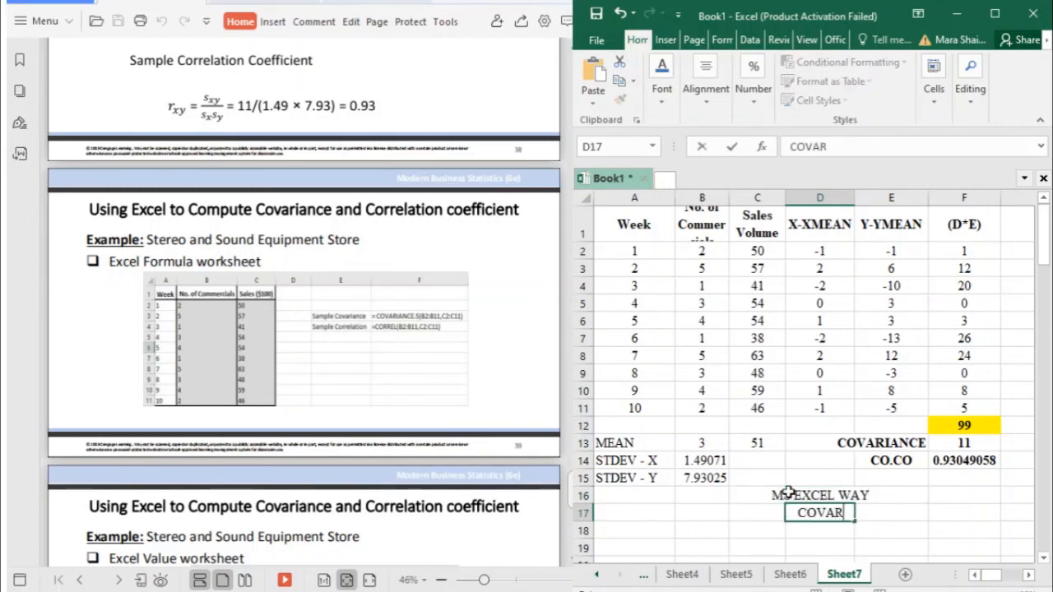
type("IANCE")
key("Return")
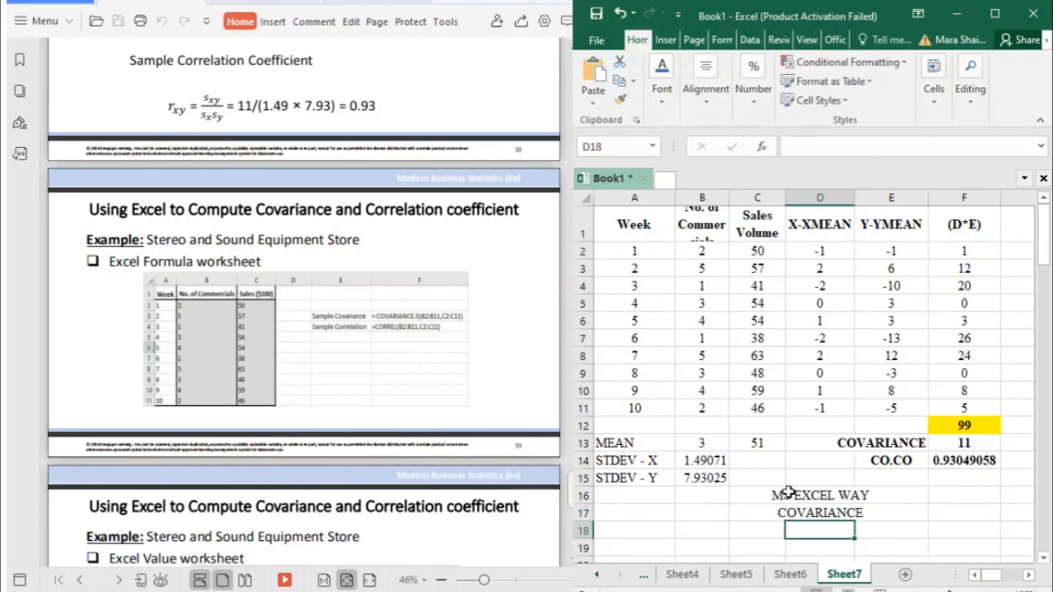
type("C")
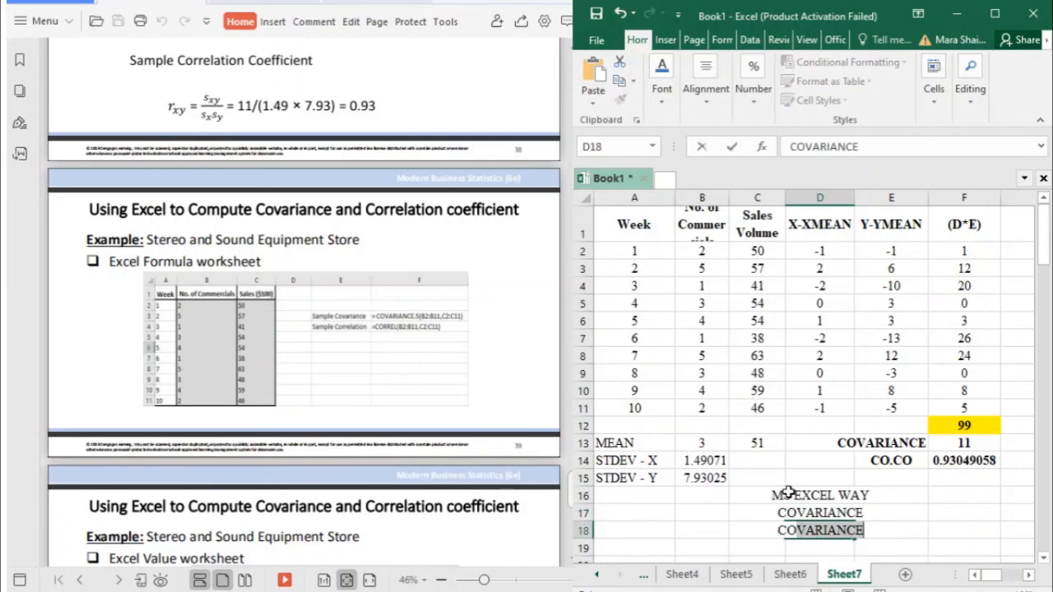
type("ORRELA")
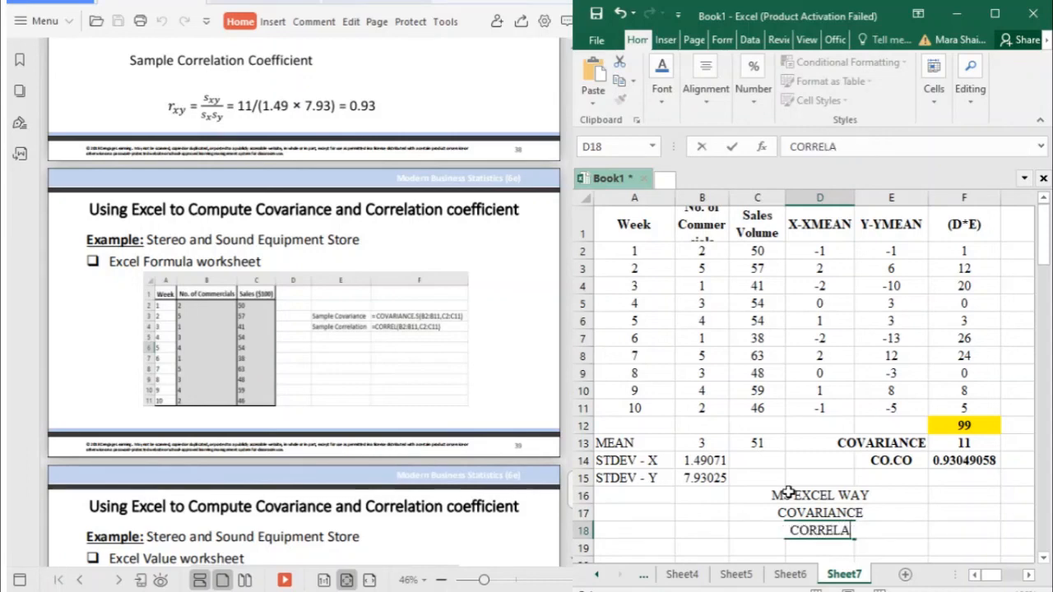
type("TION")
left_click(901, 496)
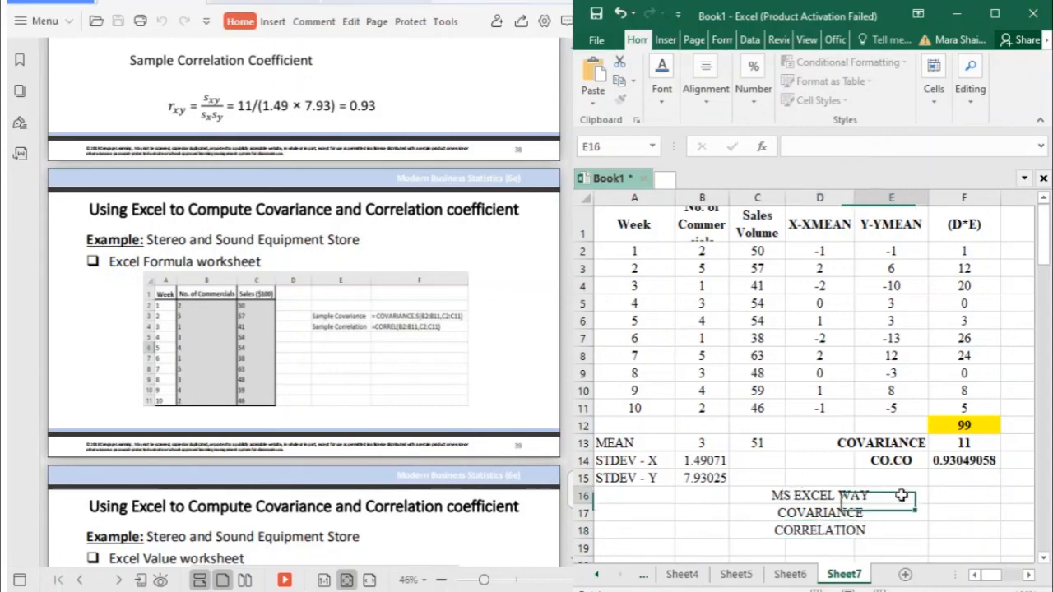
left_click_drag(855, 197, 889, 197)
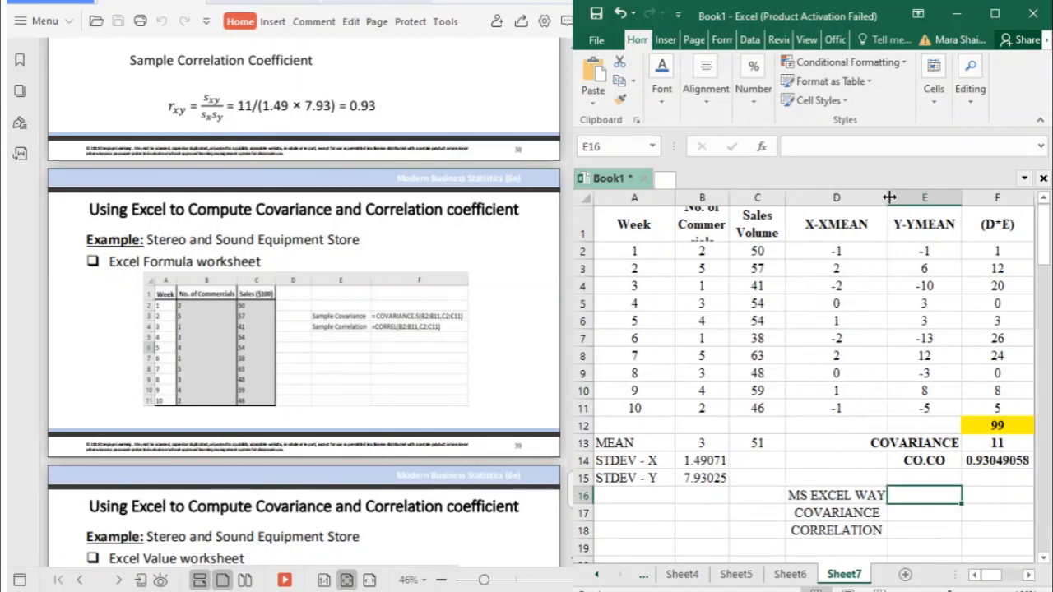
Compute the sample covariance of commercials and sales volume in E17 with =COVARIANCE.S(B2:B11,C2:C11).
left_click(928, 515)
type("=")
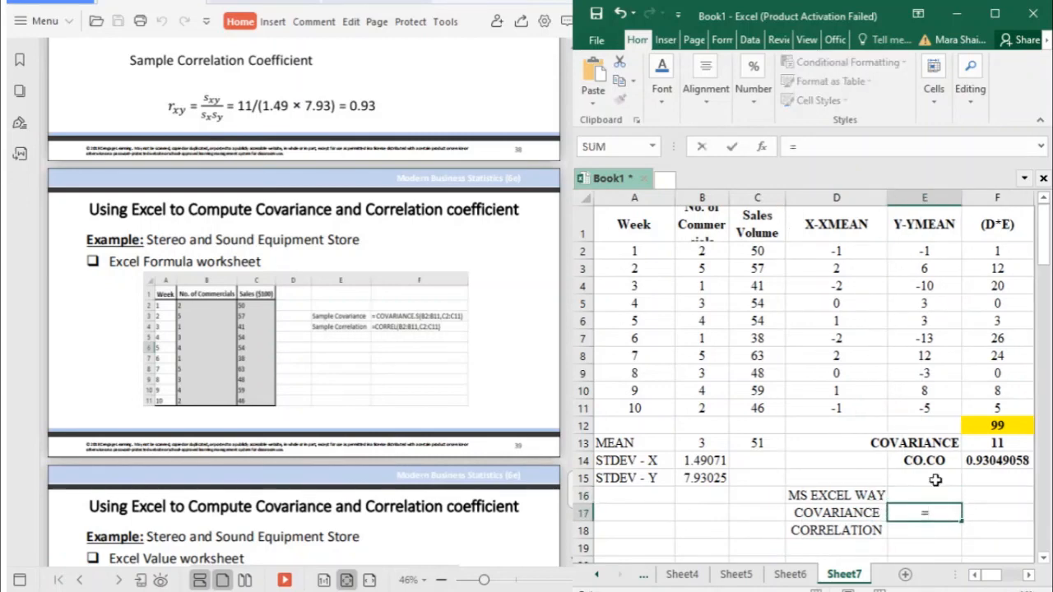
type("COVAR")
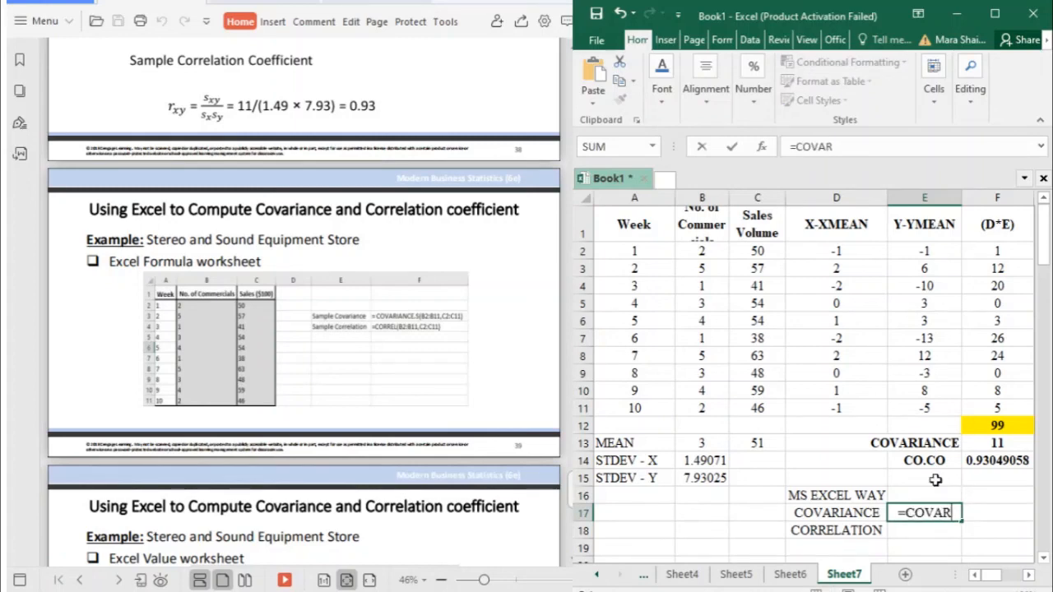
type("IANCE")
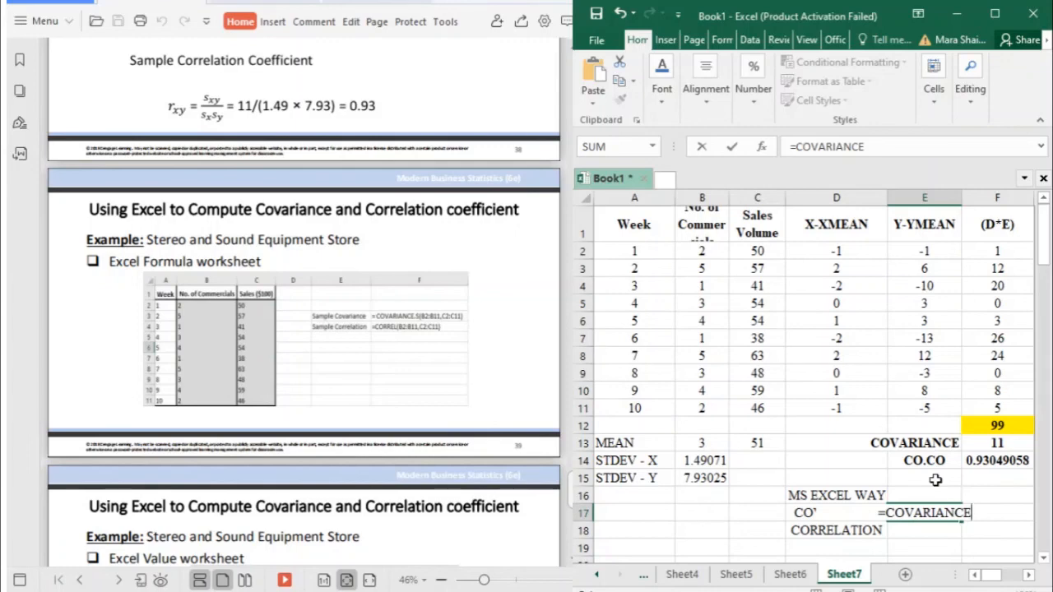
type(".")
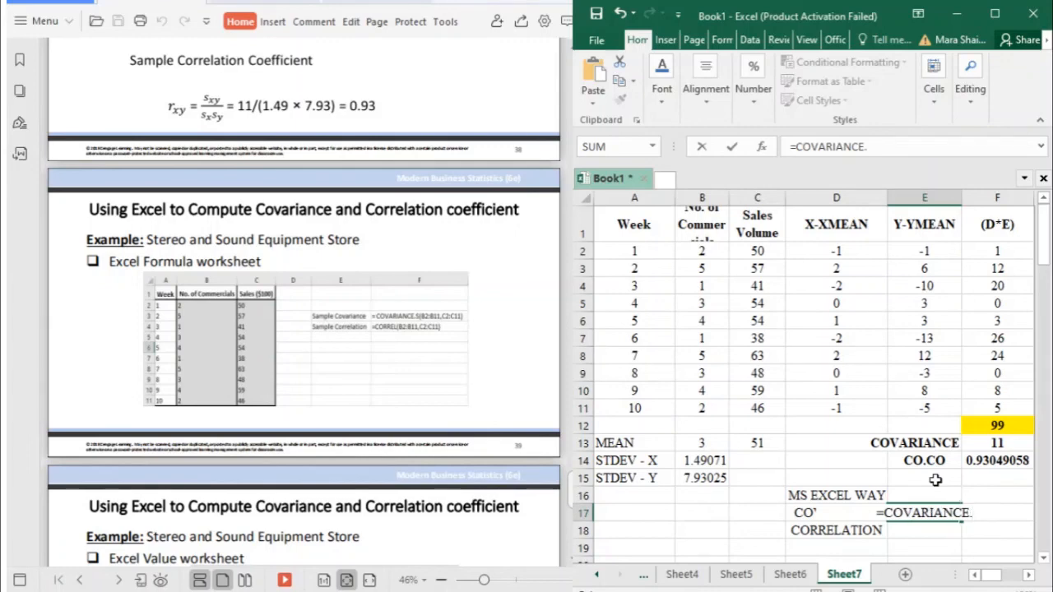
type("(")
key("BackSpace")
type("S(")
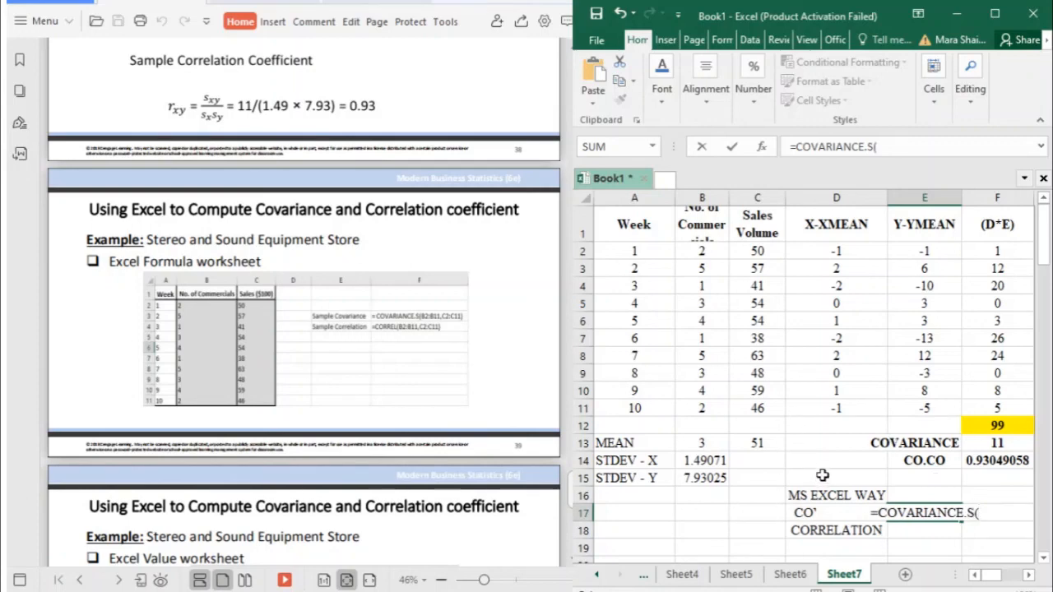
left_click(706, 254)
left_click_drag(706, 254, 705, 403)
type(",")
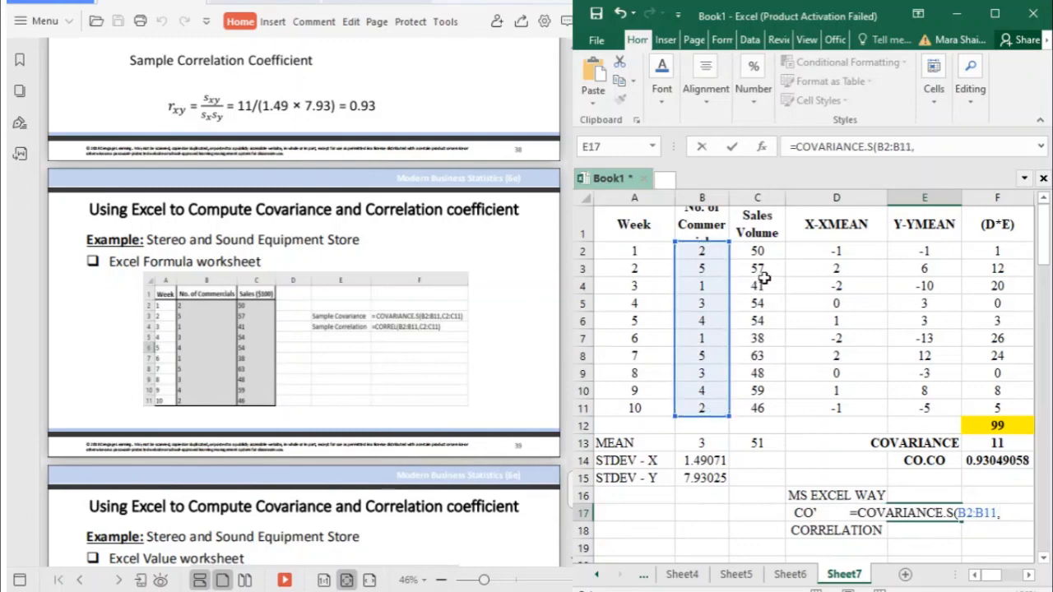
left_click_drag(758, 252, 761, 405)
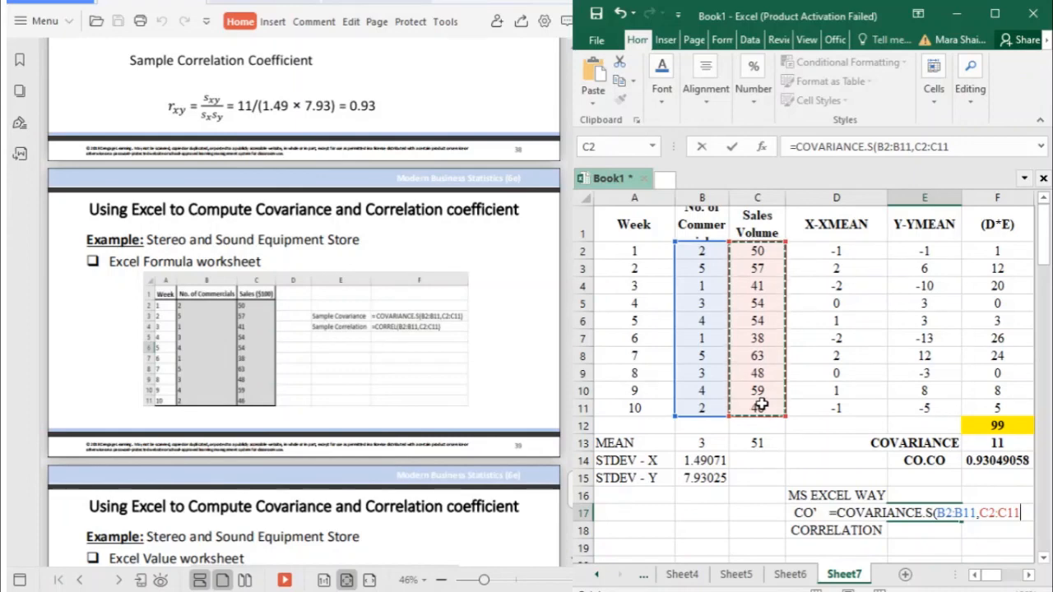
type(")")
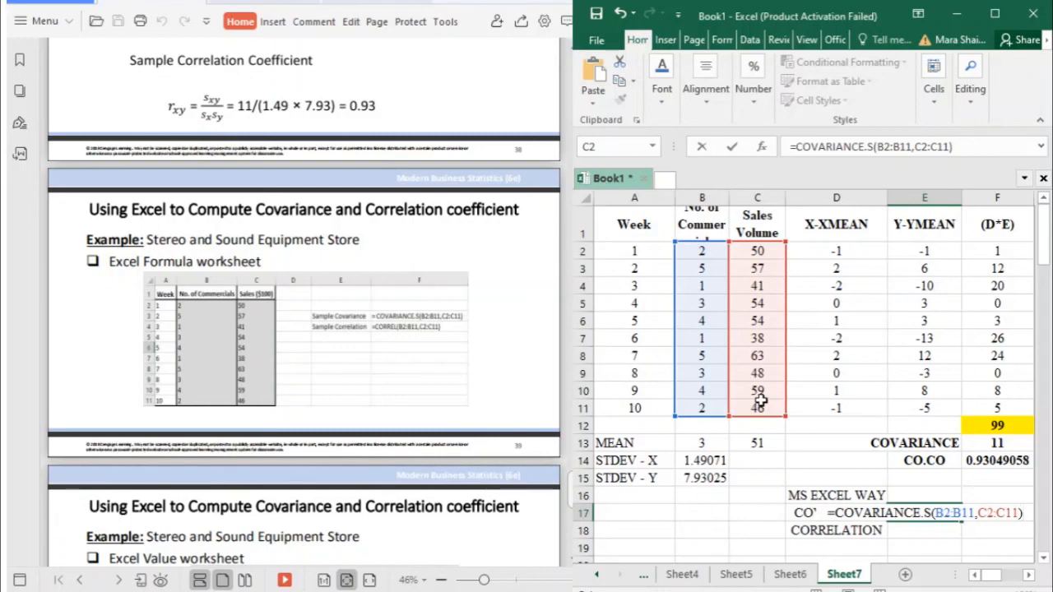
key("Return")
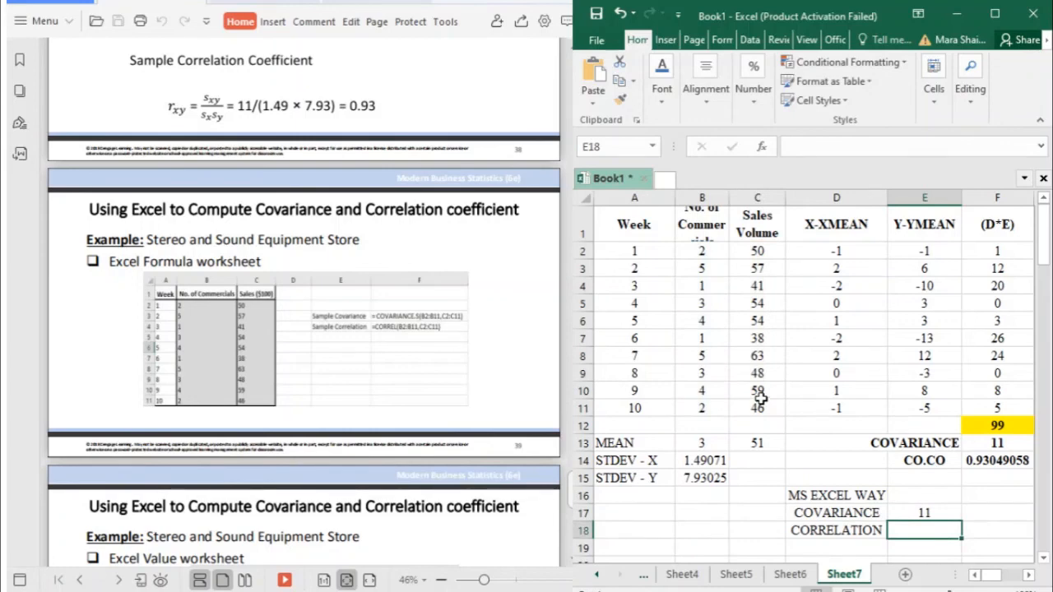
Compute the correlation coefficient in E18 with =CORREL(B2:B11,C2:C11).
type("=COR")
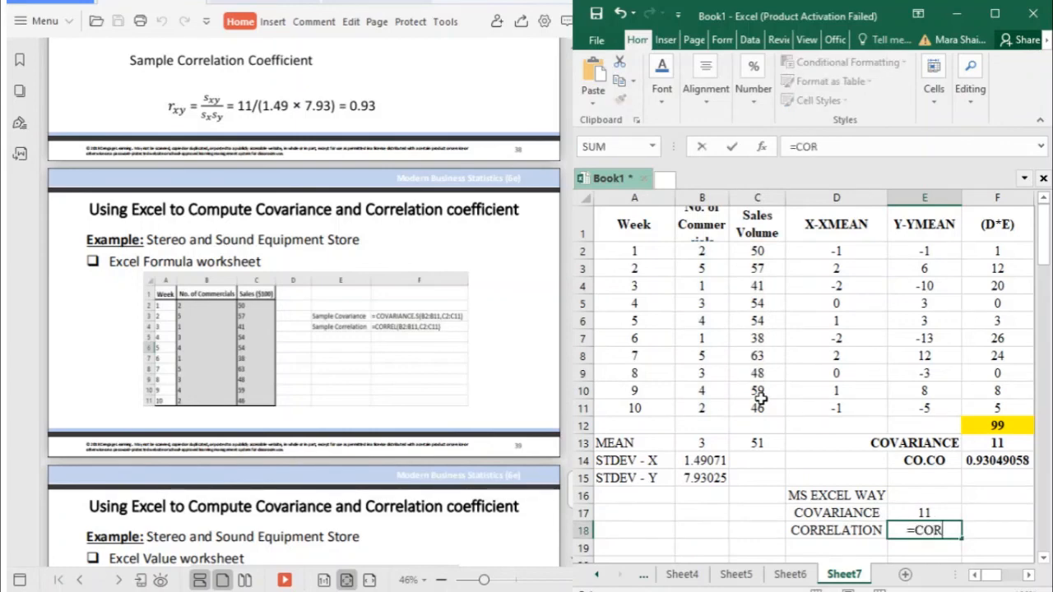
type("REL")
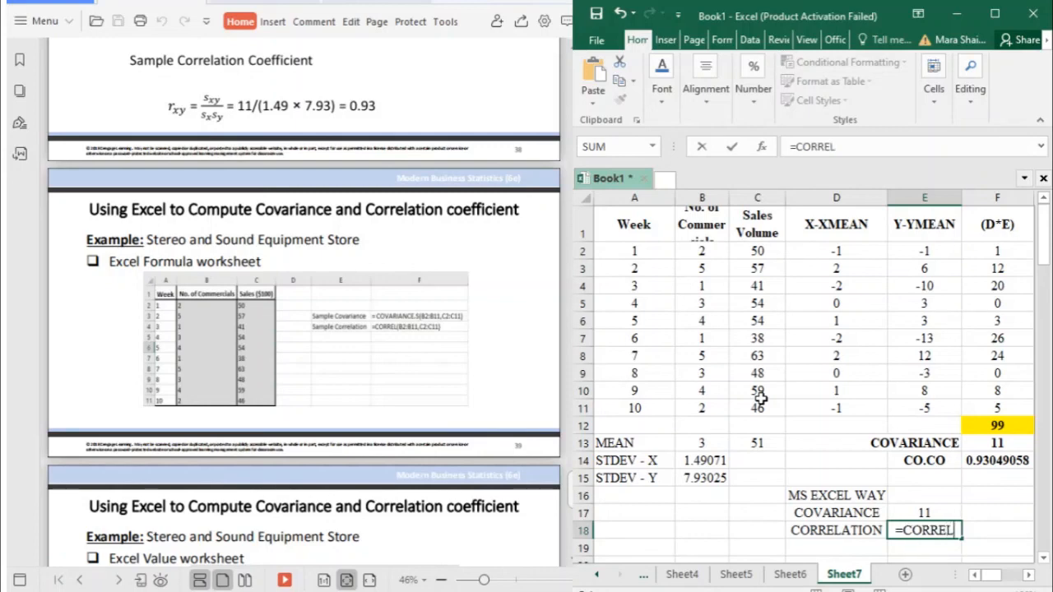
type("(")
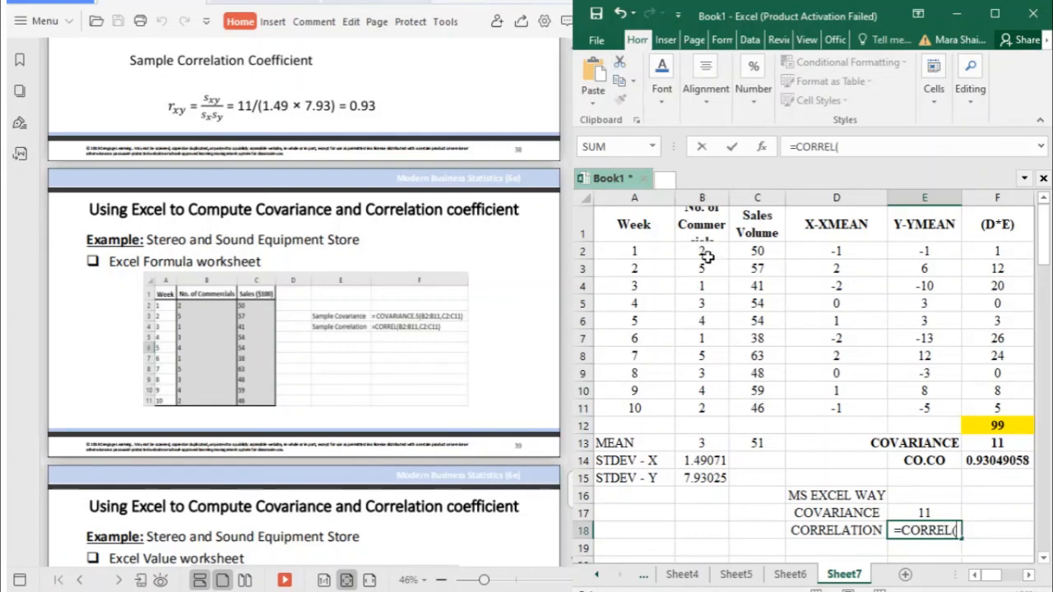
left_click_drag(705, 249, 705, 407)
type(",")
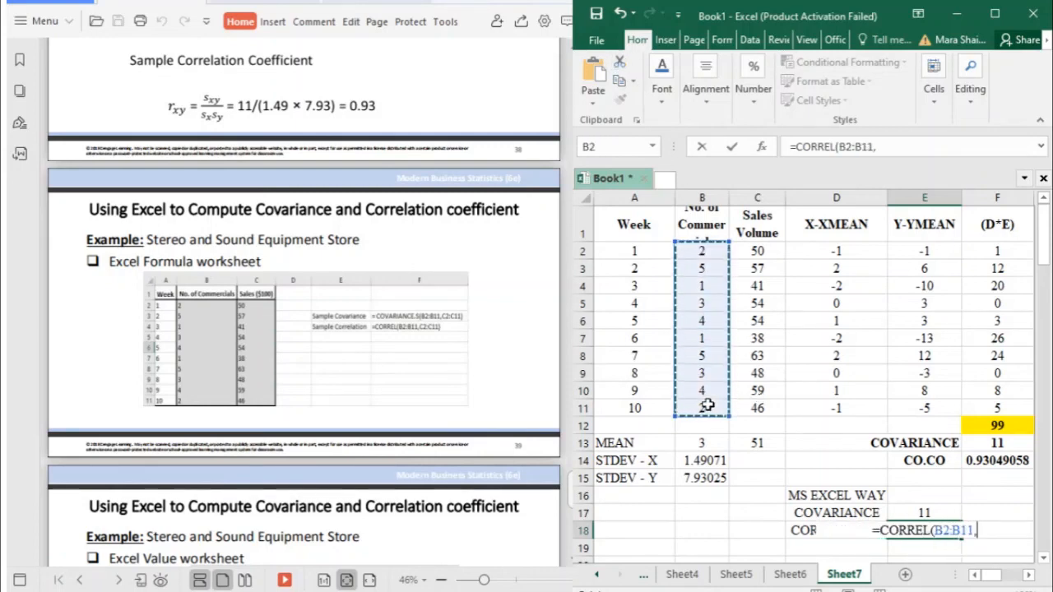
left_click_drag(758, 250, 767, 409)
type(")")
key("Return")
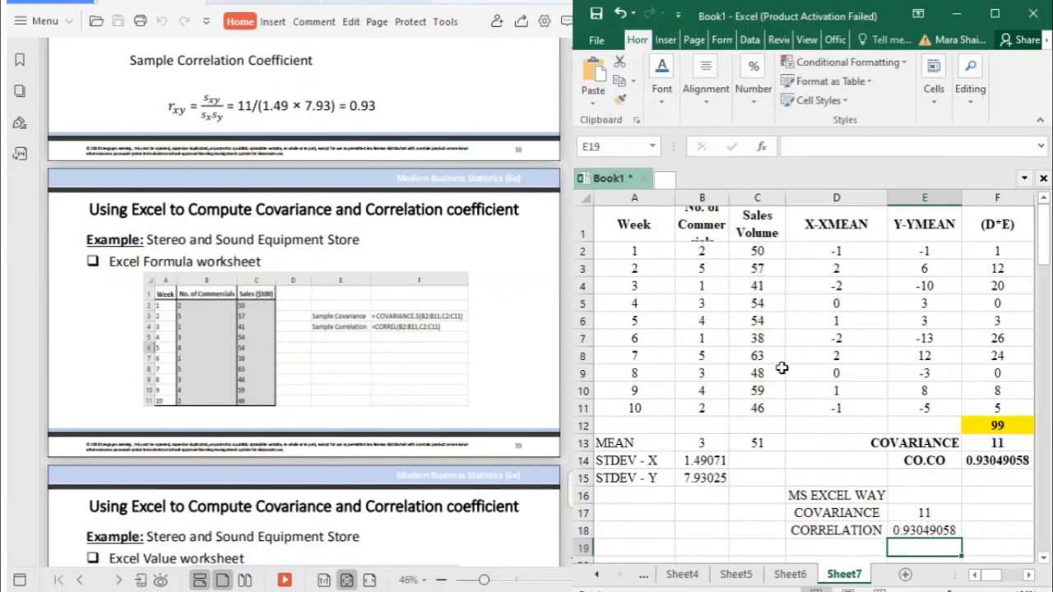
Review the CORREL and COVARIANCE.S formulas in E18 and E17 against the manual working in D1:F12.
left_click(938, 528)
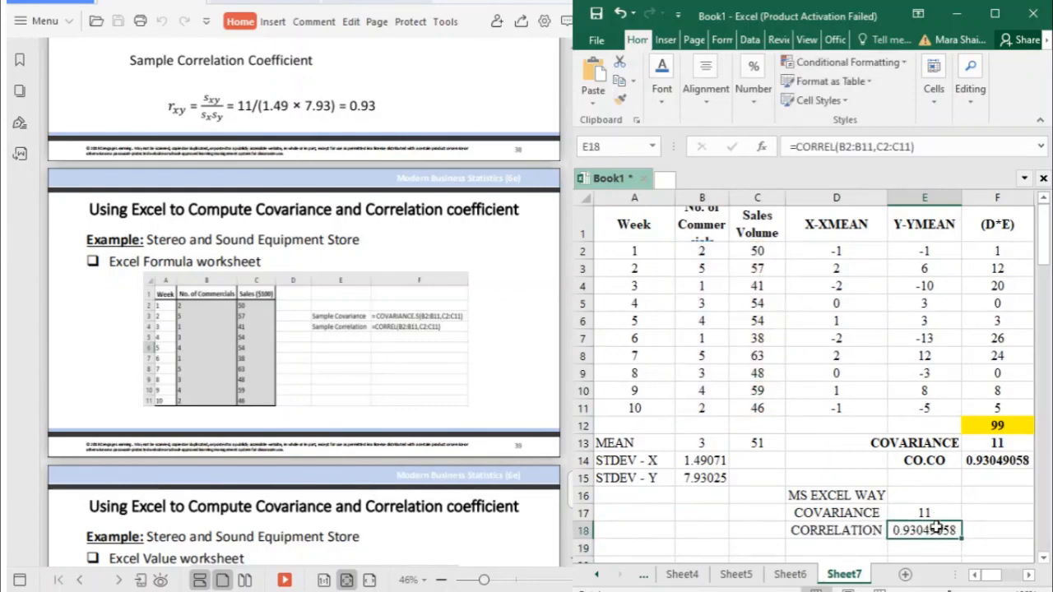
left_click(936, 514)
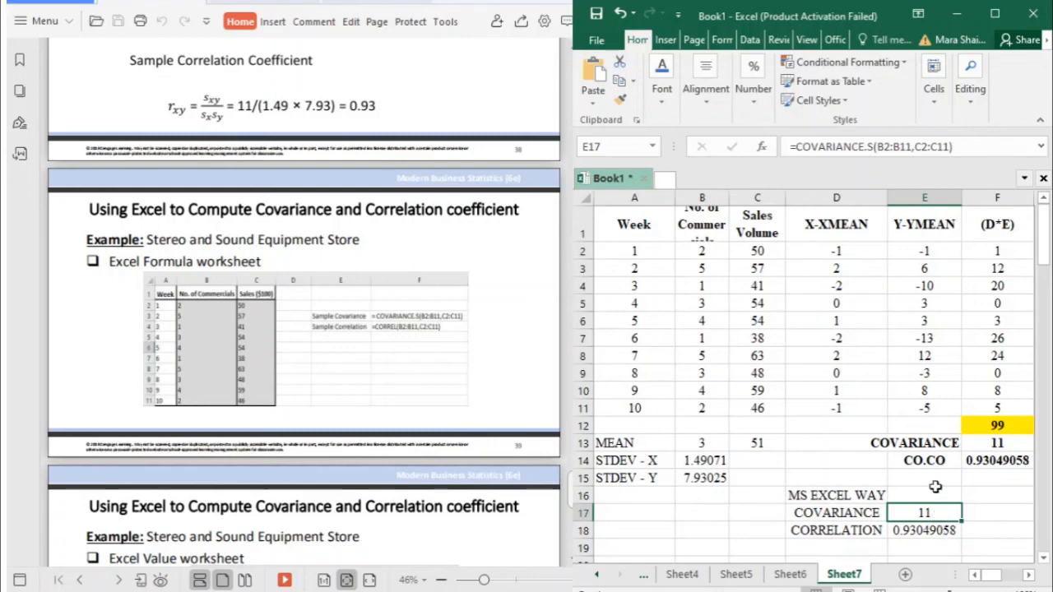
left_click_drag(846, 215, 989, 425)
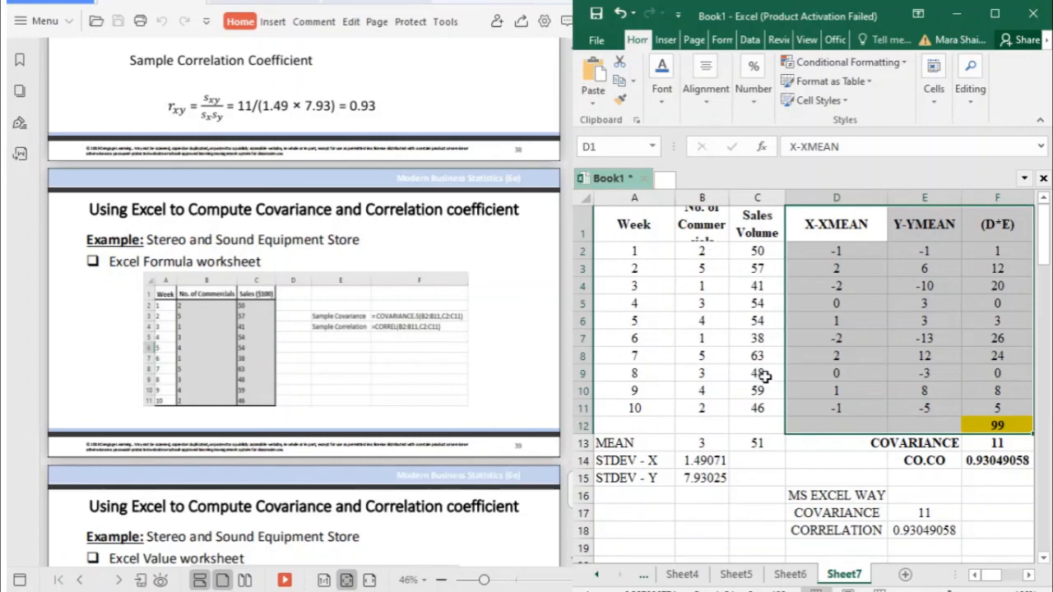
left_click(829, 512)
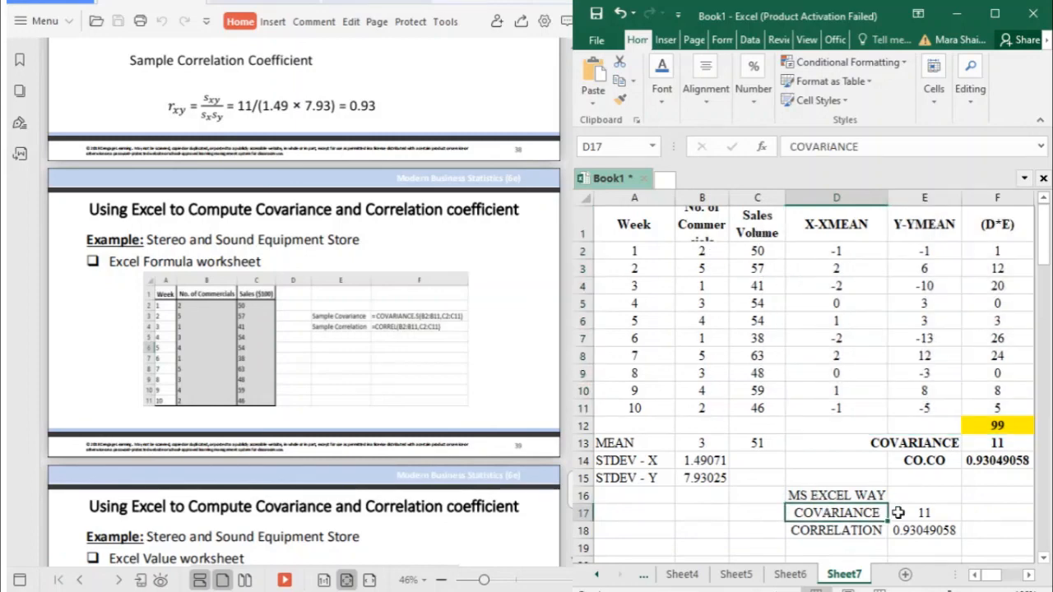
left_click(874, 534)
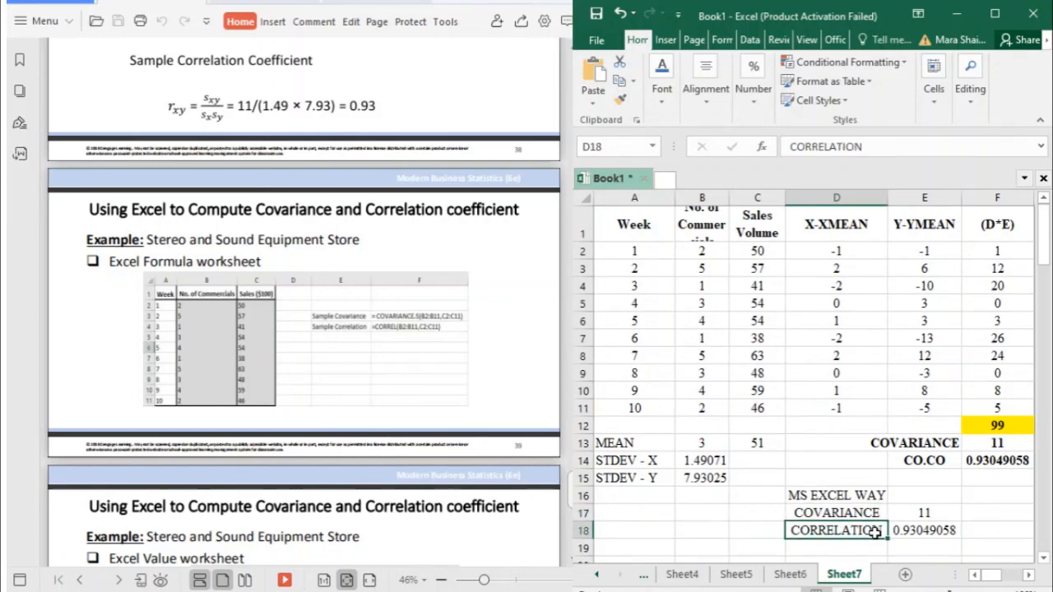